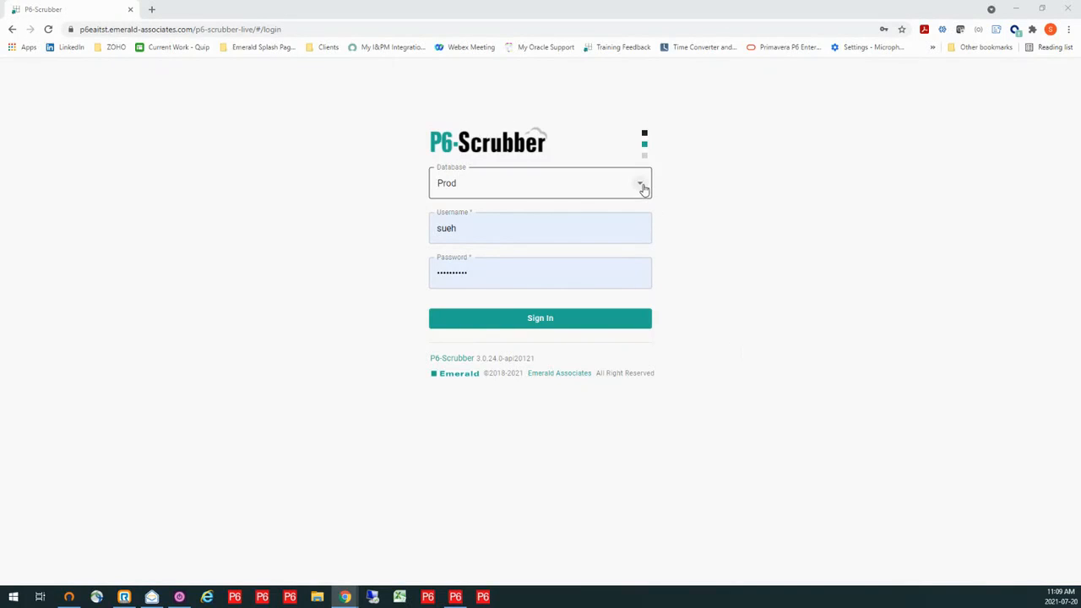
# - Sign in to P6-Scrubber with the Prod database, after checking which databases are available
pyautogui.click(641, 186)
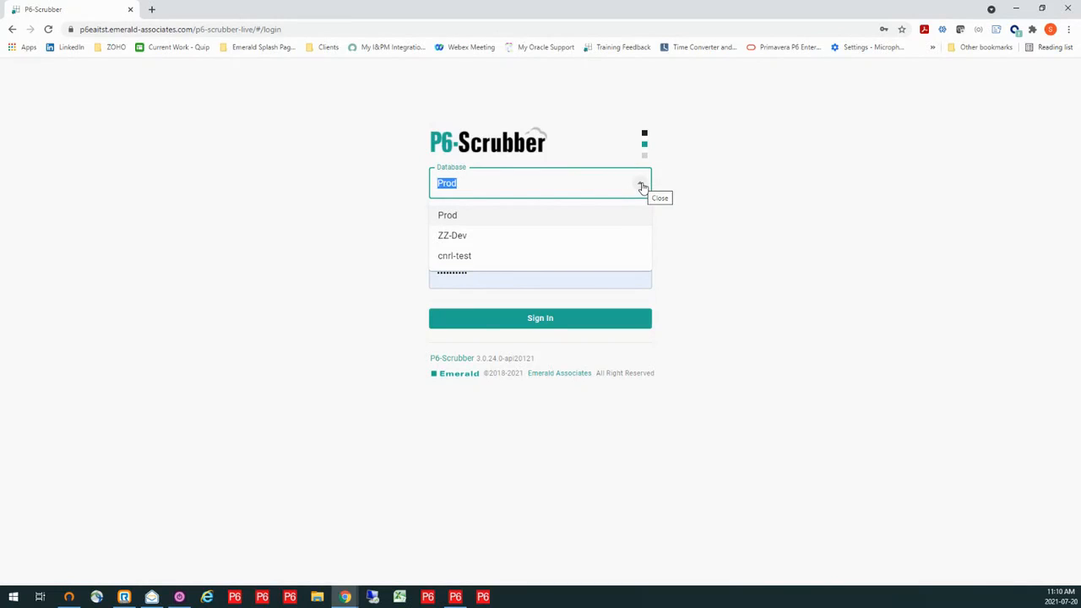
pyautogui.click(642, 187)
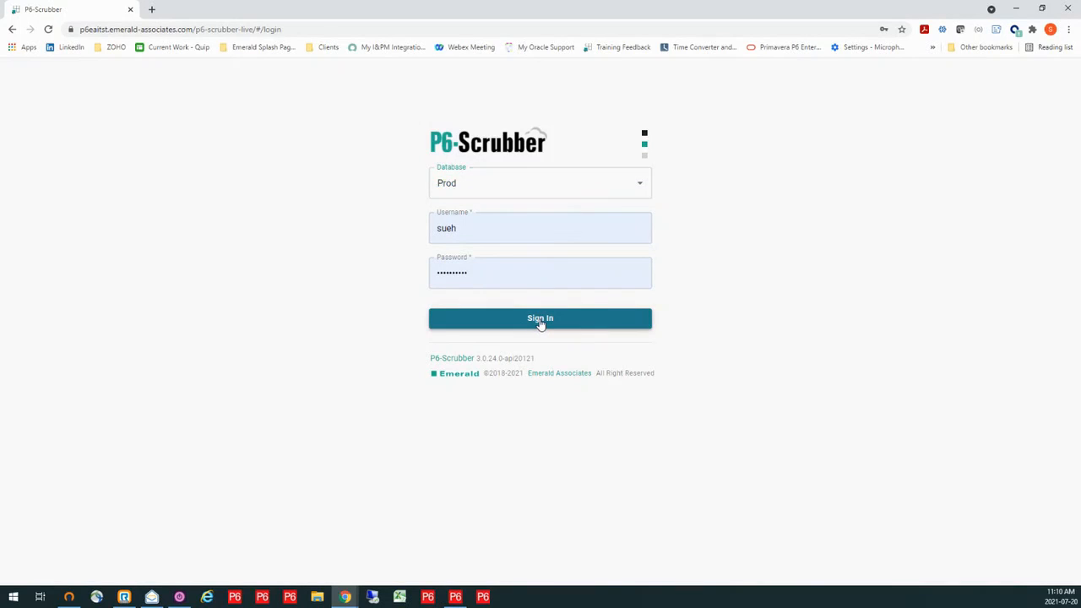
pyautogui.click(541, 321)
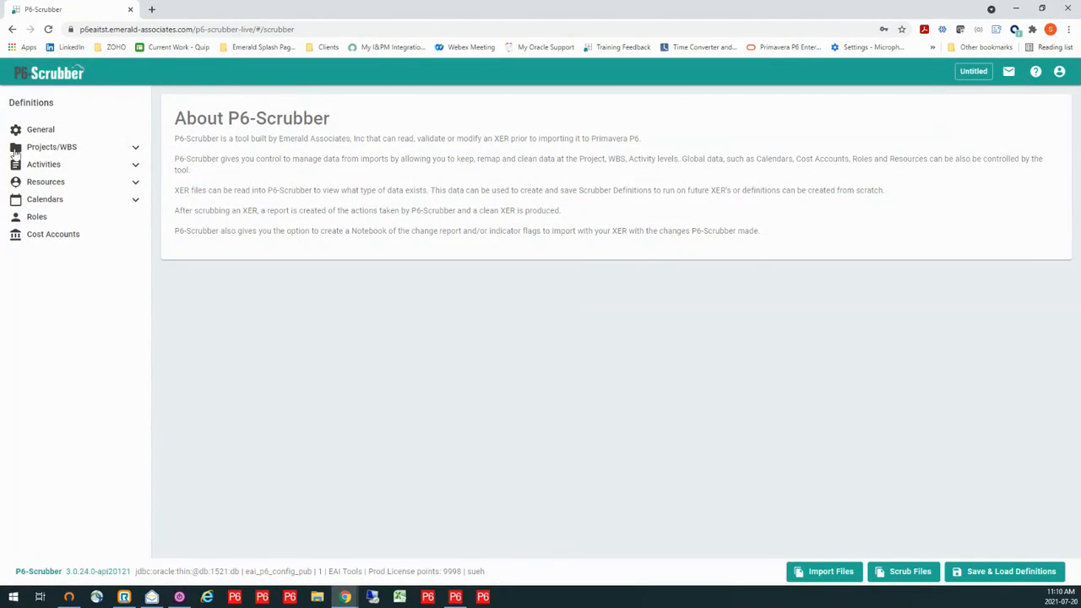
# - Expand the Projects/WBS, Activities, Resources and Calendars definition groups
pyautogui.click(134, 148)
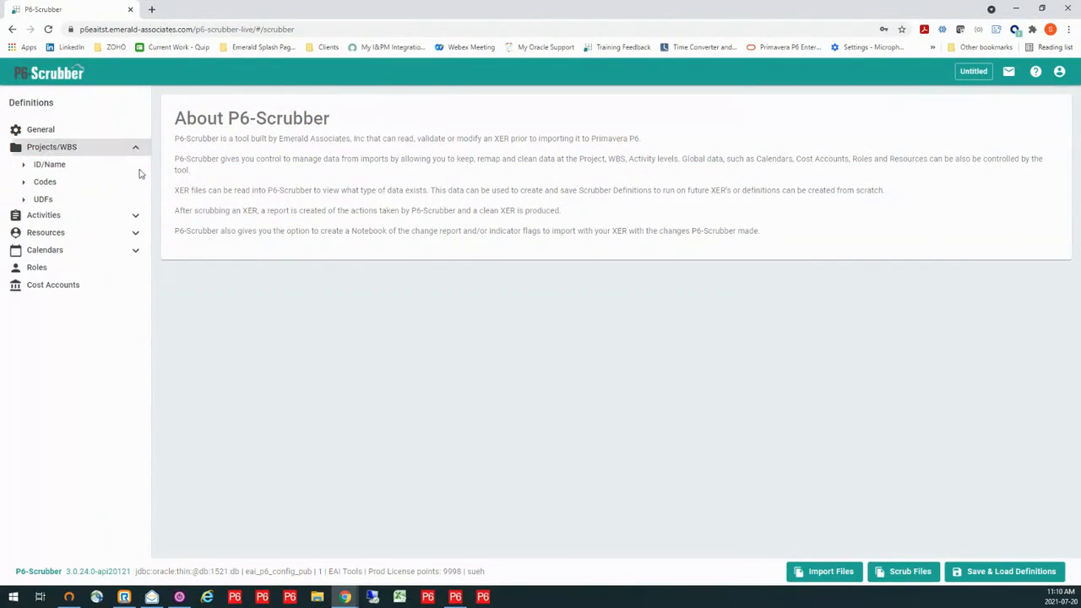
pyautogui.click(135, 217)
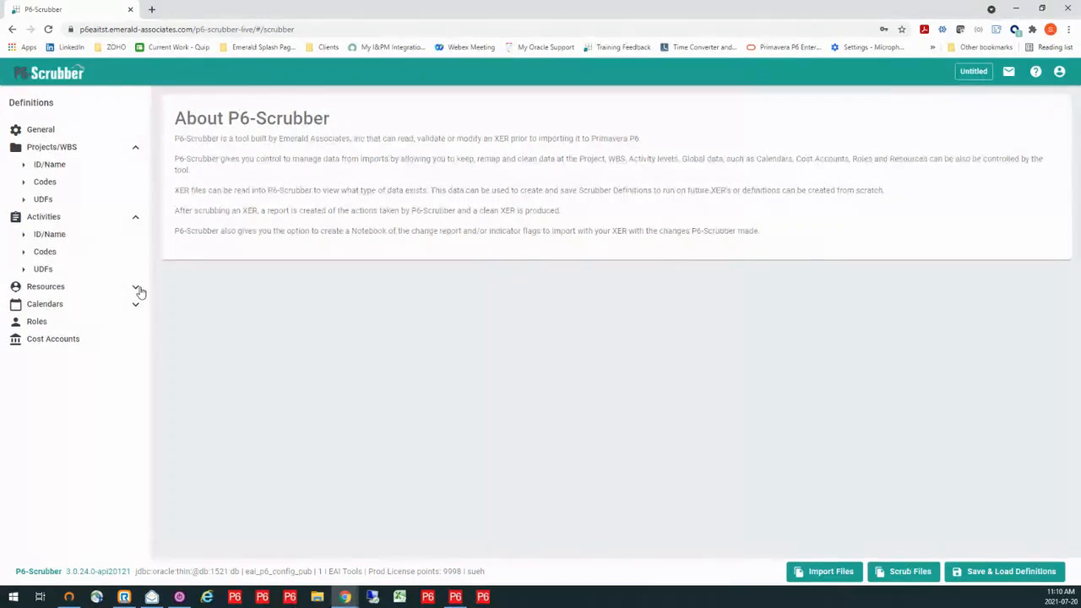
pyautogui.click(136, 287)
pyautogui.click(136, 376)
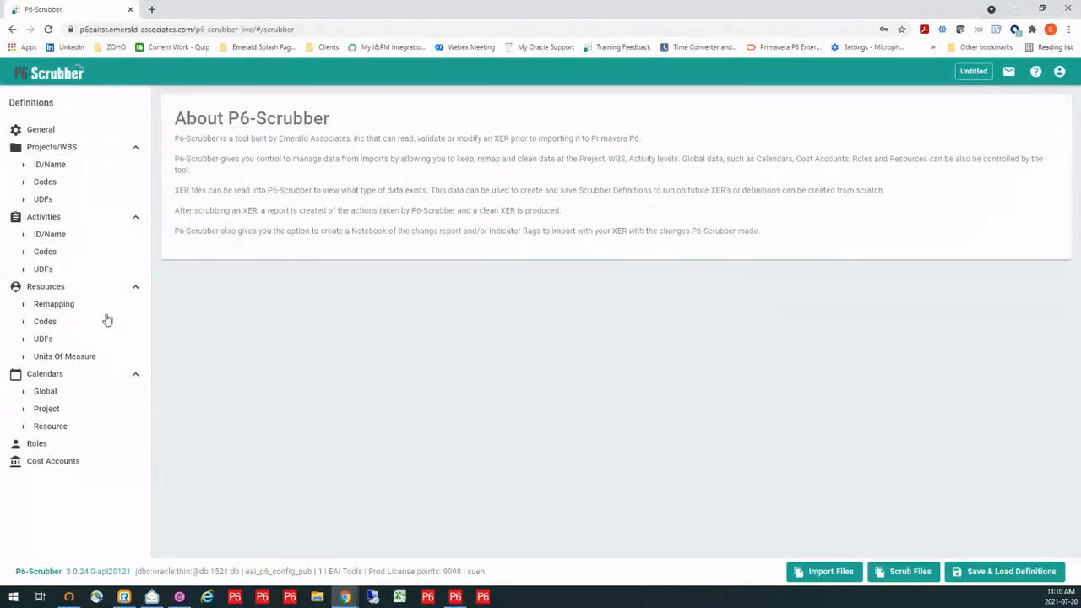
# - Enable validation of the activity code types and turn on scrubbing of extra code types
pyautogui.click(44, 253)
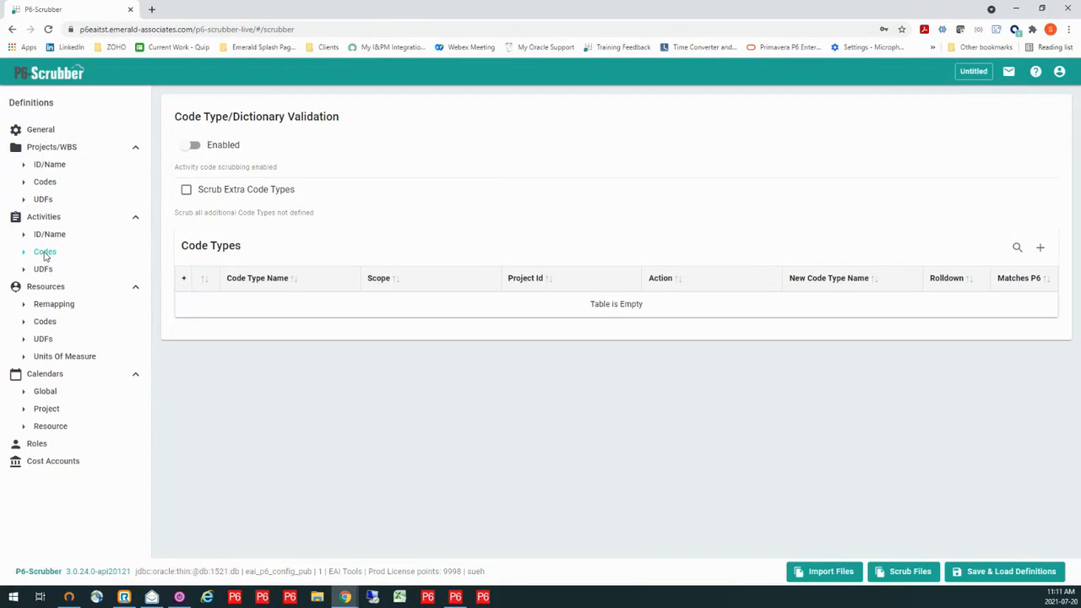
pyautogui.click(45, 254)
pyautogui.click(187, 151)
pyautogui.click(186, 193)
# - Add a global activity code type named Vendor
pyautogui.click(1040, 250)
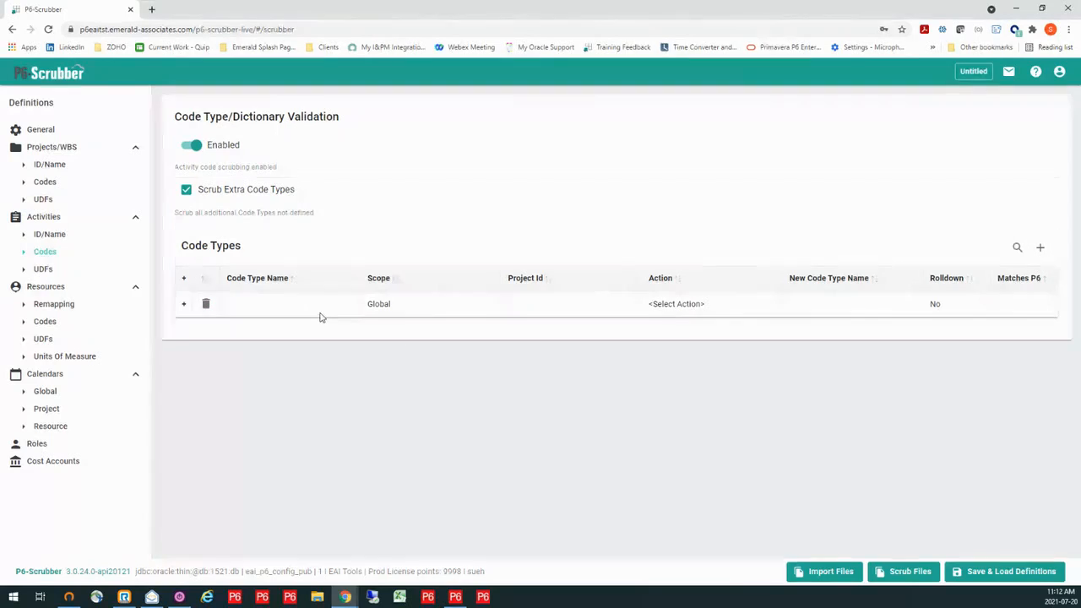
pyautogui.click(304, 307)
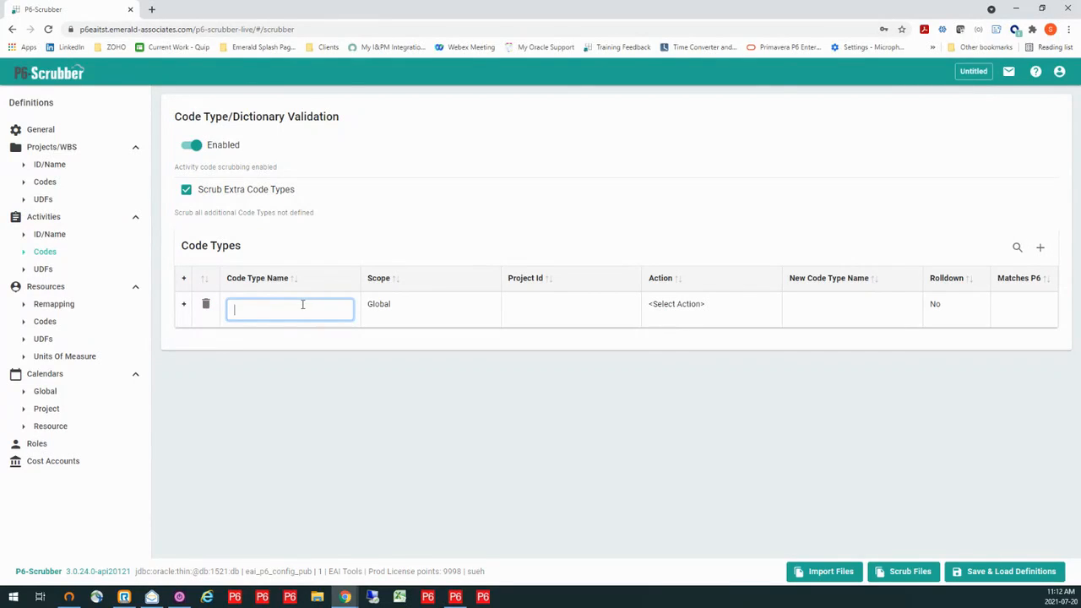
pyautogui.write('Vender')
pyautogui.press('BackSpace')
pyautogui.write('or')
pyautogui.press('Return')
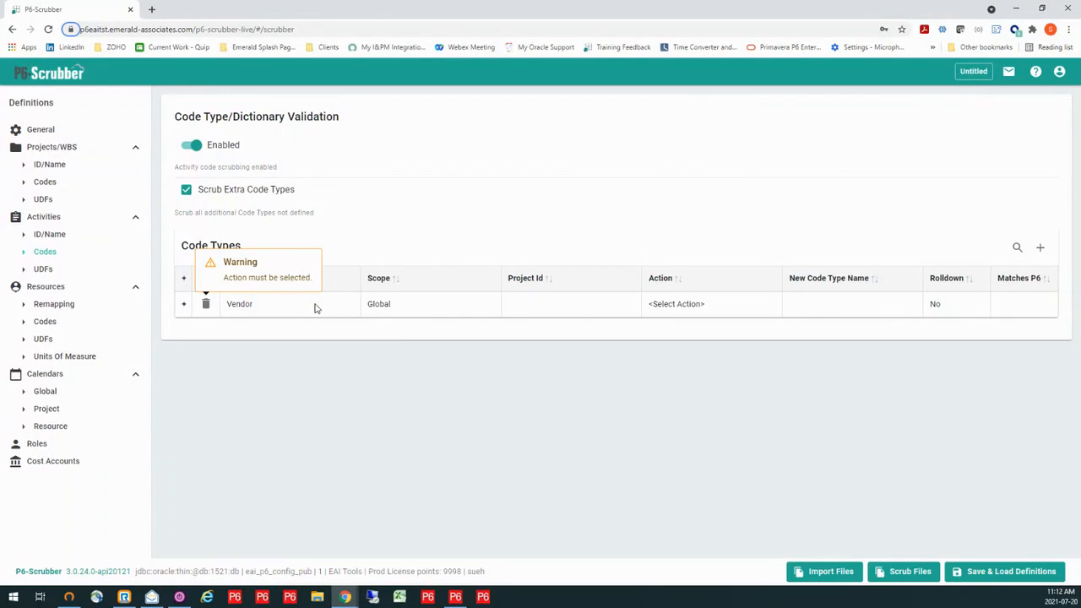
# - Set the Vendor code type's action to Keep and match it to the existing P6 code type Vendor
pyautogui.click(713, 308)
pyautogui.click(703, 314)
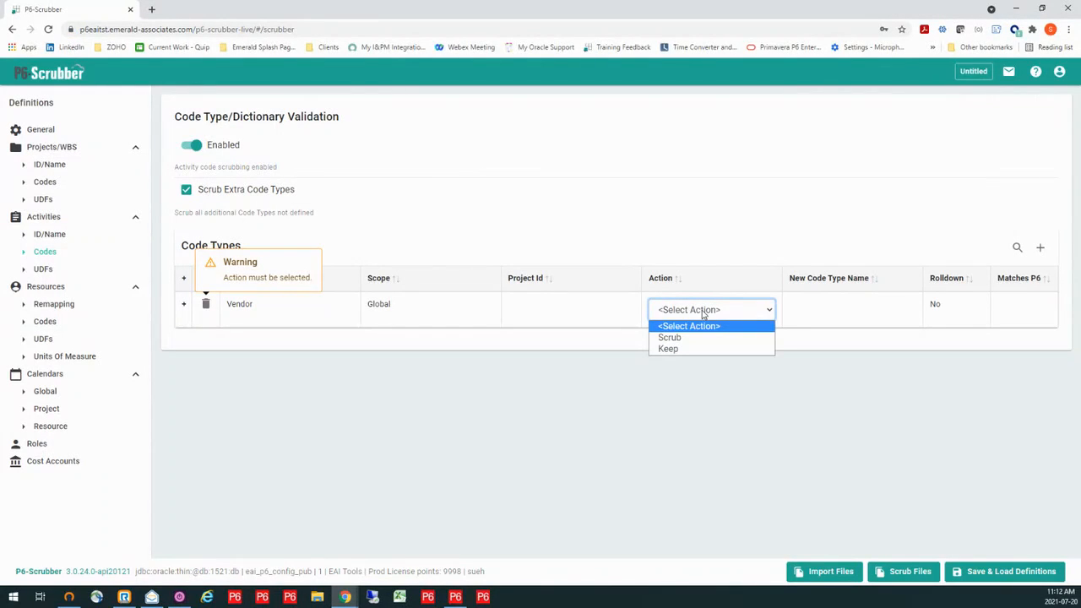
pyautogui.click(677, 350)
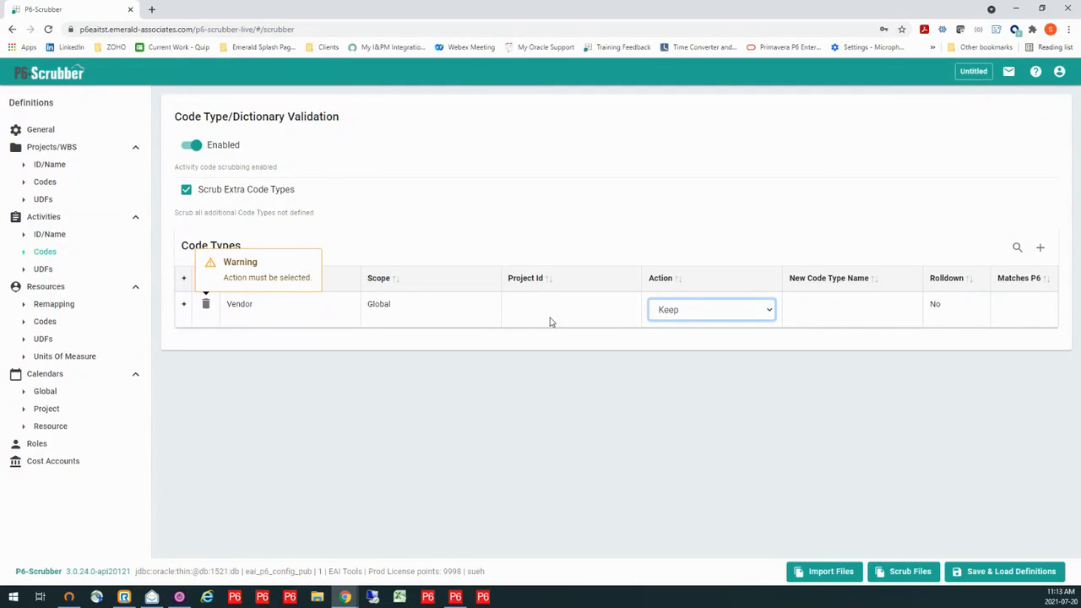
pyautogui.click(828, 313)
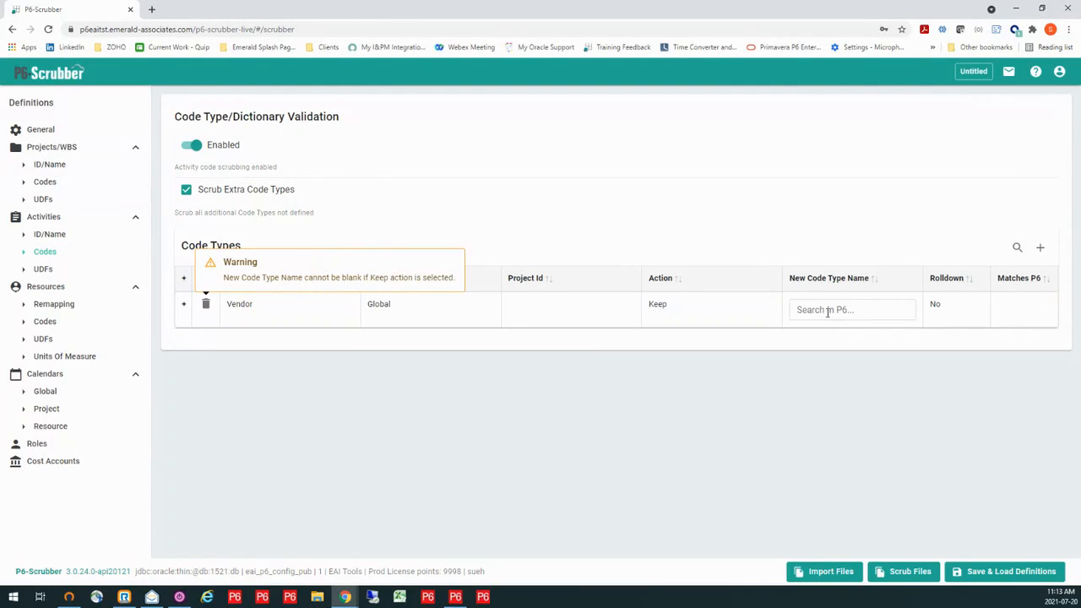
pyautogui.click(882, 310)
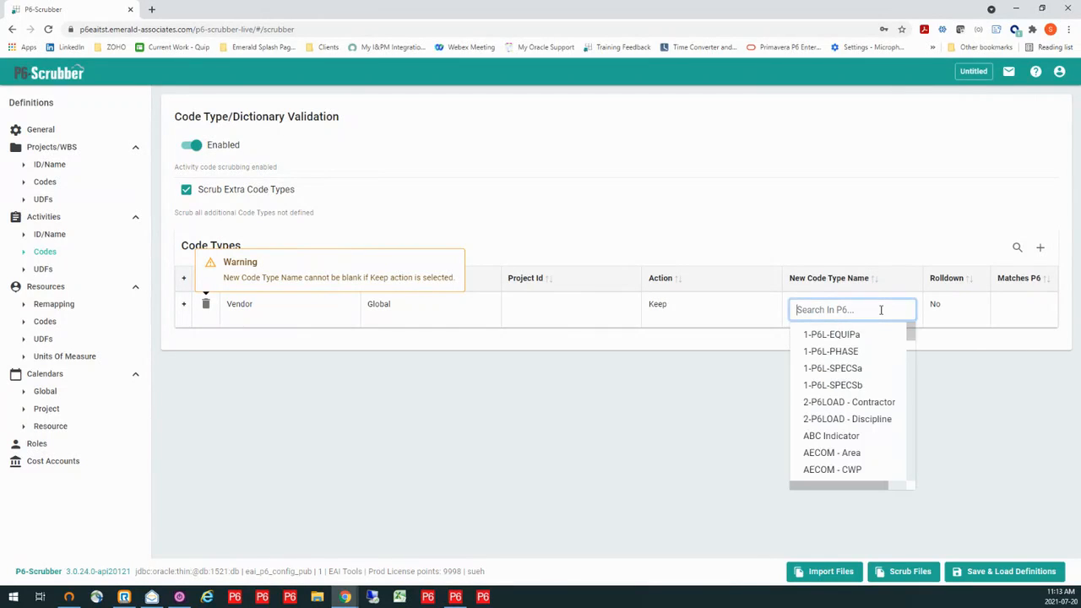
pyautogui.write('ven')
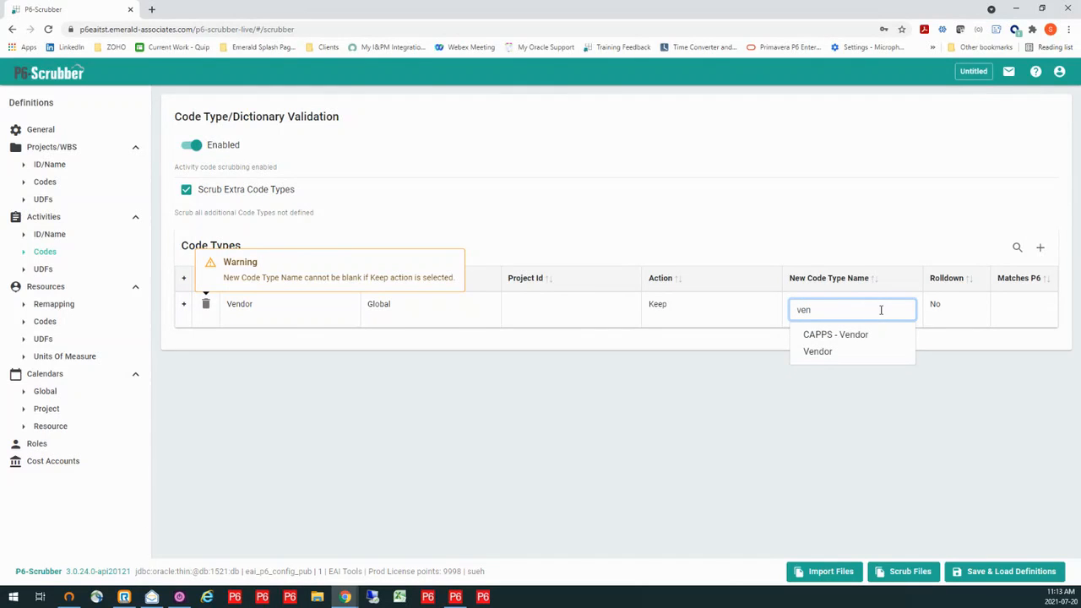
pyautogui.click(821, 351)
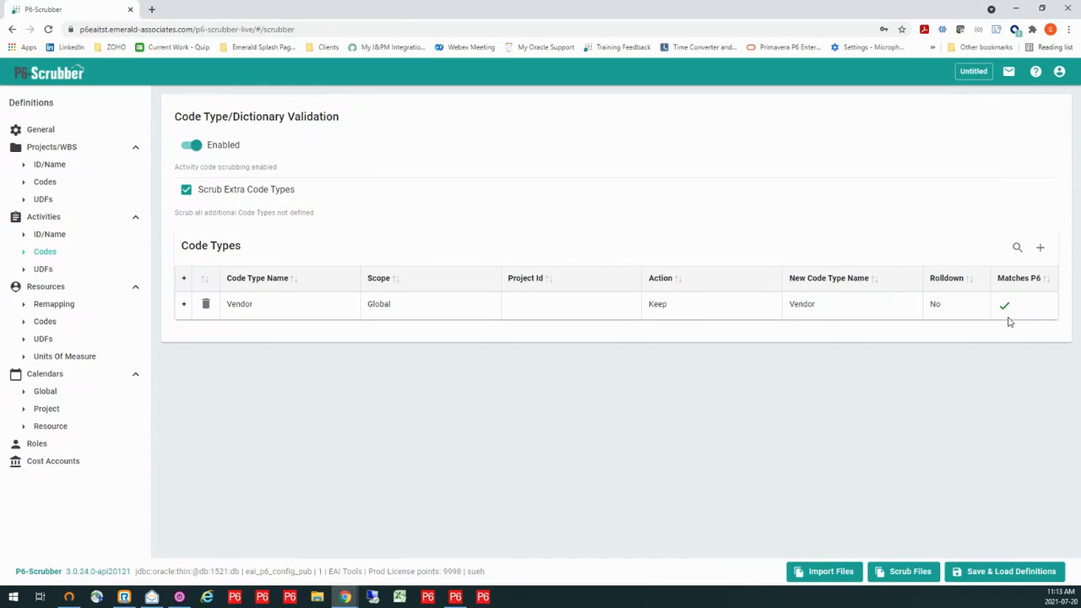
# - Expand the Vendor code type and open the bulk editor for its dictionary of code values
pyautogui.click(938, 304)
pyautogui.click(935, 305)
pyautogui.click(182, 307)
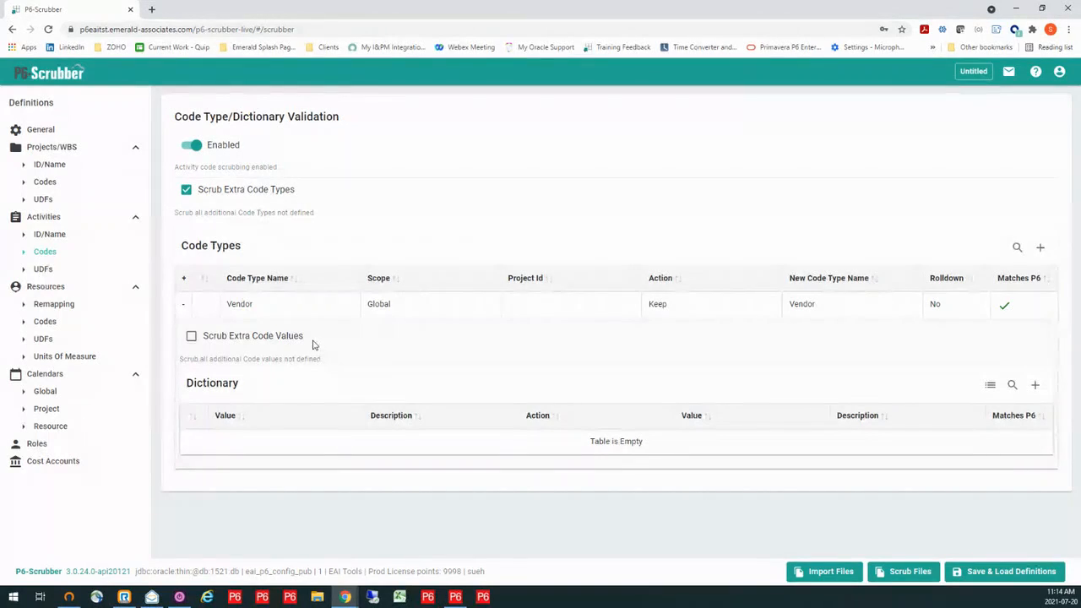
pyautogui.click(991, 387)
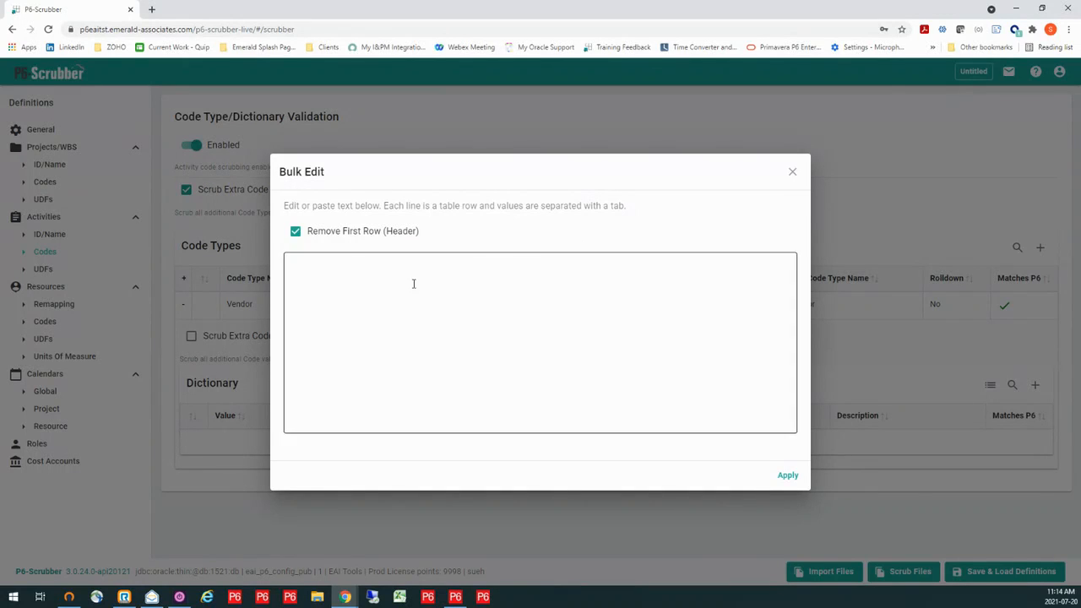
# - Switch to Primavera P6 Professional and copy all values of the global Vendor activity code
pyautogui.click(456, 597)
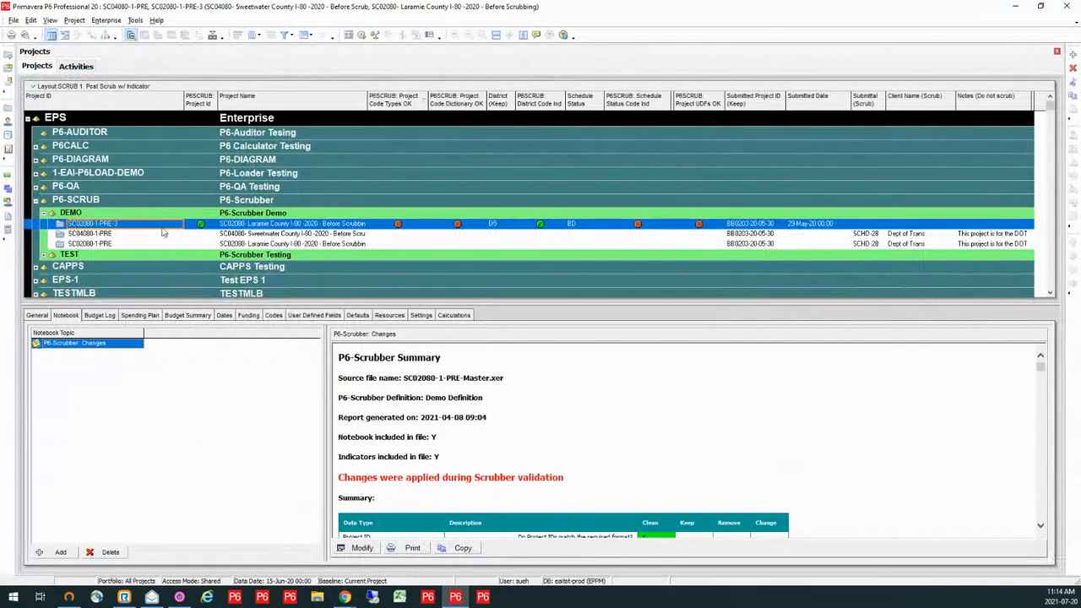
pyautogui.click(110, 21)
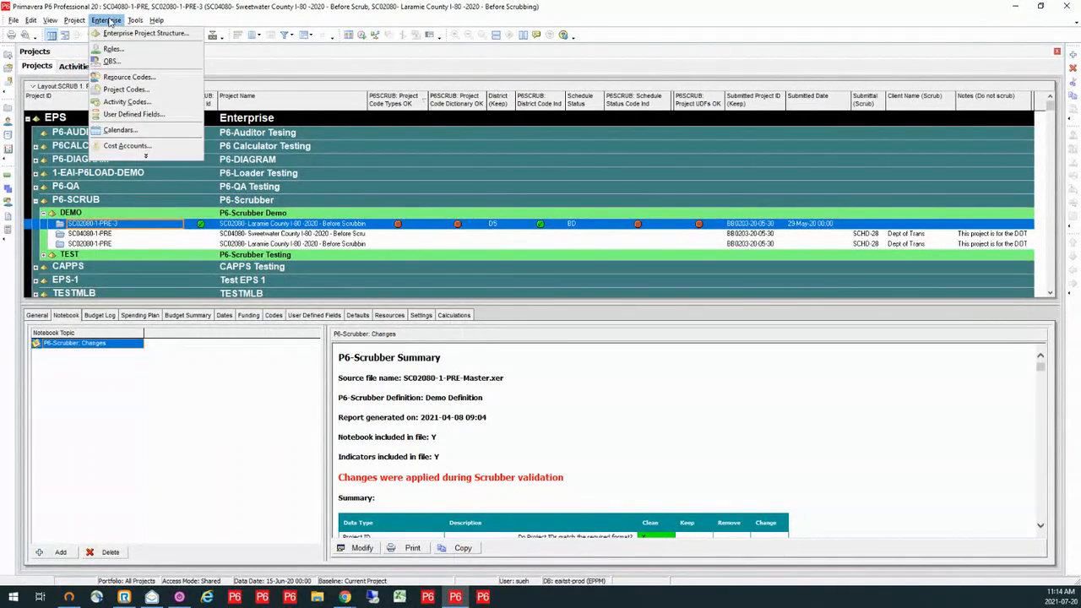
pyautogui.click(119, 101)
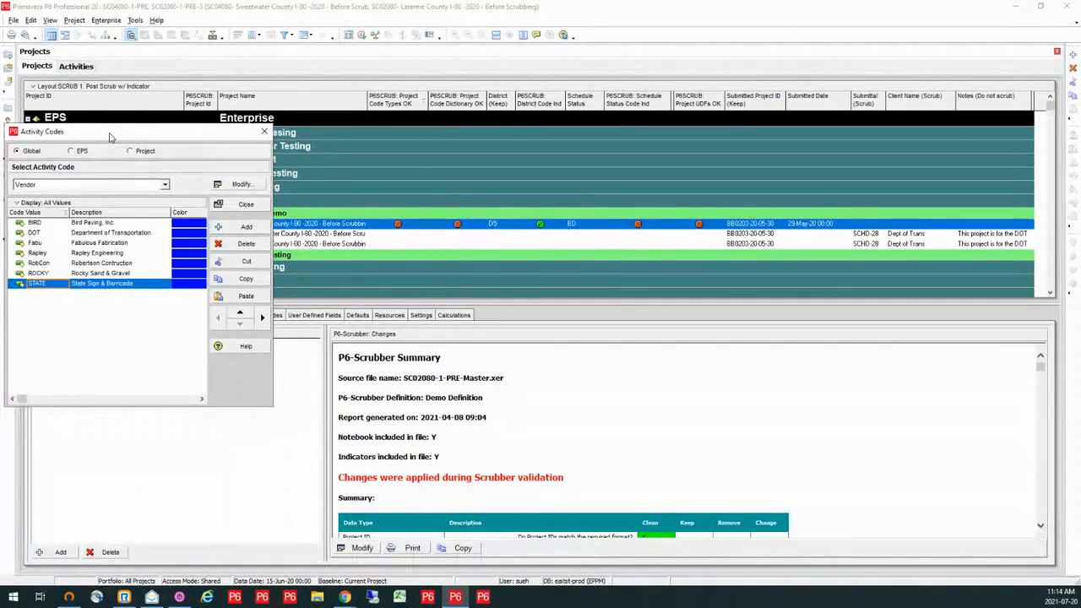
pyautogui.moveTo(106, 120); pyautogui.dragTo(476, 139)
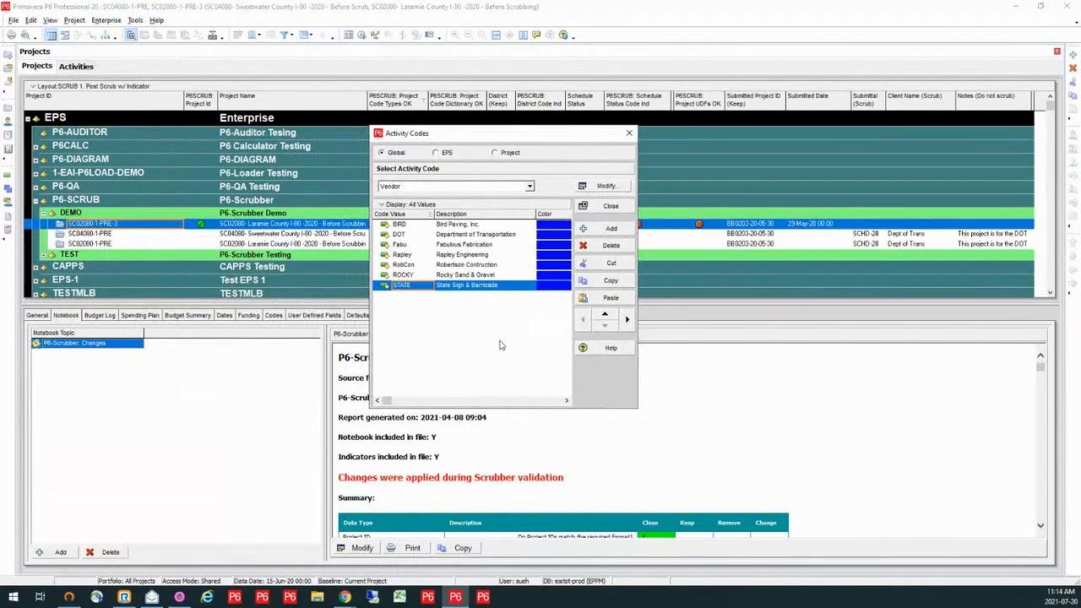
pyautogui.keyDown('shift'); pyautogui.click(463, 225); pyautogui.keyUp('shift')
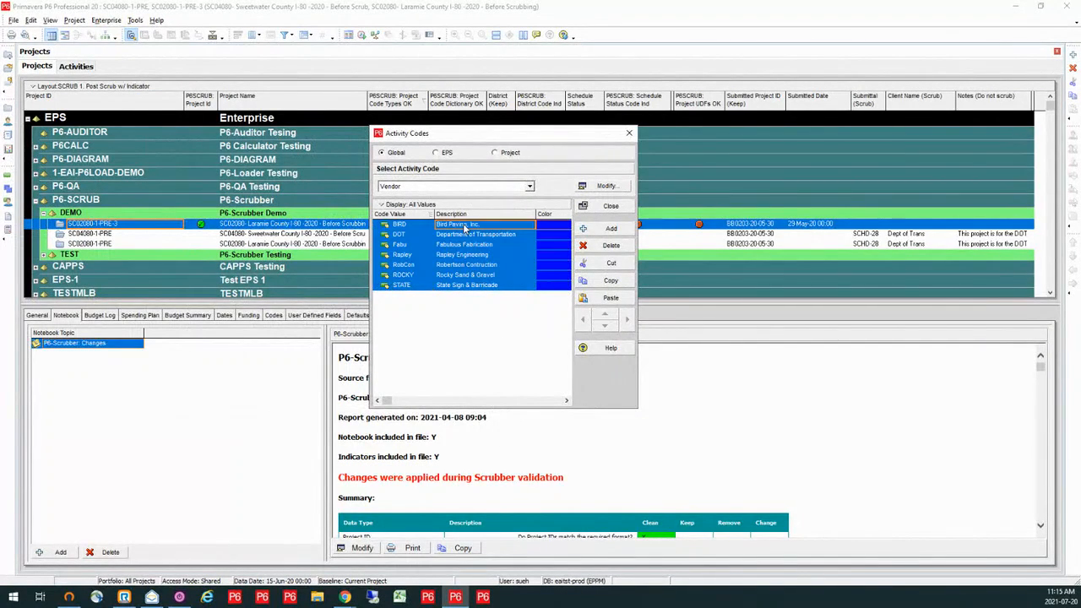
pyautogui.rightClick(464, 250)
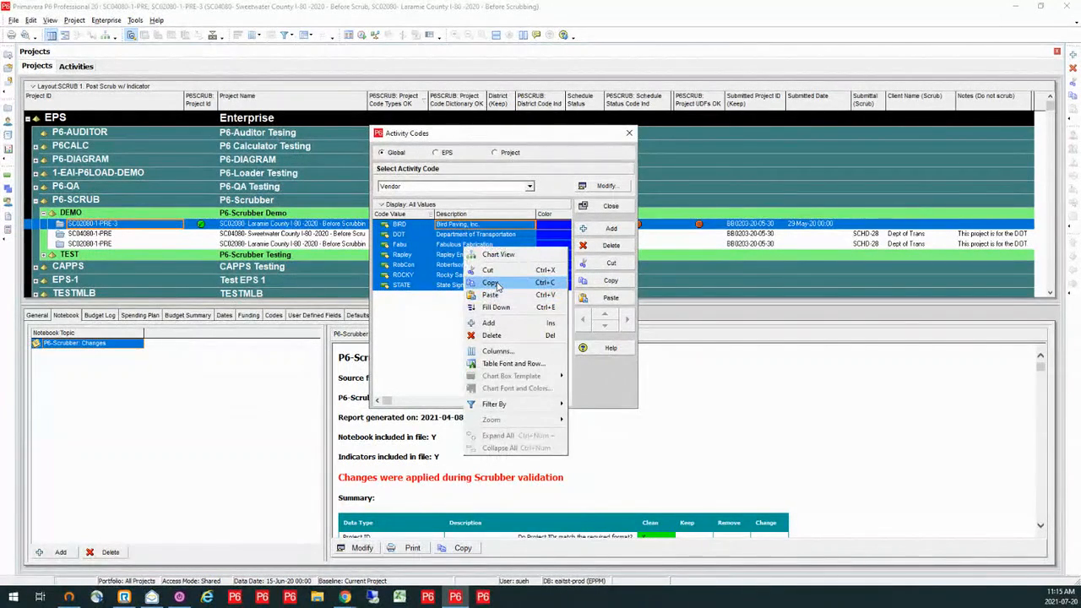
pyautogui.click(498, 287)
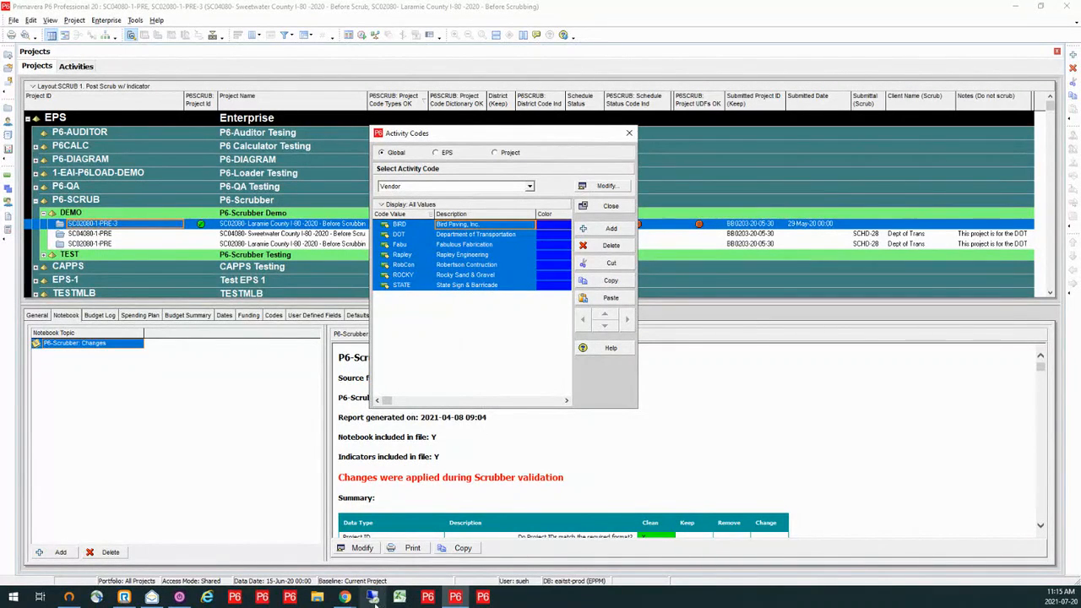
# - Switch back to P6-Scrubber and paste the copied Vendor values into the bulk editor
pyautogui.moveTo(347, 597)
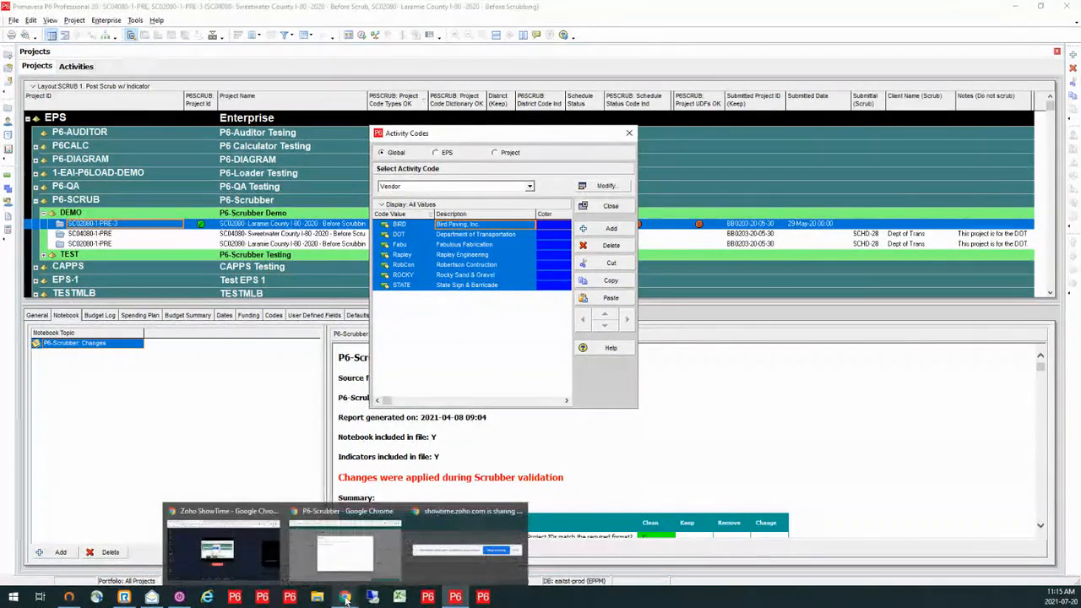
pyautogui.click(341, 566)
pyautogui.click(325, 285)
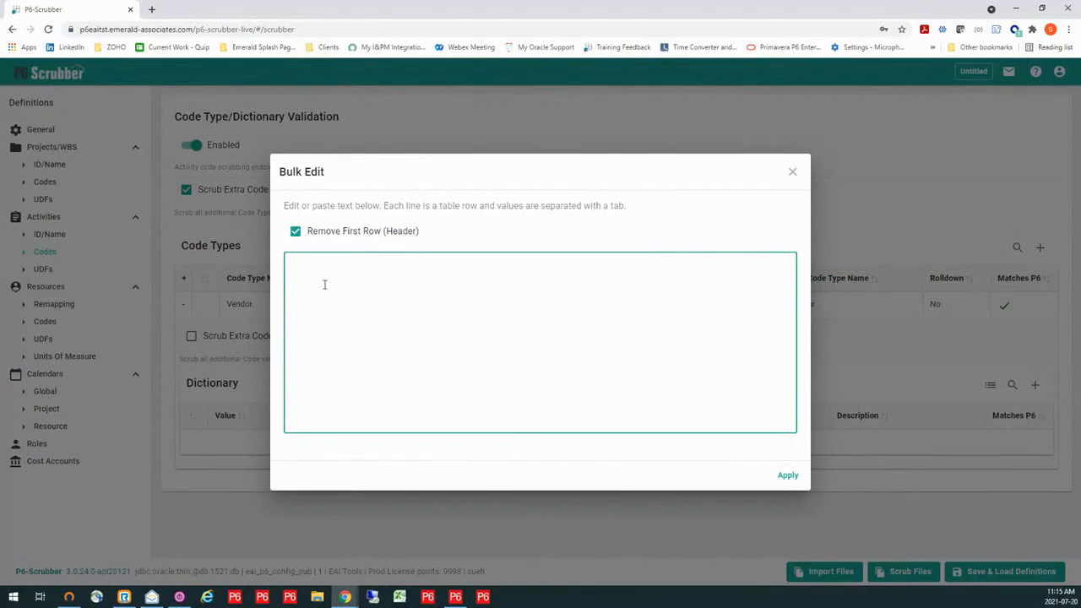
pyautogui.hotkey('ctrl', 'v')
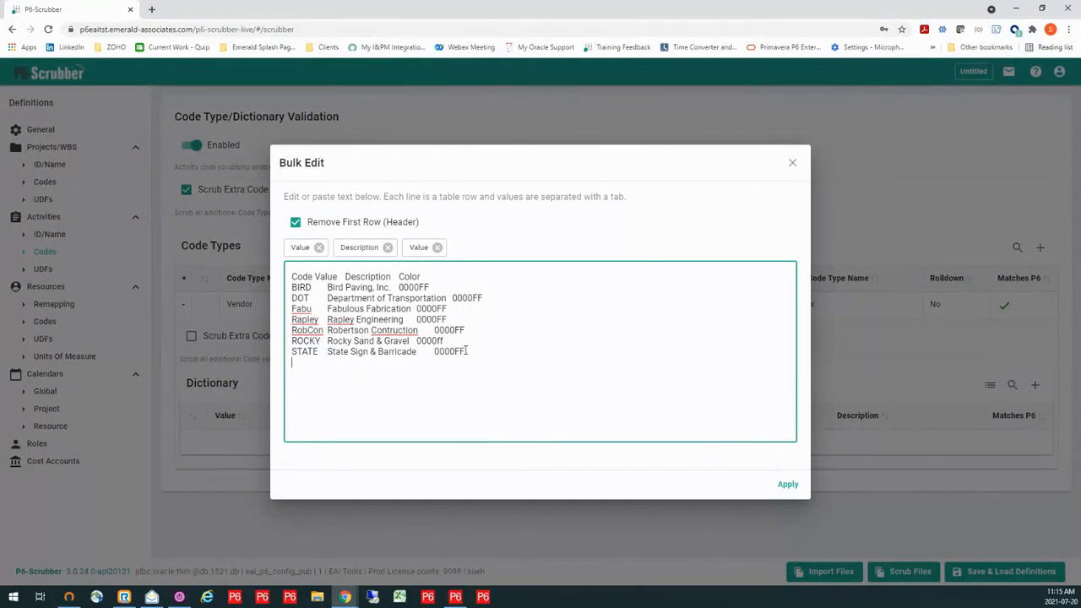
# - Remove the color column from the pasted rows and apply the values to the Vendor dictionary
pyautogui.click(437, 248)
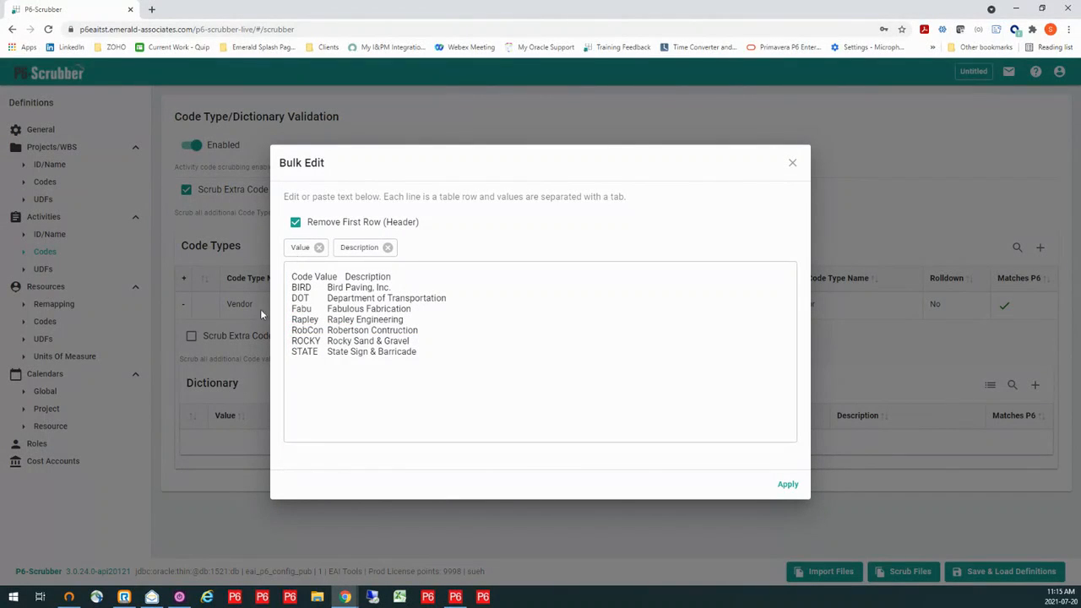
pyautogui.click(786, 485)
pyautogui.scroll(-2, 647, 425)
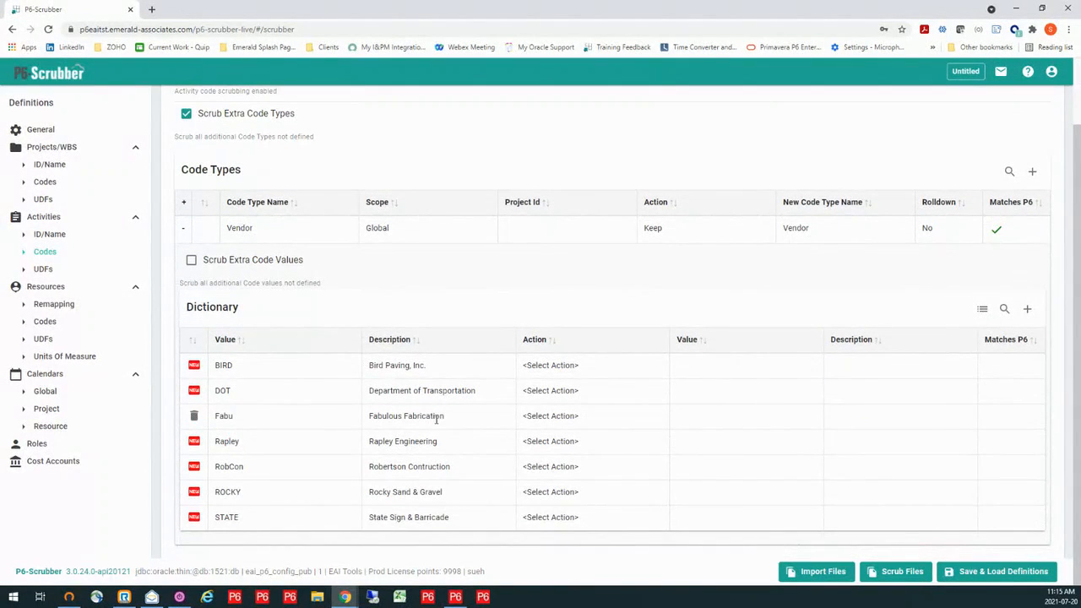
# - Set the action of the BIRD dictionary value to Keep and open the DOT value's action for editing
pyautogui.click(578, 365)
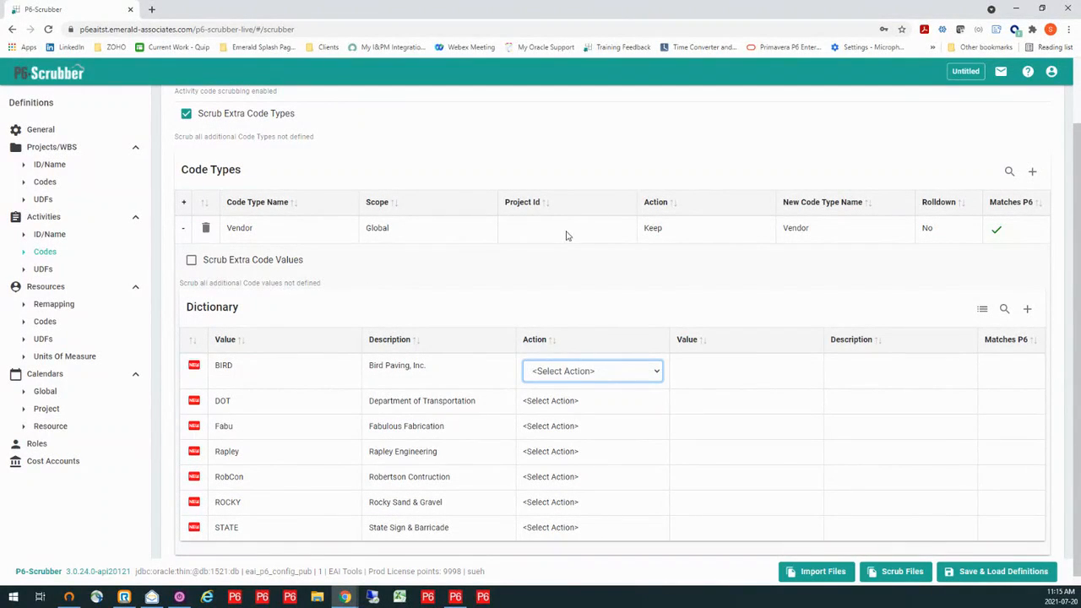
pyautogui.click(602, 370)
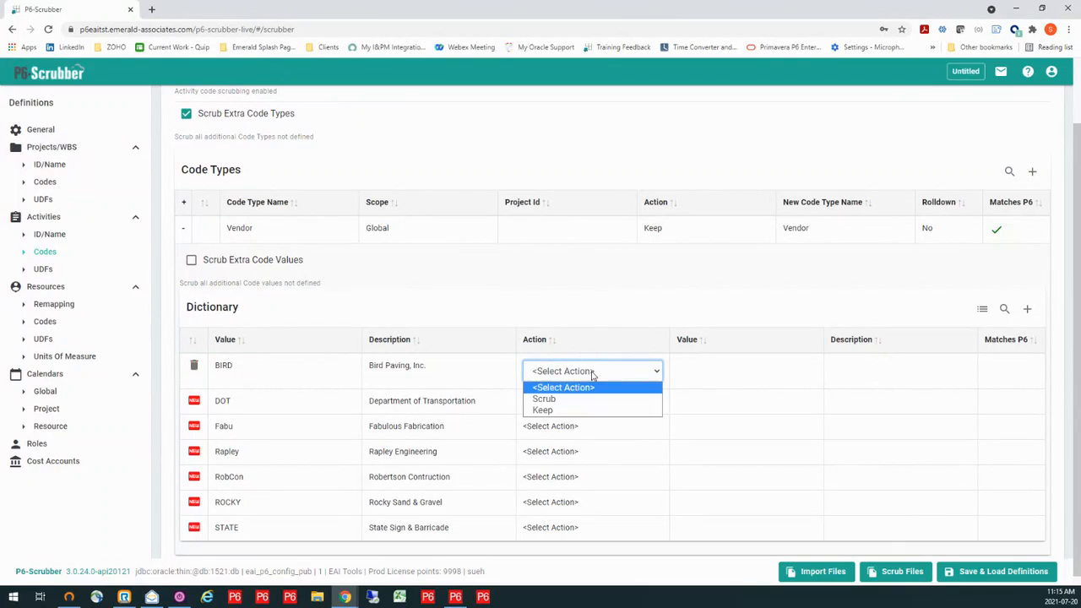
pyautogui.click(575, 411)
pyautogui.click(577, 403)
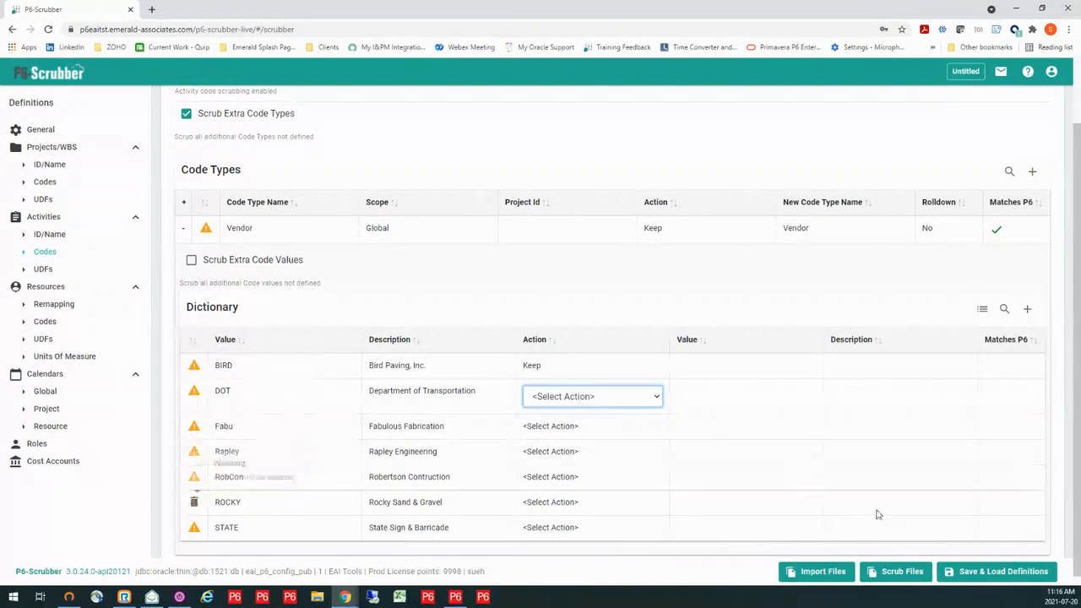
# - Start a new scrubber definition, discarding the pending changes of the current one
pyautogui.click(971, 574)
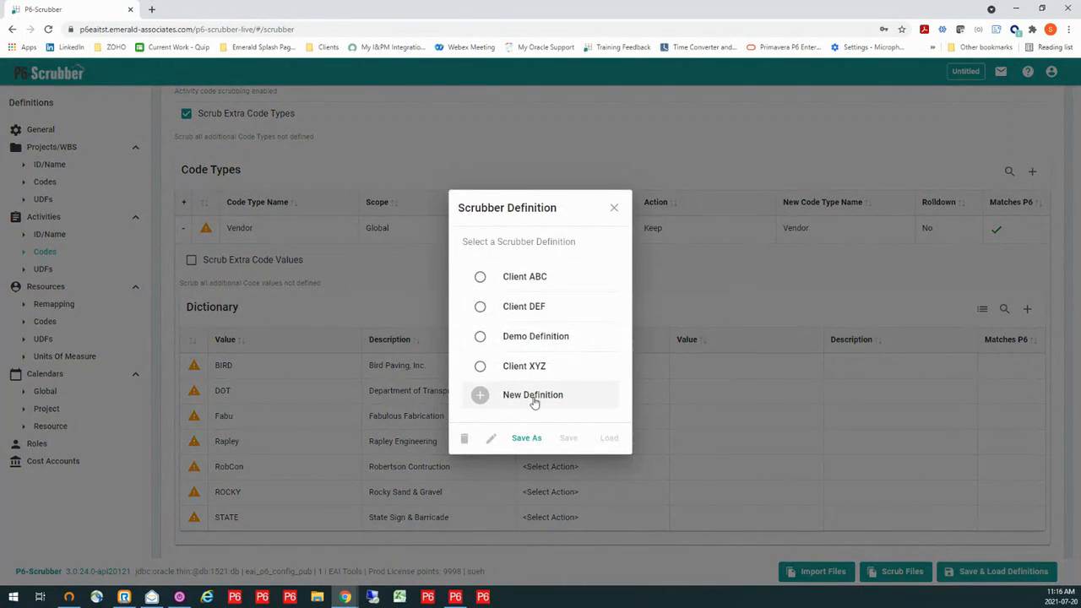
pyautogui.click(534, 402)
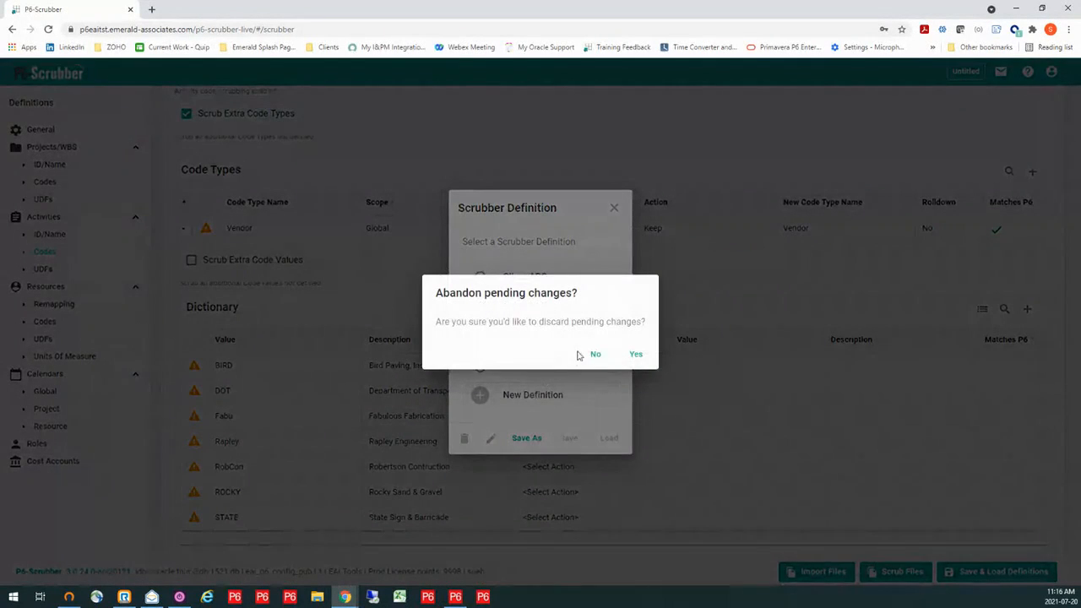
pyautogui.click(636, 355)
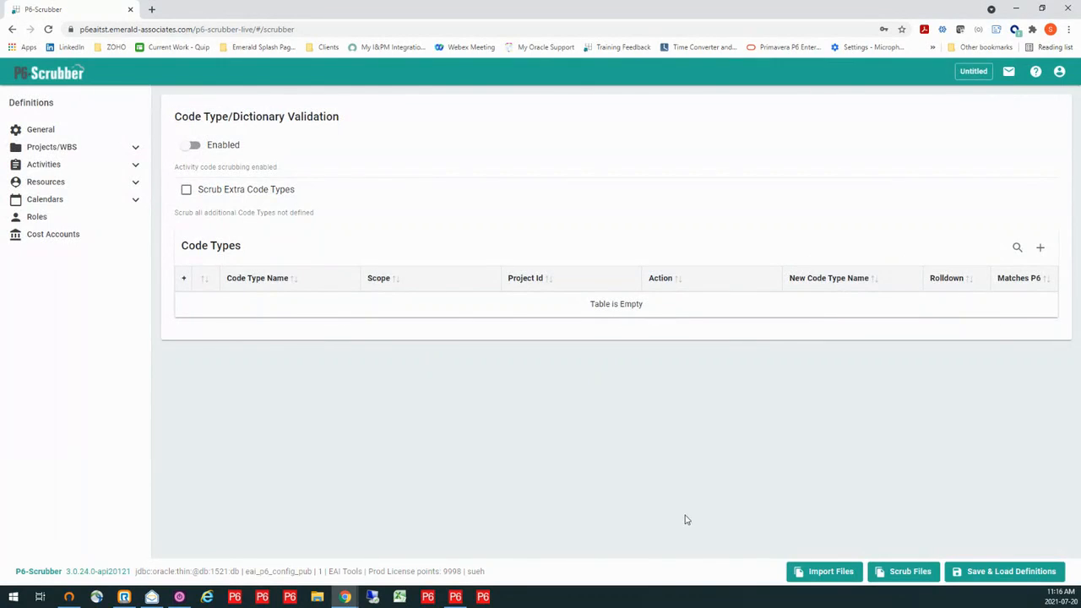
# - Import the codes, UDFs, calendars and cost accounts from SC02080-1-PRE-Master.xer and apply them to the definition
pyautogui.click(818, 574)
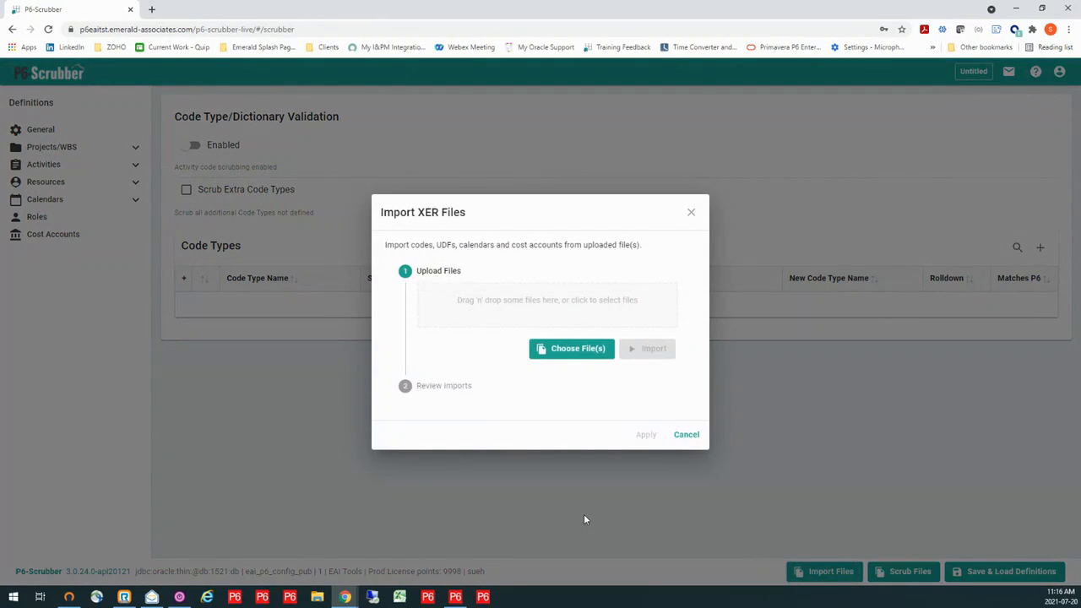
pyautogui.click(546, 308)
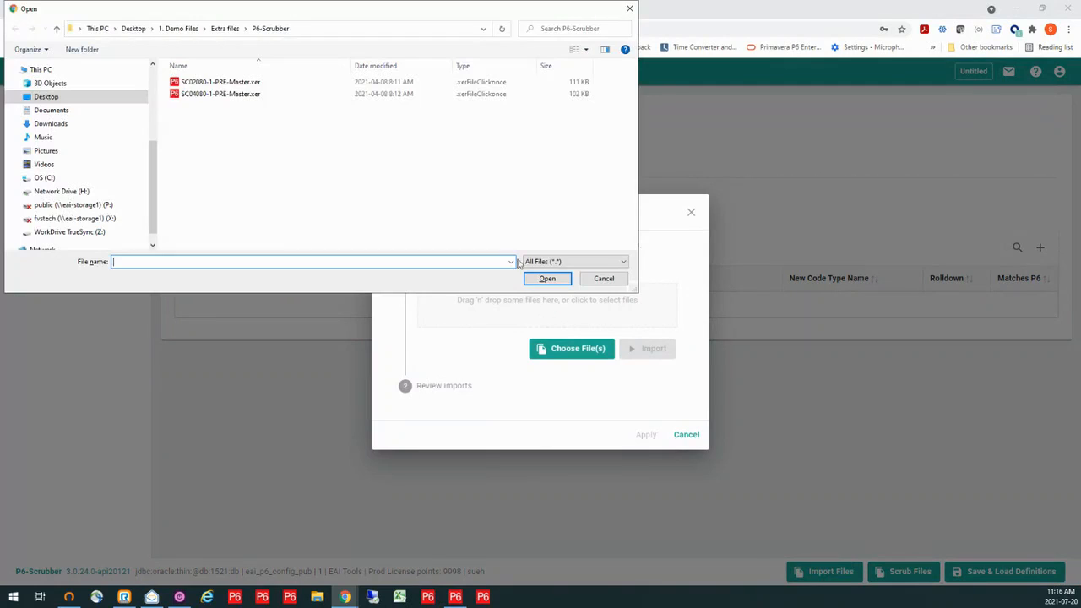
pyautogui.click(236, 83)
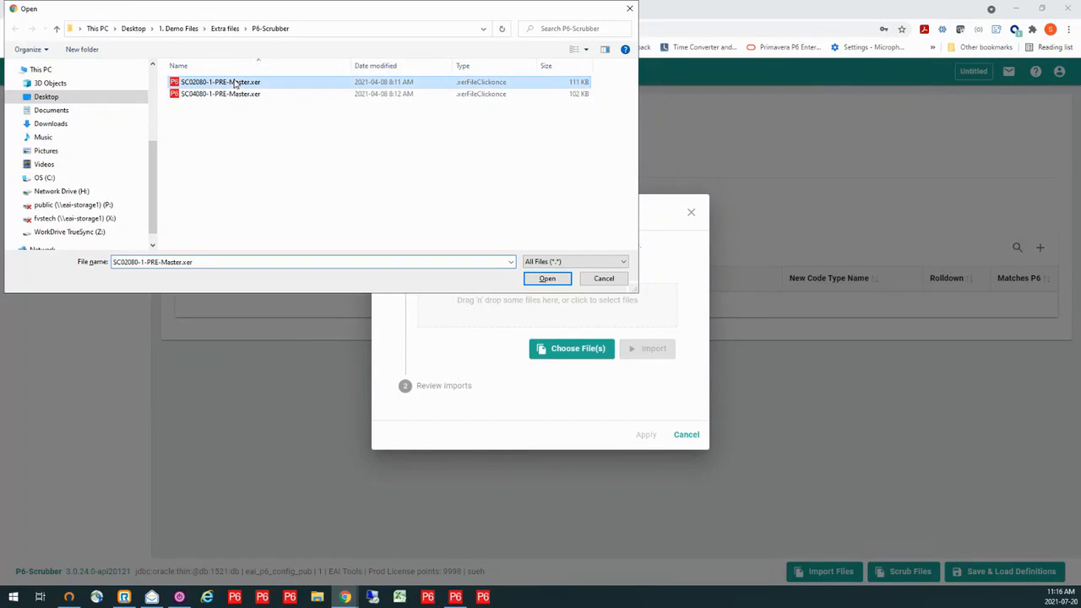
pyautogui.click(561, 283)
pyautogui.click(647, 355)
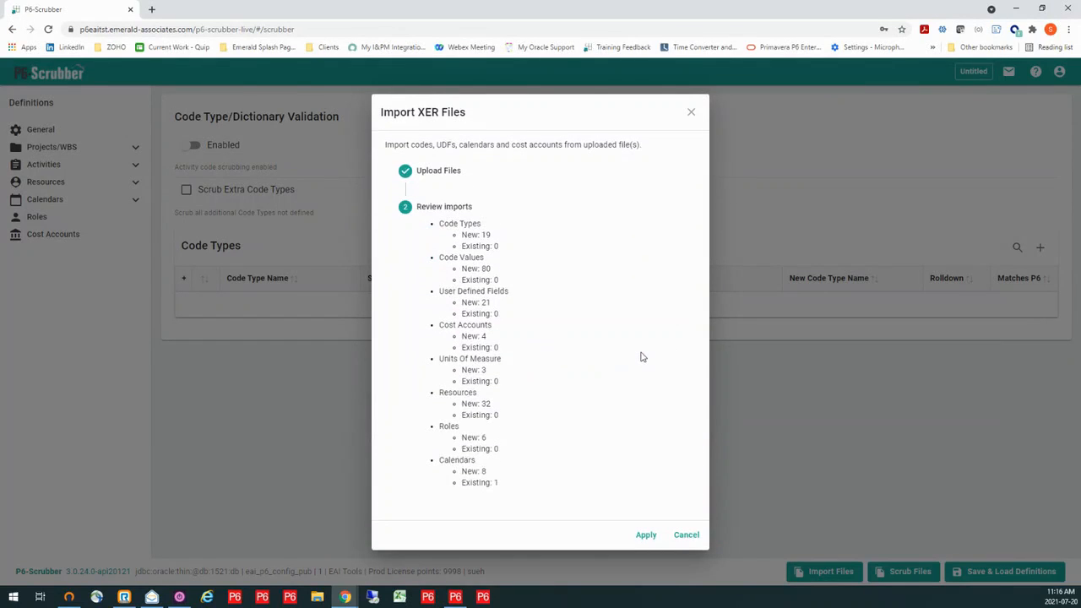
pyautogui.click(647, 537)
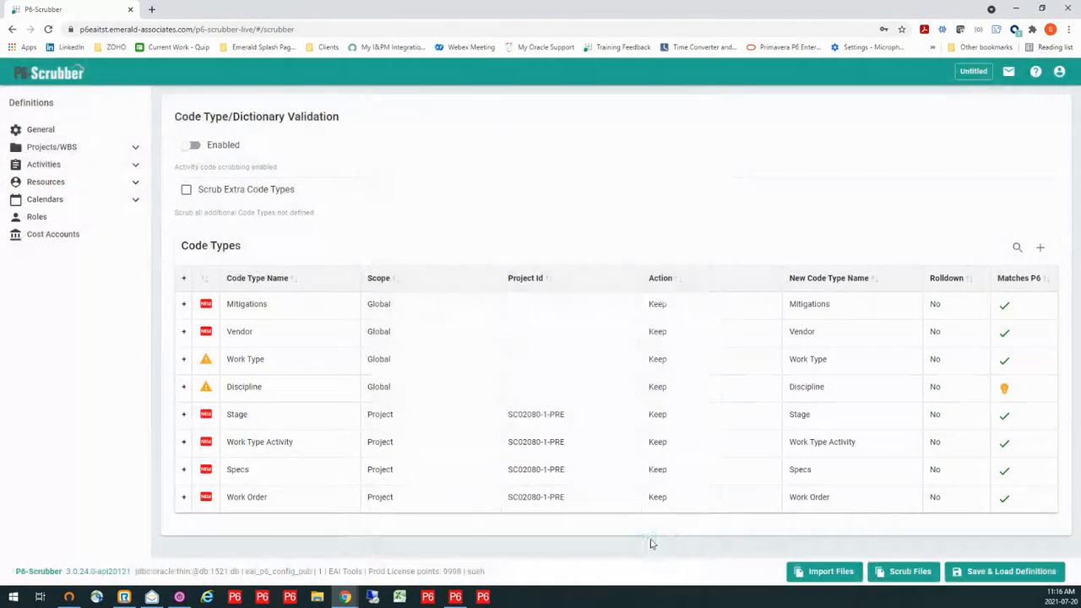
# - Enable pattern matching for project ID/Name and choose Simple Pattern as the Project ID pattern type
pyautogui.click(135, 148)
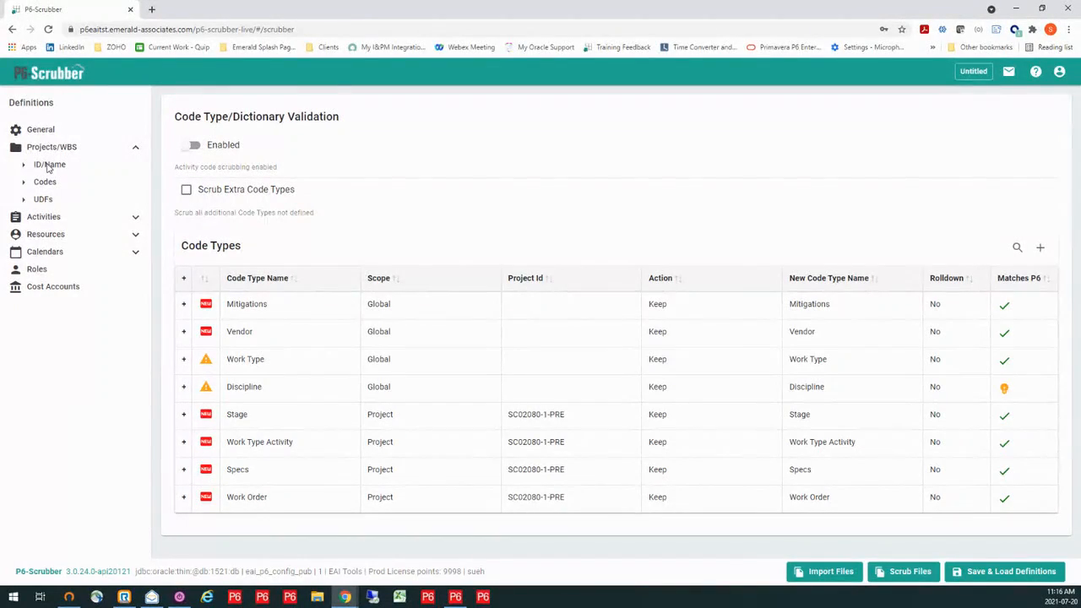
pyautogui.click(49, 168)
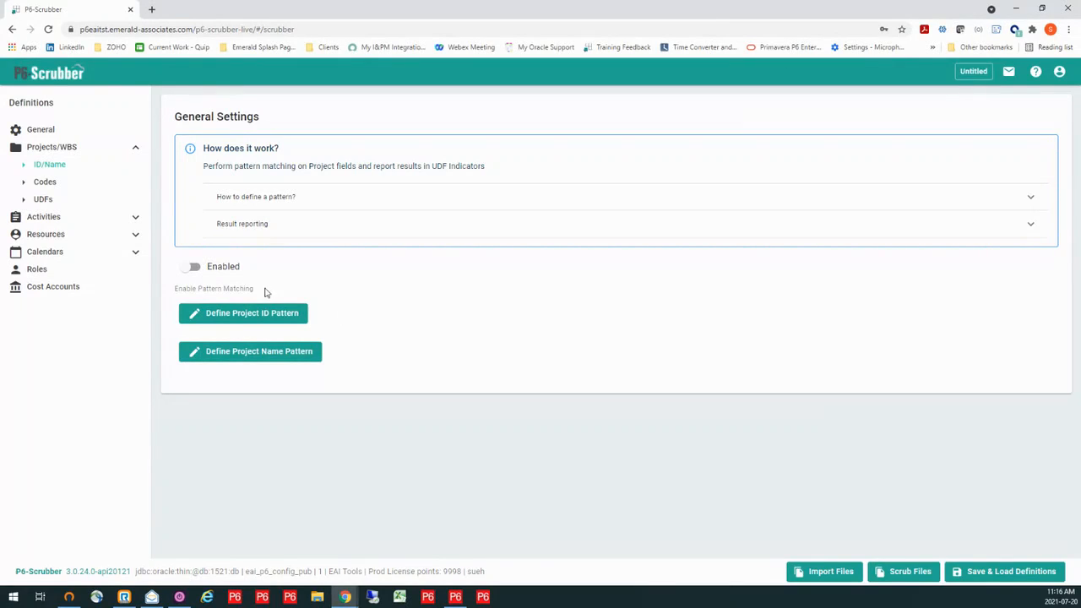
pyautogui.click(188, 268)
pyautogui.click(236, 316)
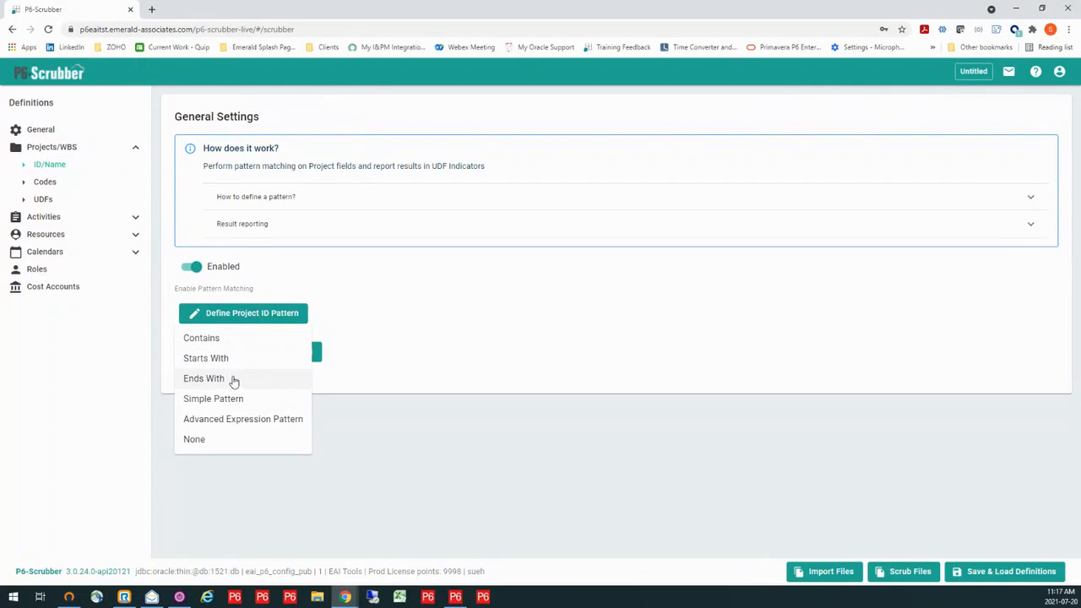
pyautogui.click(240, 399)
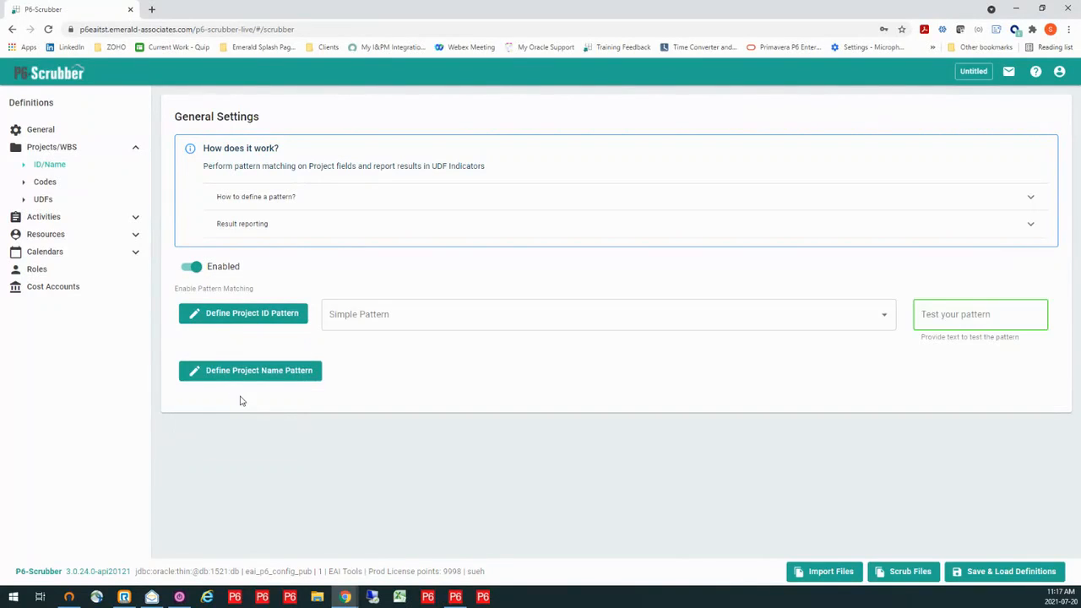
# - Begin the Project ID pattern with any 2 letters (A-Z) in UPPER CASE
pyautogui.click(340, 313)
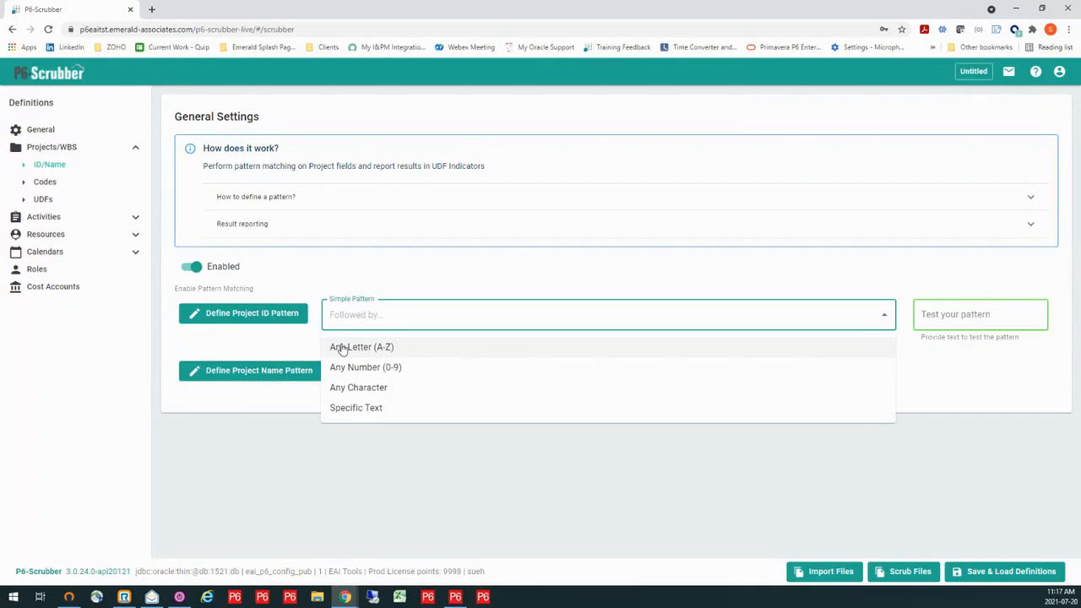
pyautogui.click(341, 348)
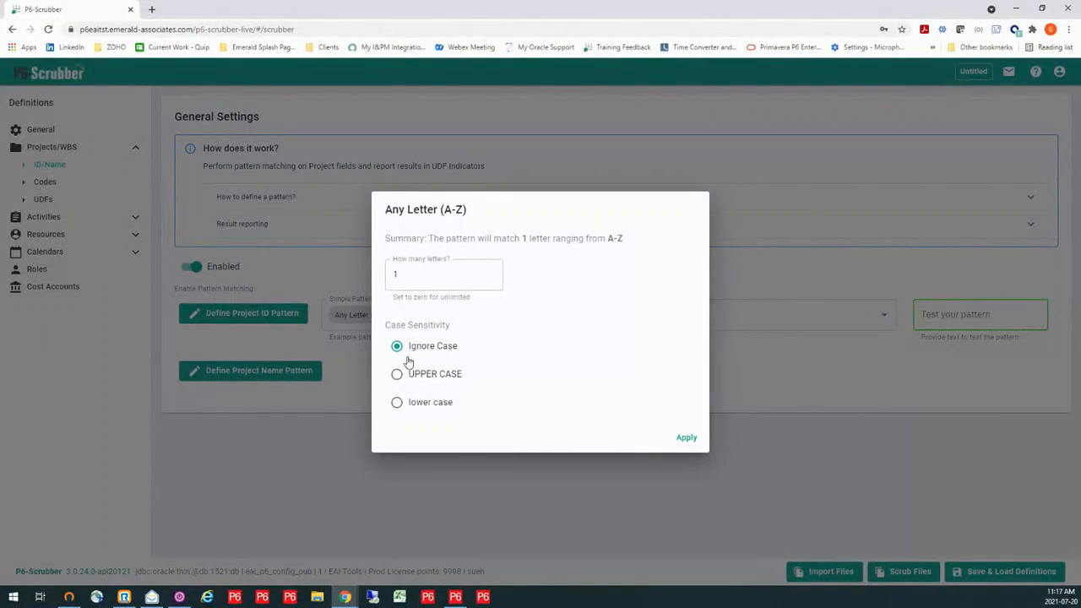
pyautogui.click(394, 272)
pyautogui.moveTo(414, 276); pyautogui.dragTo(395, 277)
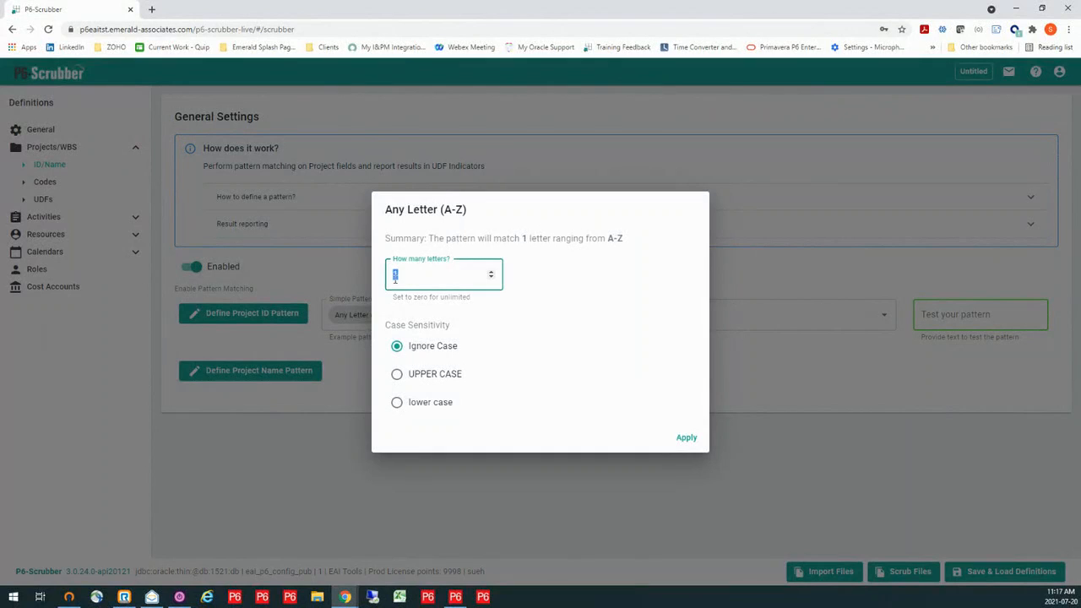
pyautogui.write('2')
pyautogui.click(398, 375)
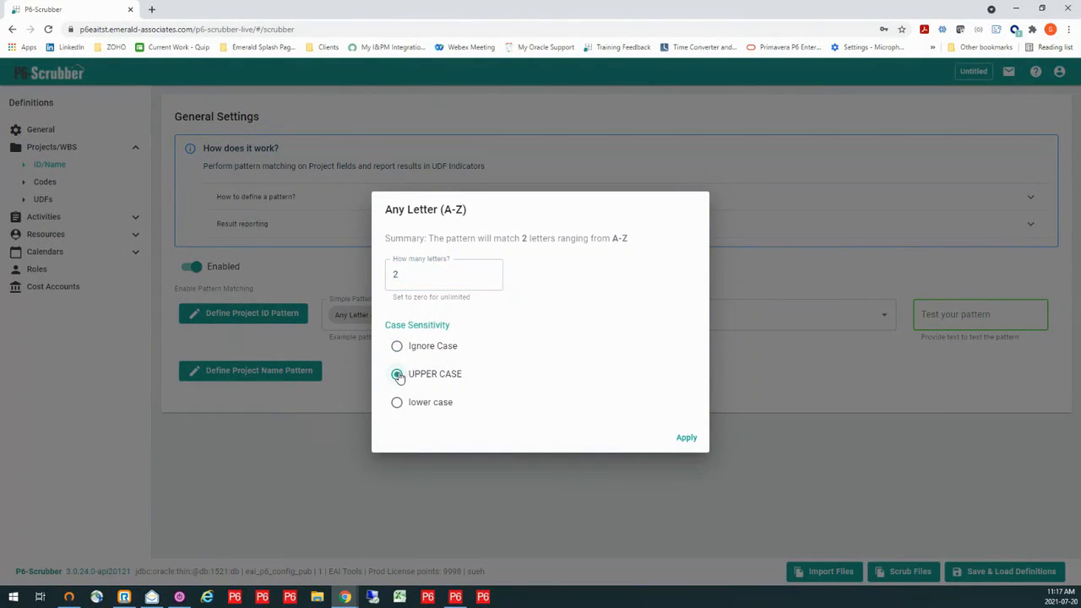
pyautogui.click(686, 439)
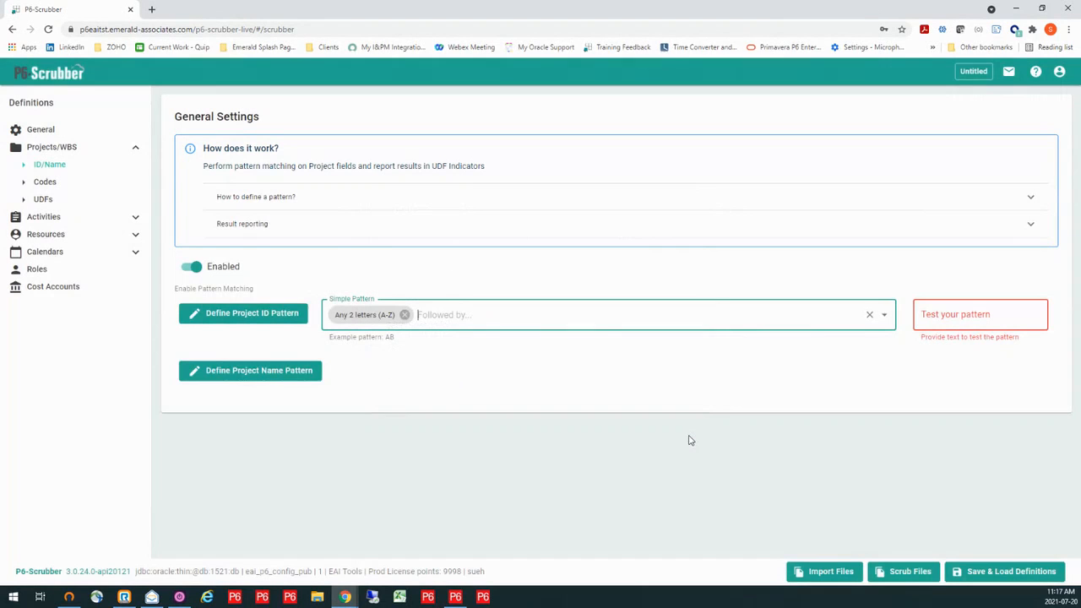
# - Add any 5 digits (0-9) as the second part of the Project ID pattern
pyautogui.click(432, 315)
pyautogui.click(378, 369)
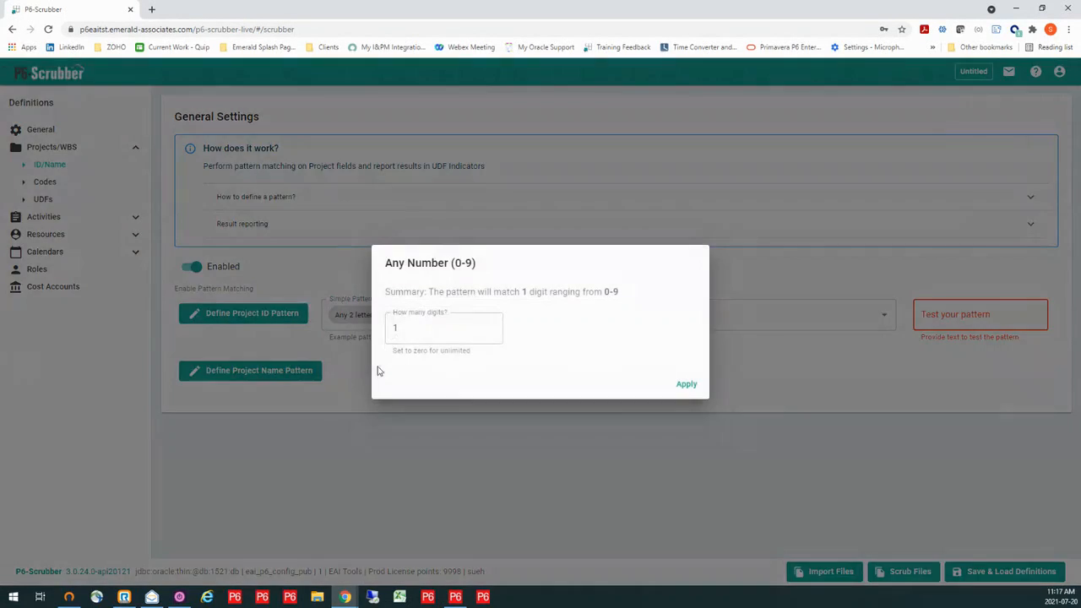
pyautogui.click(395, 328)
pyautogui.write('5')
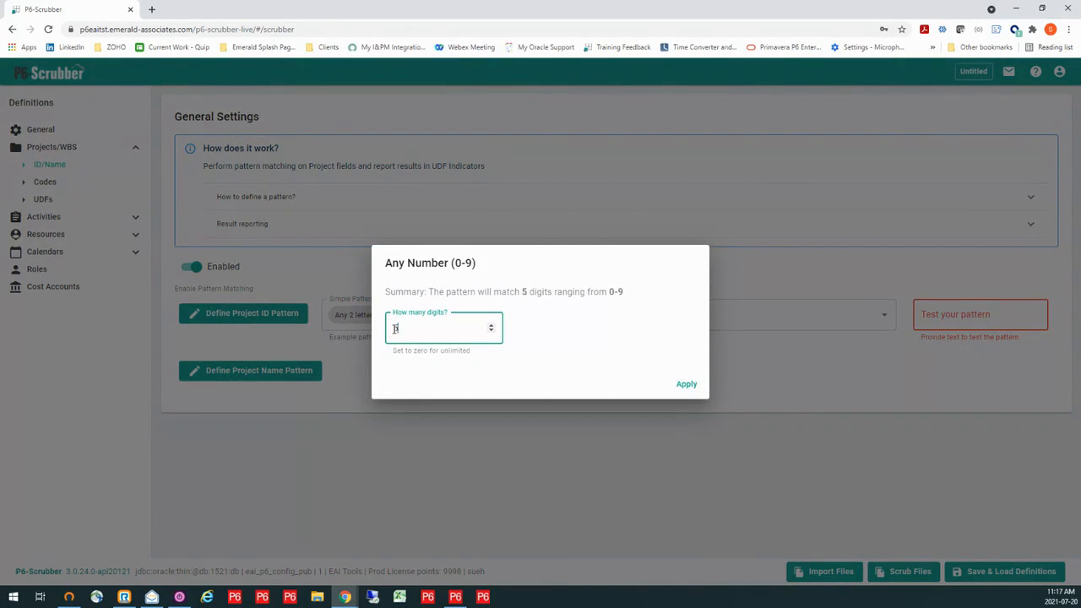
pyautogui.click(686, 385)
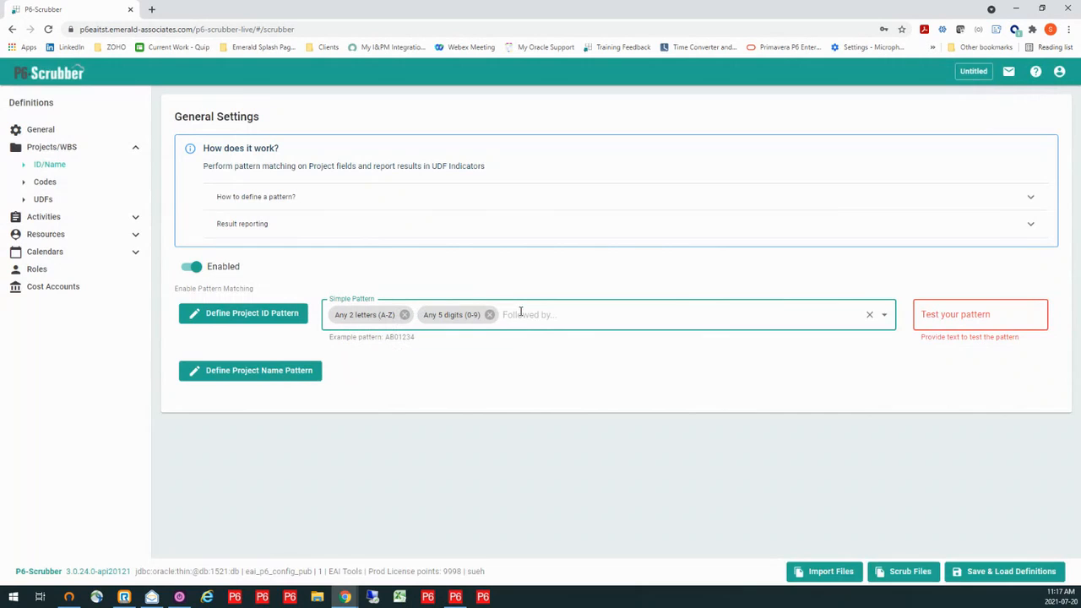
# - Add the specific text "-" after the digits in the Project ID pattern
pyautogui.click(513, 315)
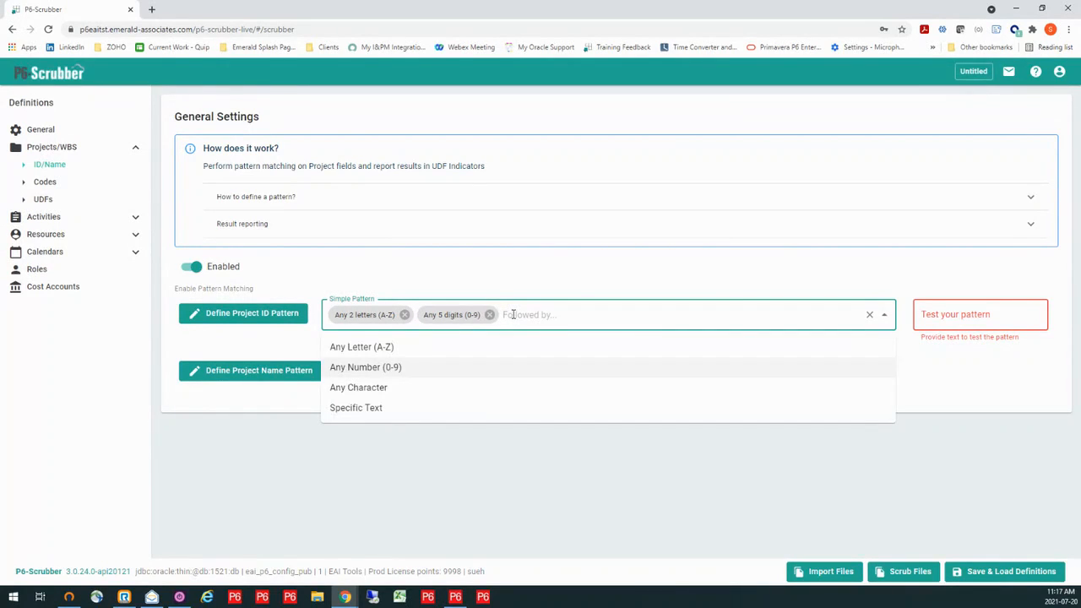
pyautogui.click(377, 409)
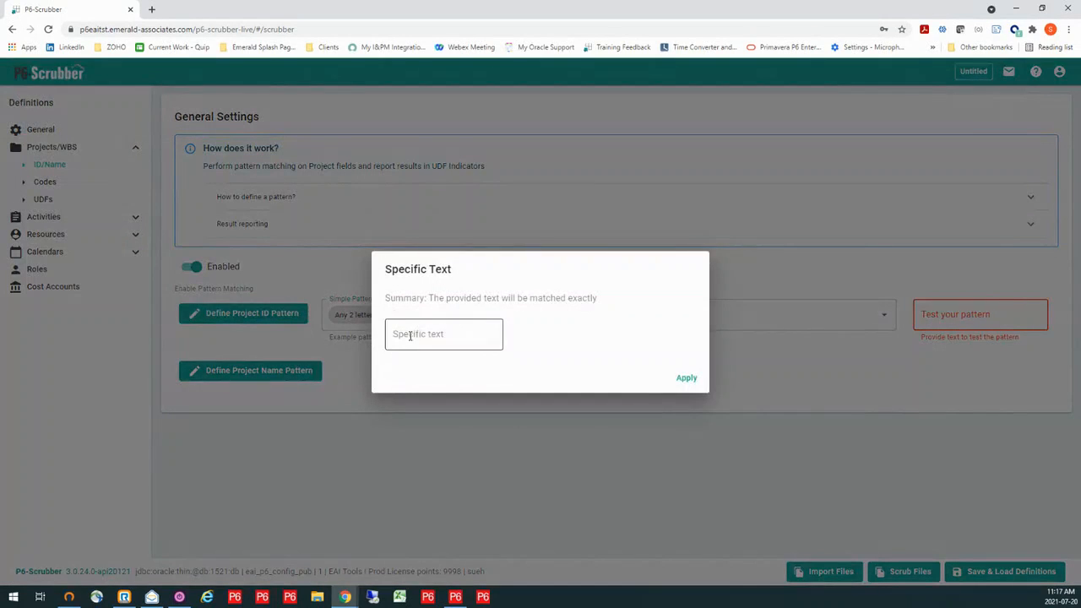
pyautogui.click(407, 335)
pyautogui.write('-')
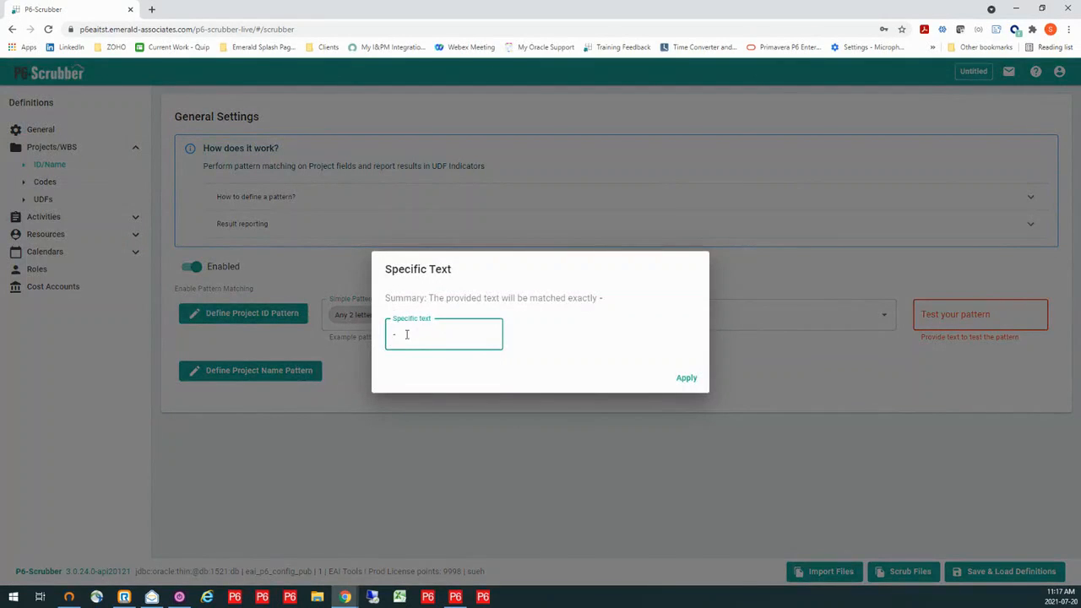
pyautogui.click(686, 378)
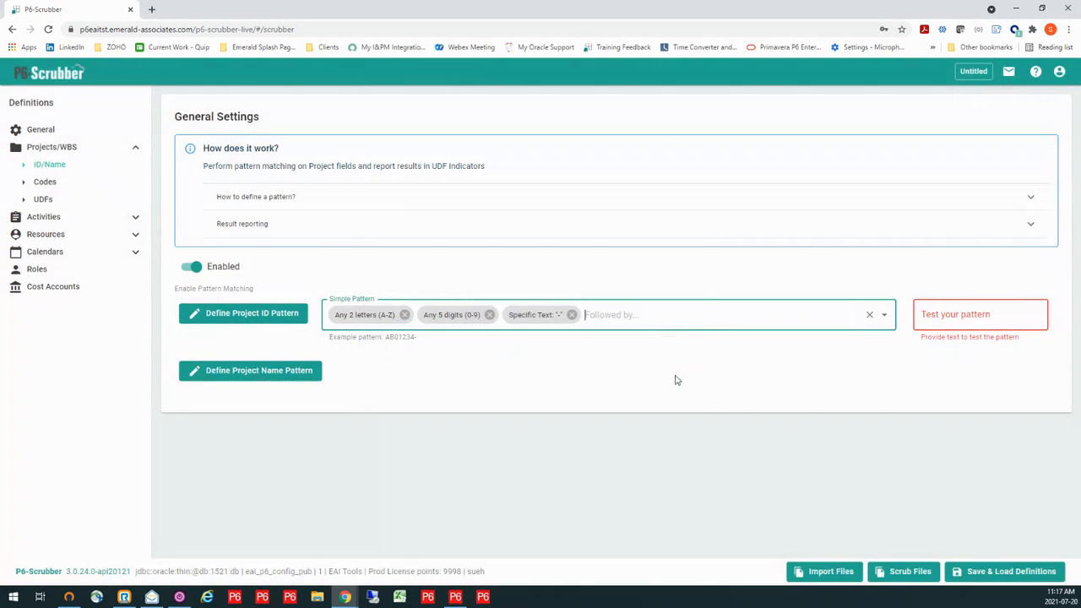
# - End the Project ID pattern with any characters, count 0 for unlimited, and test it with SC02080-res-SCRUB
pyautogui.click(598, 313)
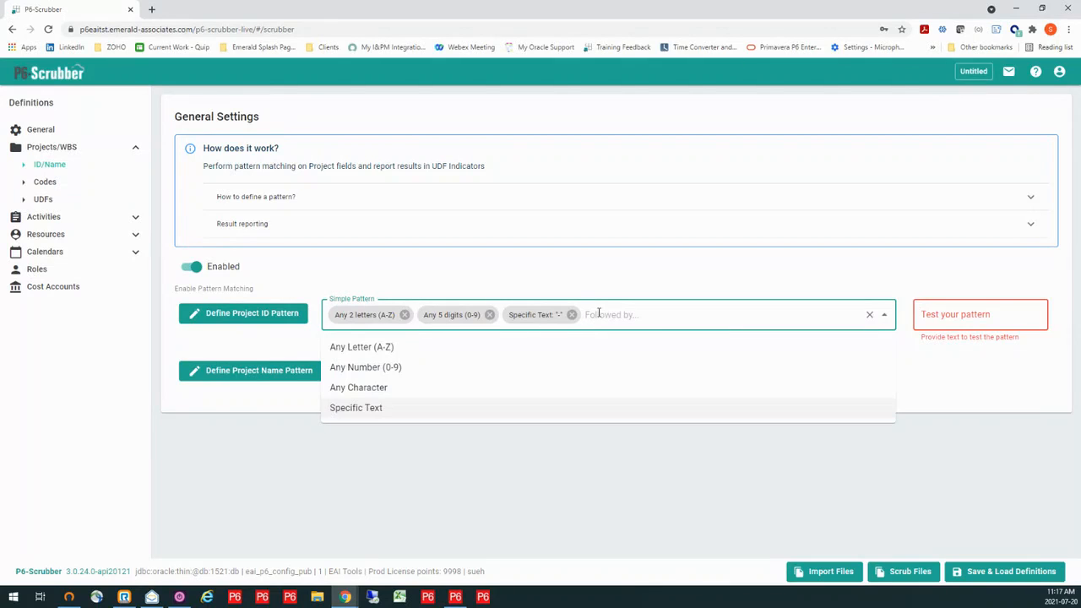
pyautogui.click(377, 395)
pyautogui.doubleClick(390, 328)
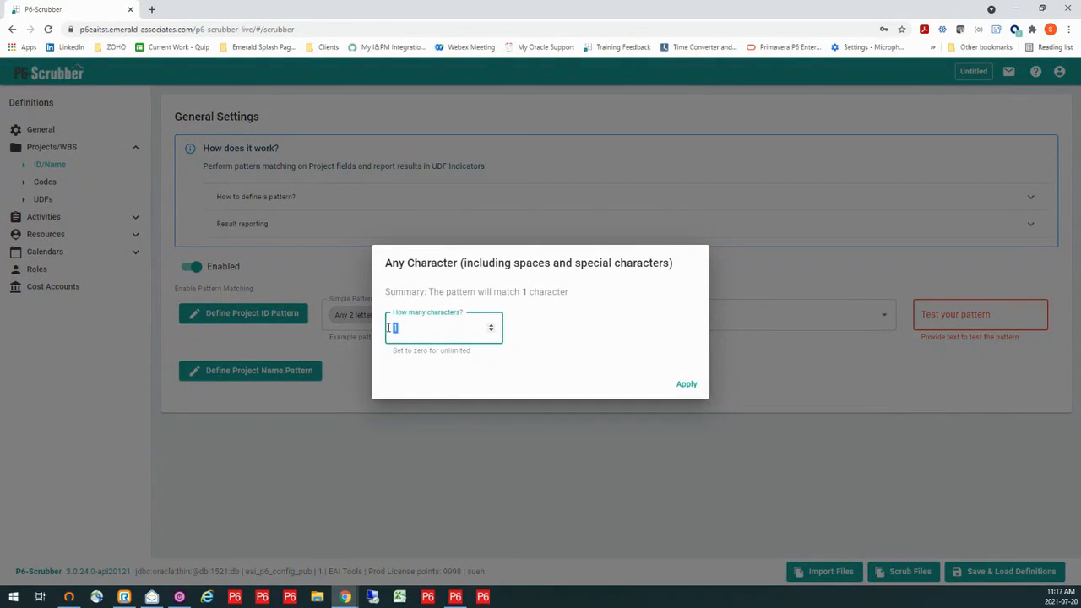
pyautogui.write('0')
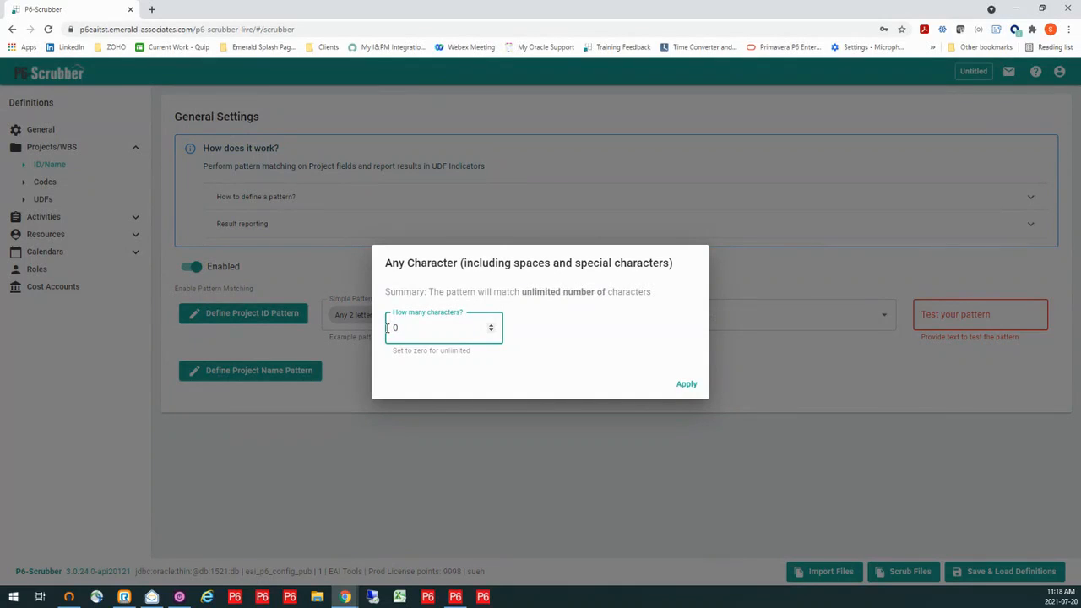
pyautogui.click(686, 386)
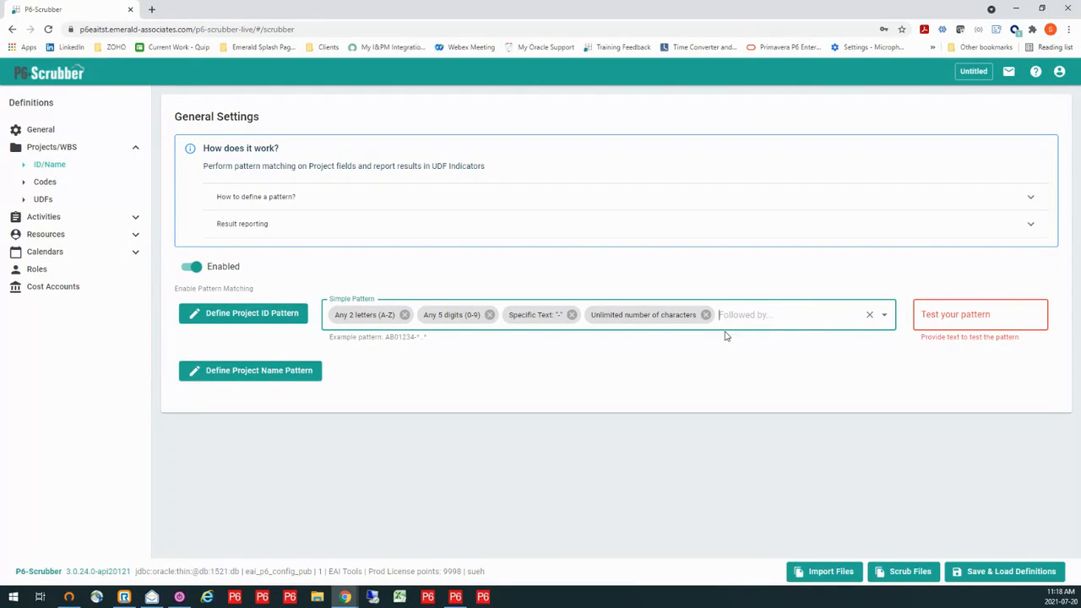
pyautogui.click(968, 315)
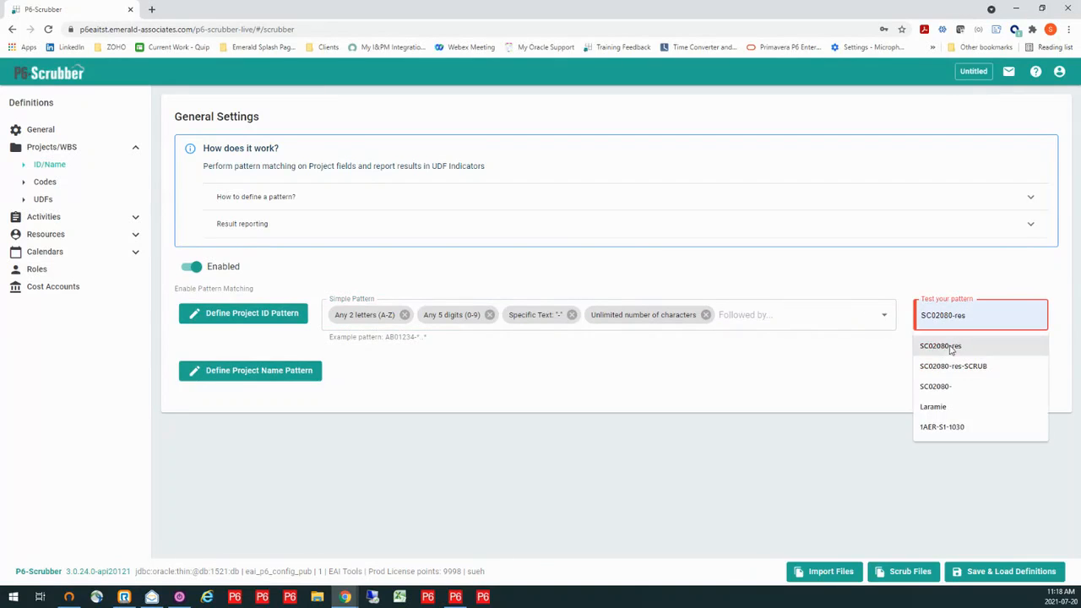
pyautogui.click(935, 369)
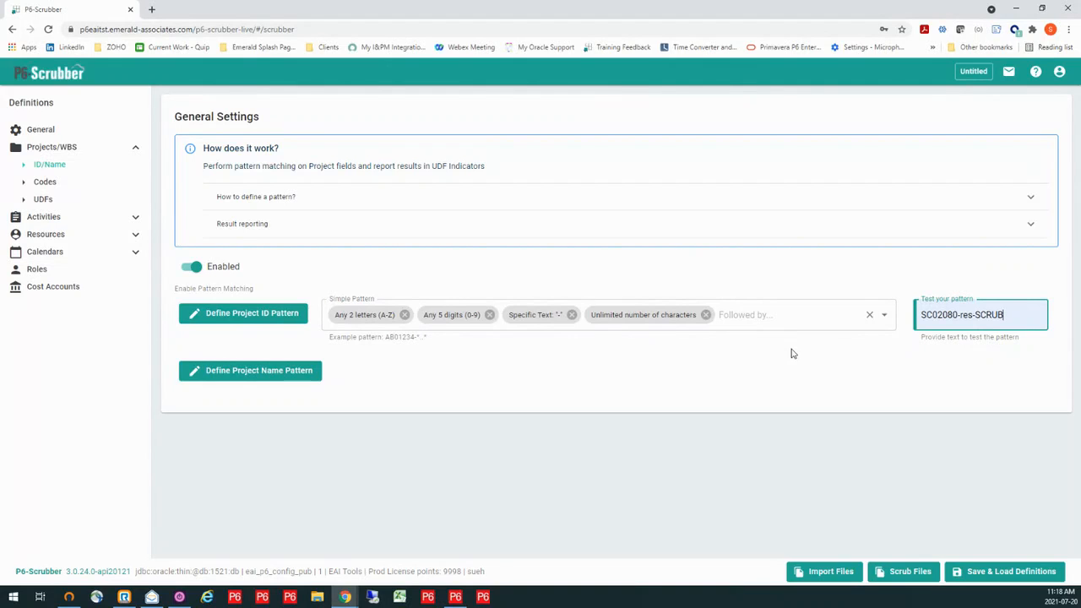
# - Enable code type and dictionary validation for project codes and turn on Scrub Extra Code Types
pyautogui.click(30, 182)
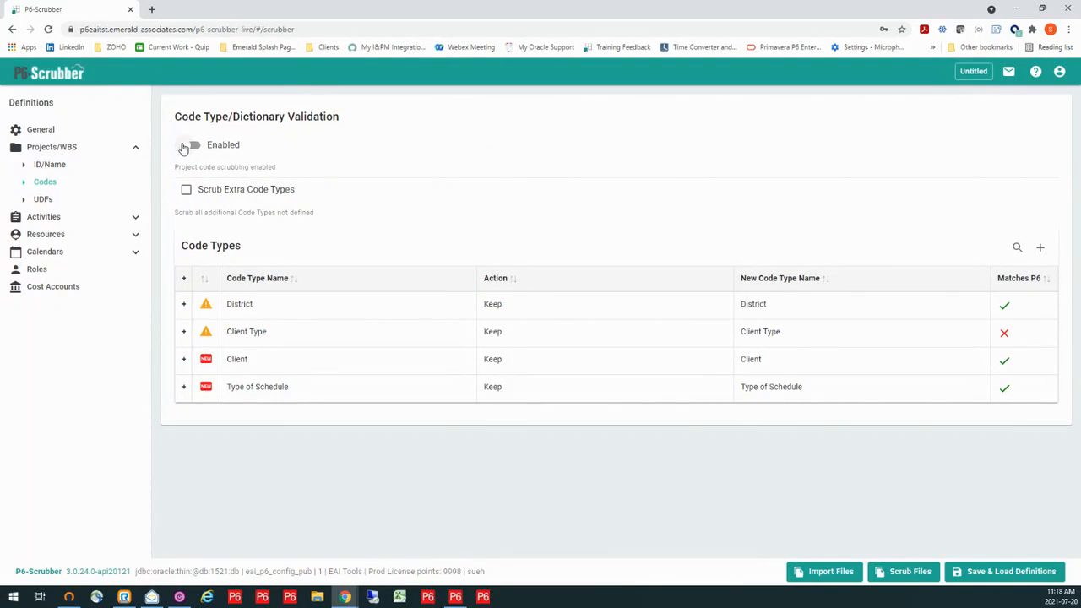
pyautogui.click(191, 146)
pyautogui.moveTo(319, 372)
pyautogui.click(187, 192)
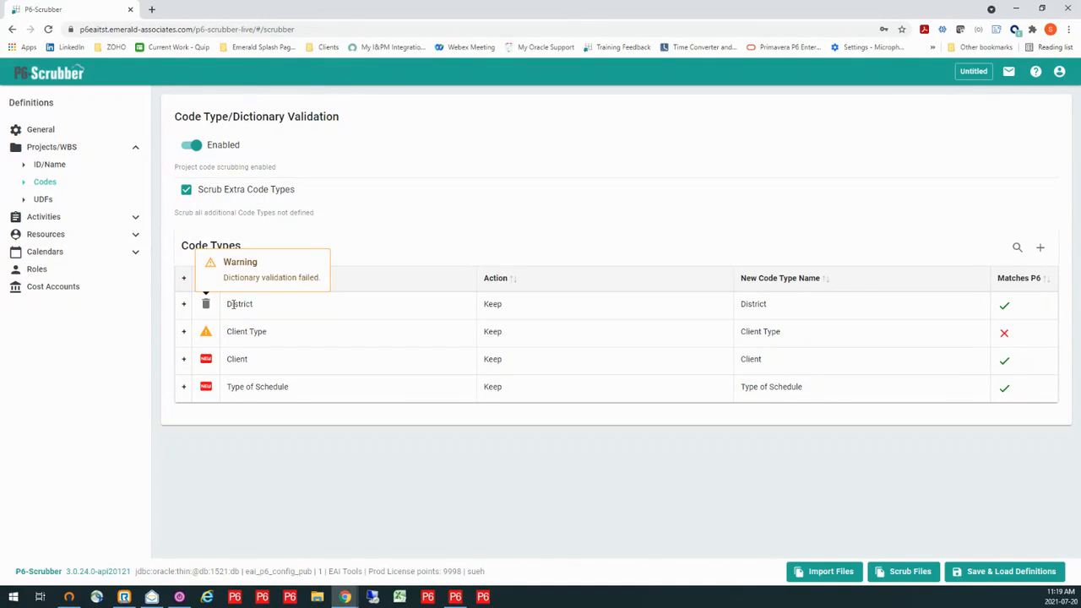
# - Map the Dist 5 value in the District code type's dictionary to the P6 value D5
pyautogui.click(184, 304)
pyautogui.moveTo(209, 448)
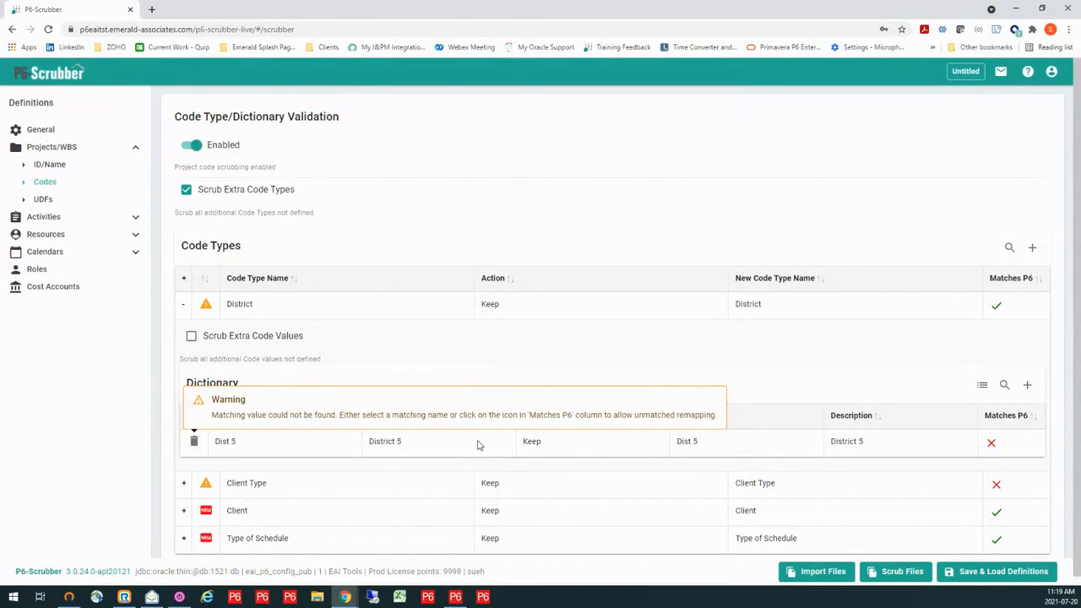
pyautogui.click(708, 441)
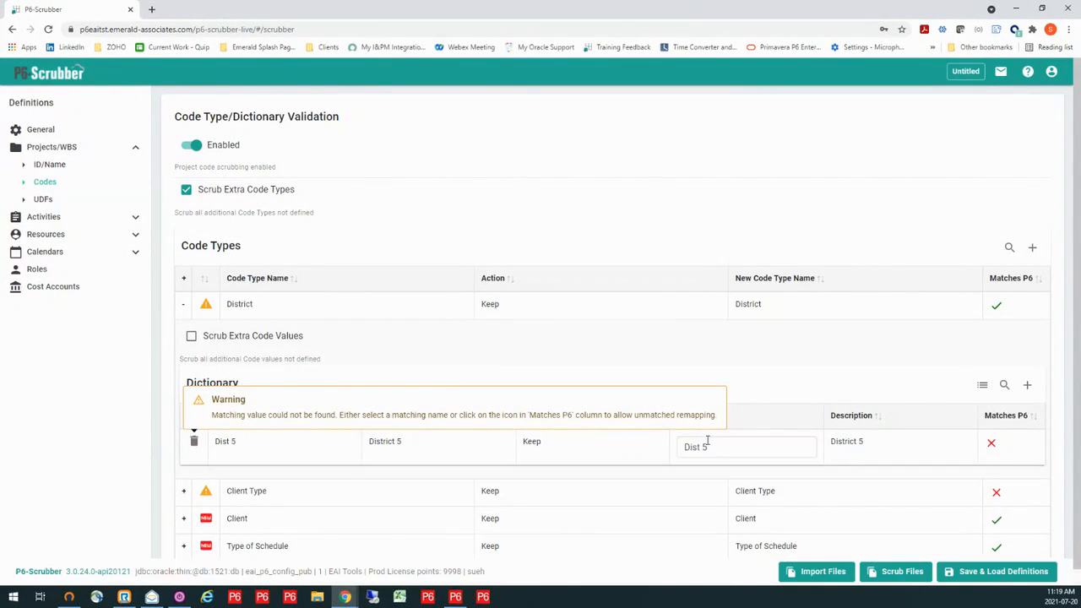
pyautogui.moveTo(723, 448); pyautogui.dragTo(685, 447)
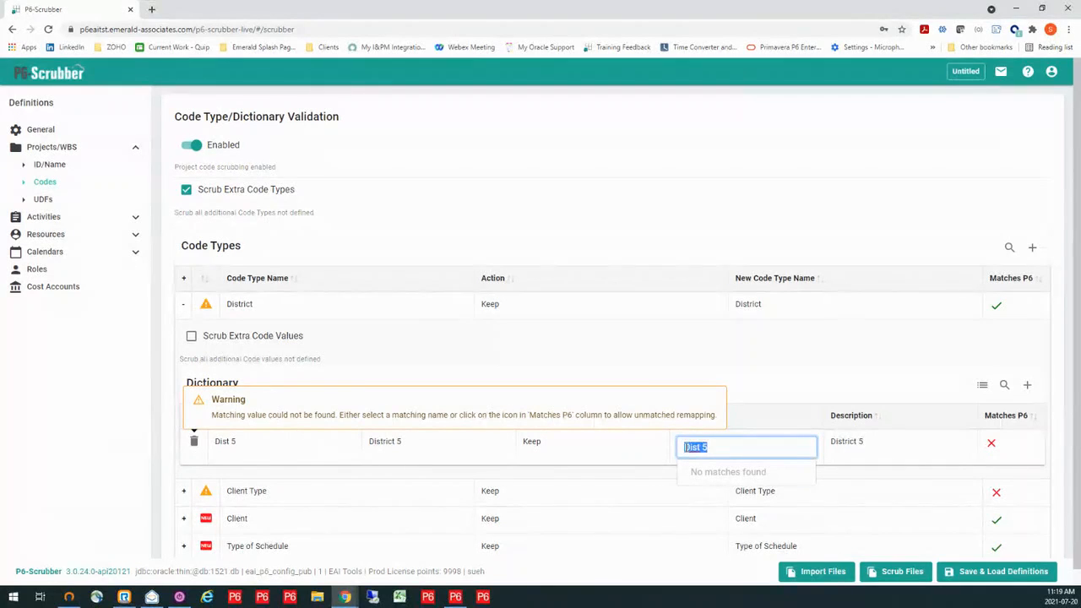
pyautogui.press('BackSpace')
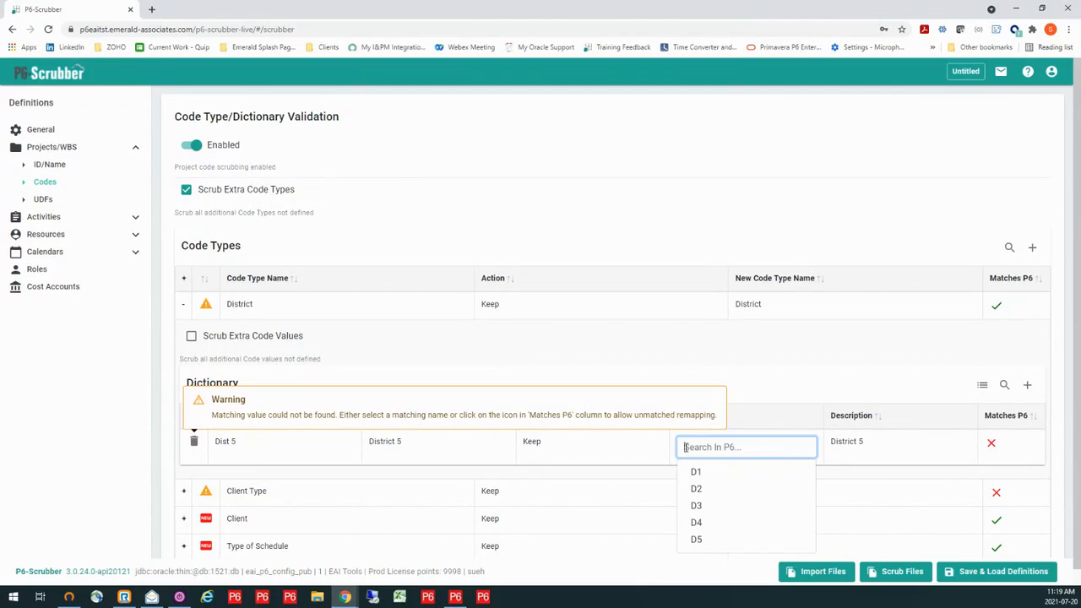
pyautogui.click(697, 541)
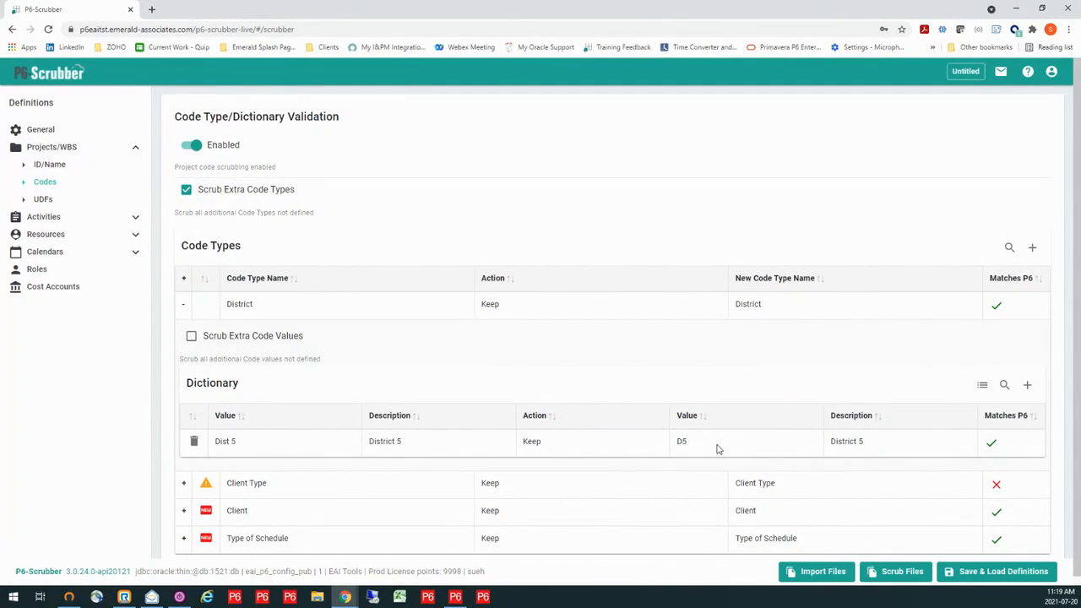
pyautogui.click(183, 308)
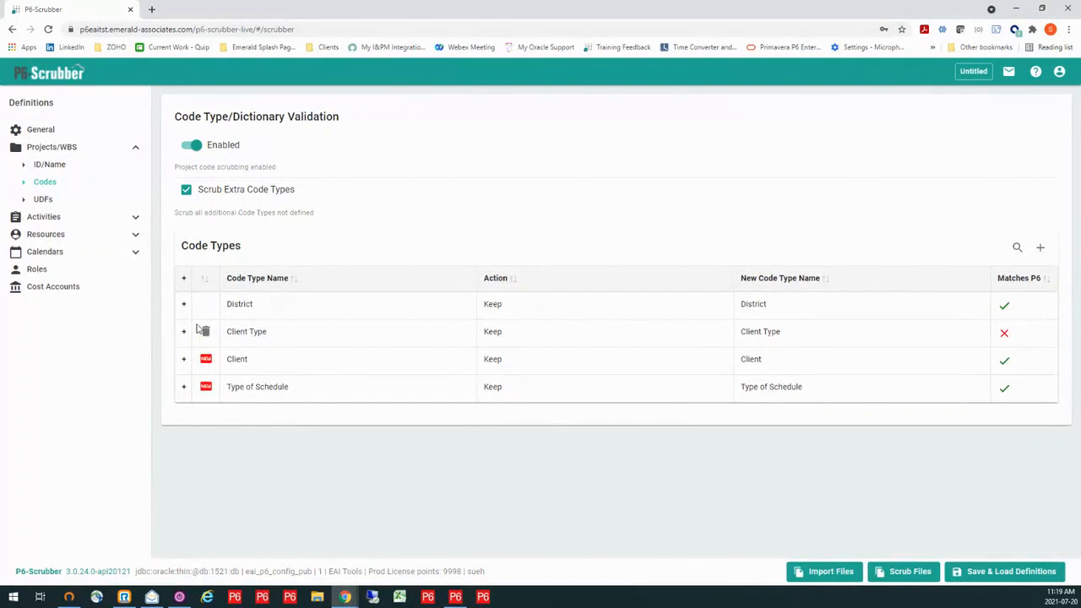
# - Acknowledge the unmatched P6 remapping for the Client Type code type and withdraw that acknowledgement
pyautogui.moveTo(202, 332)
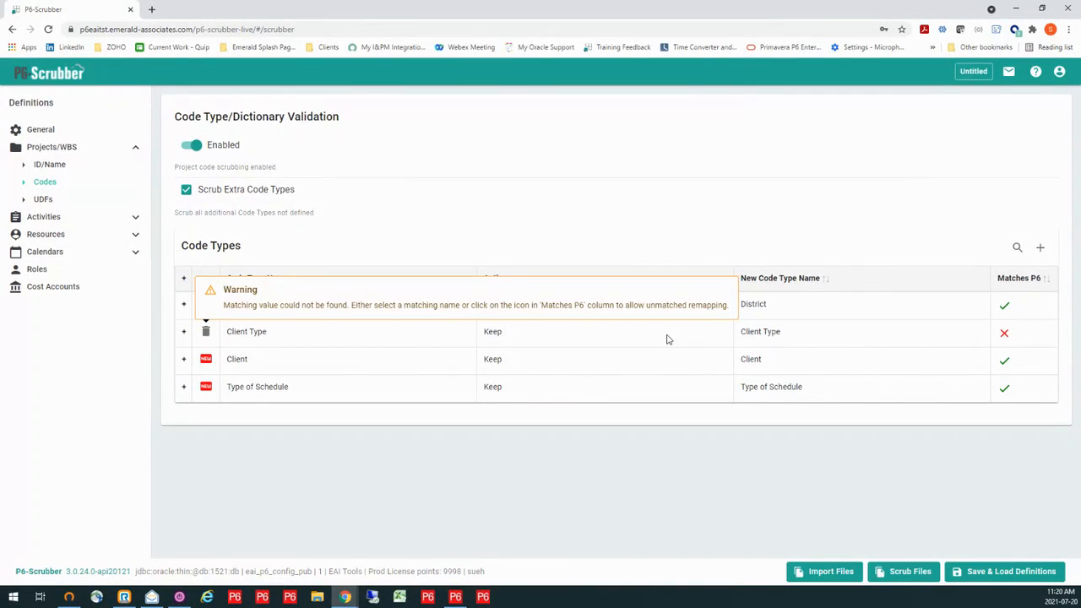
pyautogui.click(1006, 336)
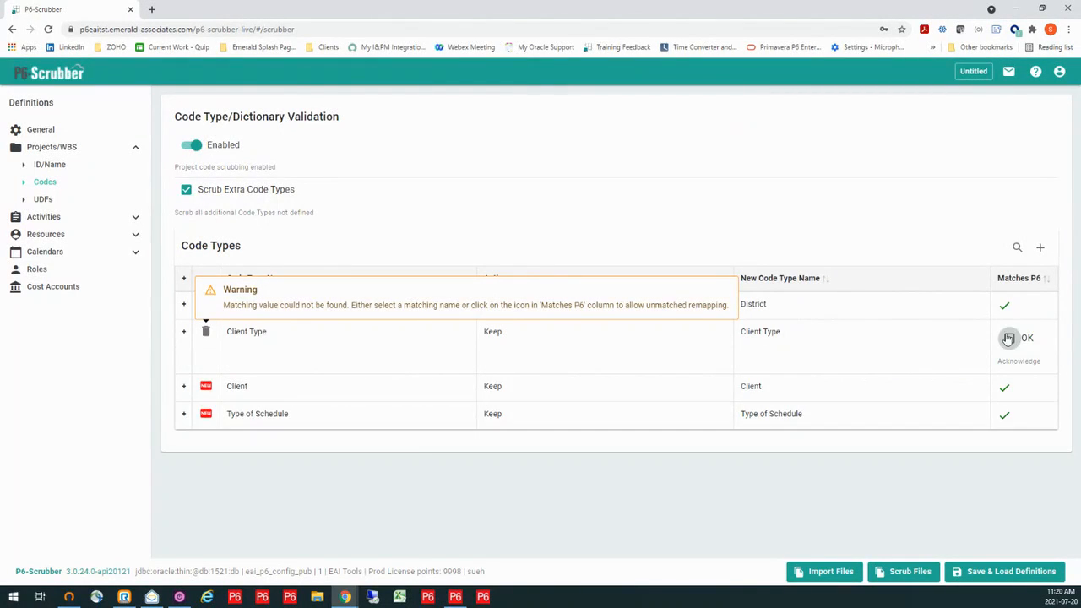
pyautogui.click(1010, 339)
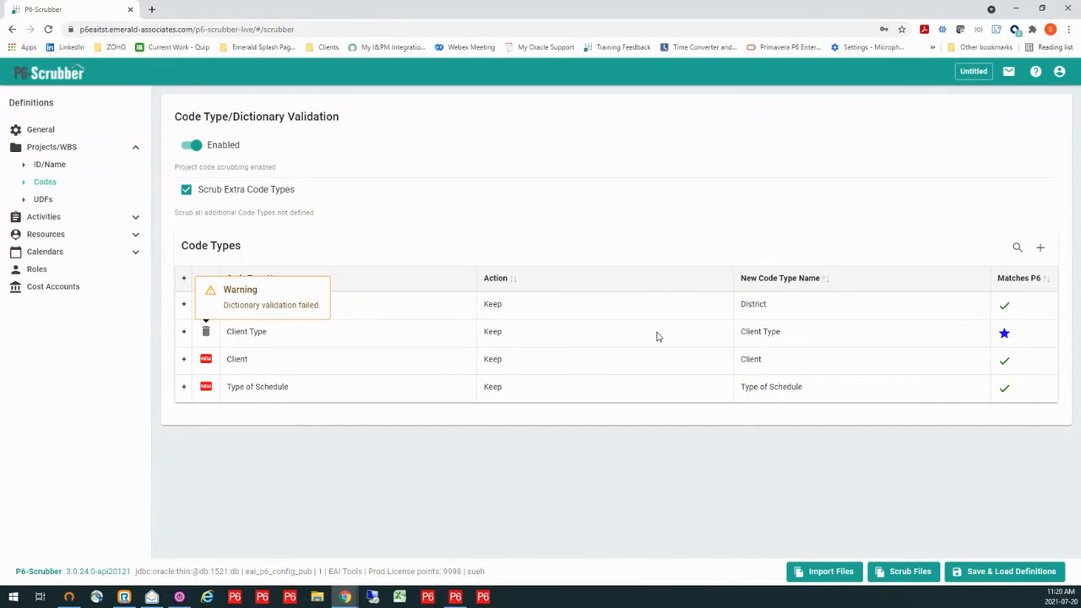
pyautogui.click(1005, 333)
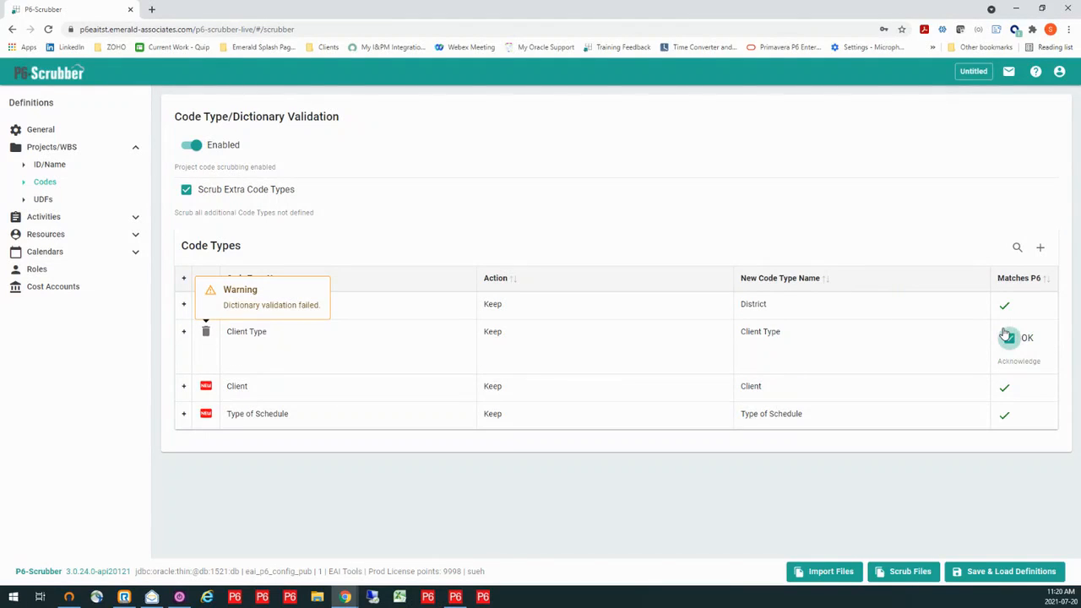
pyautogui.click(1010, 338)
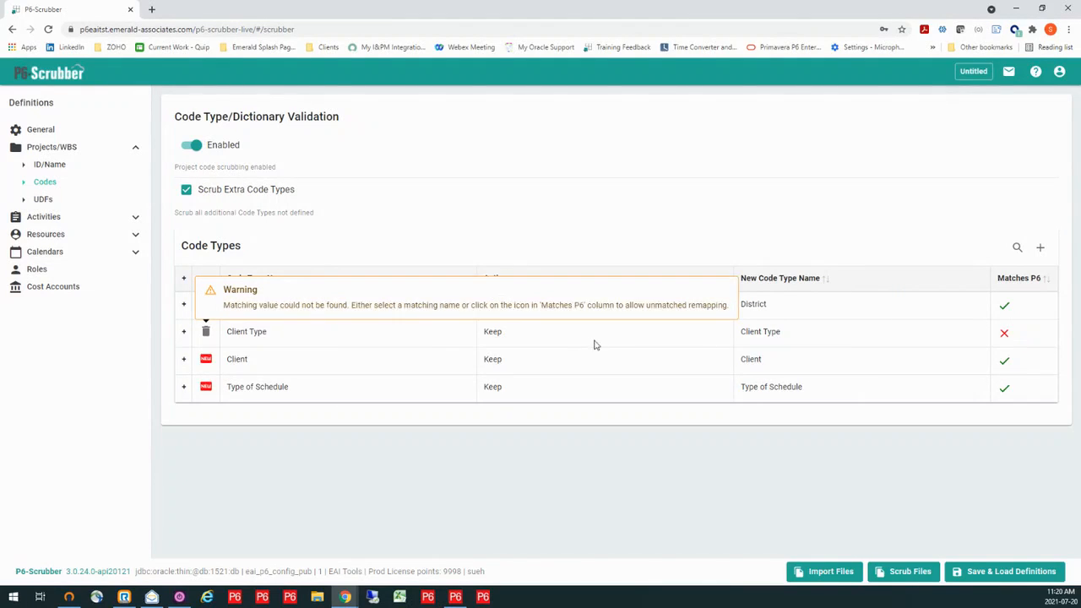
# - Set the action for the Client Type project code type to Scrub
pyautogui.click(555, 336)
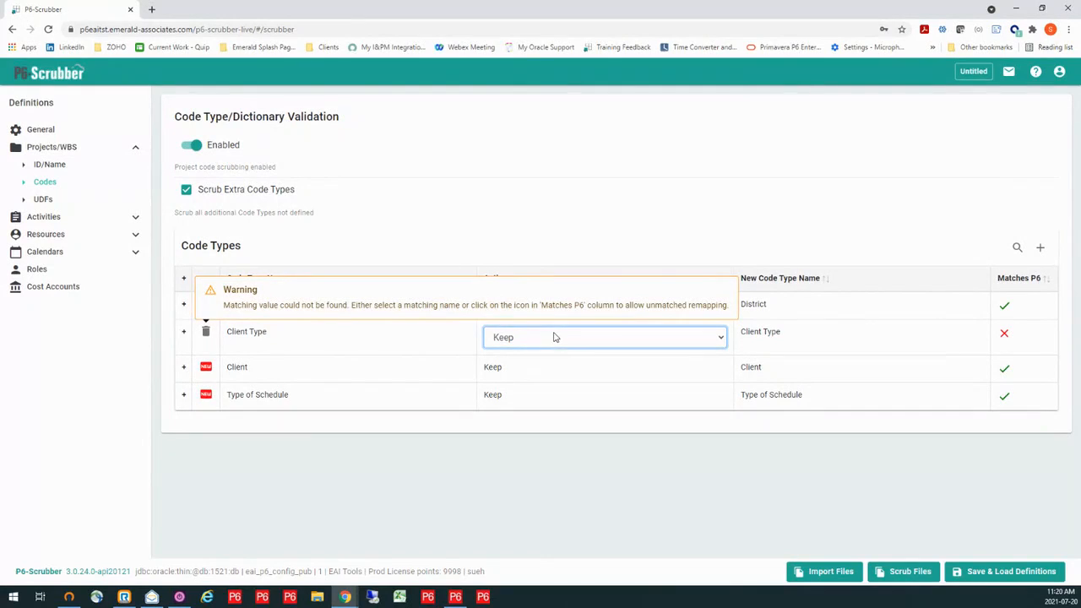
pyautogui.click(555, 337)
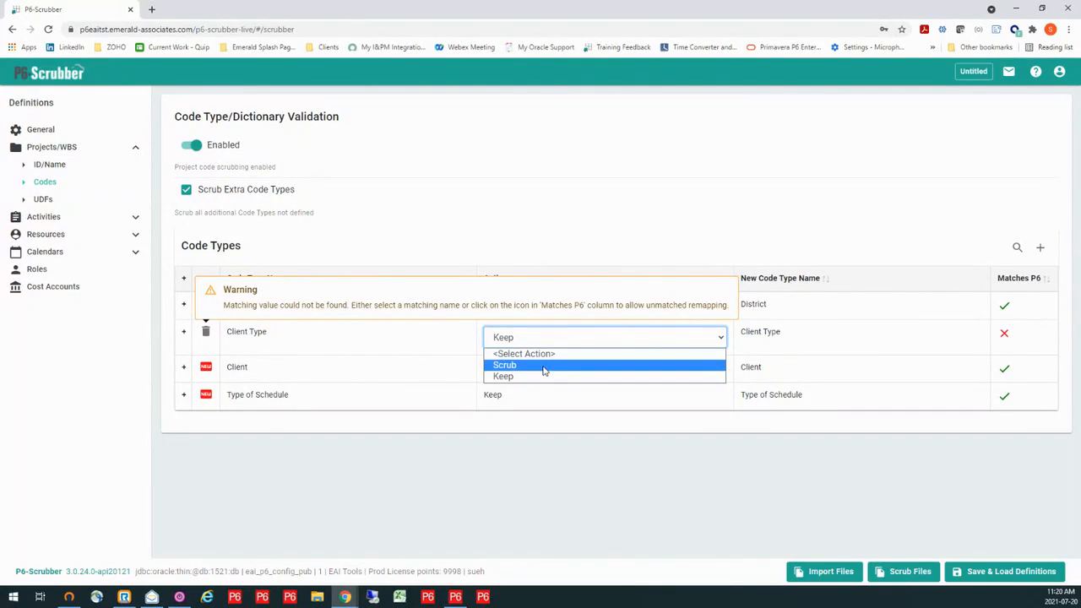
pyautogui.click(545, 366)
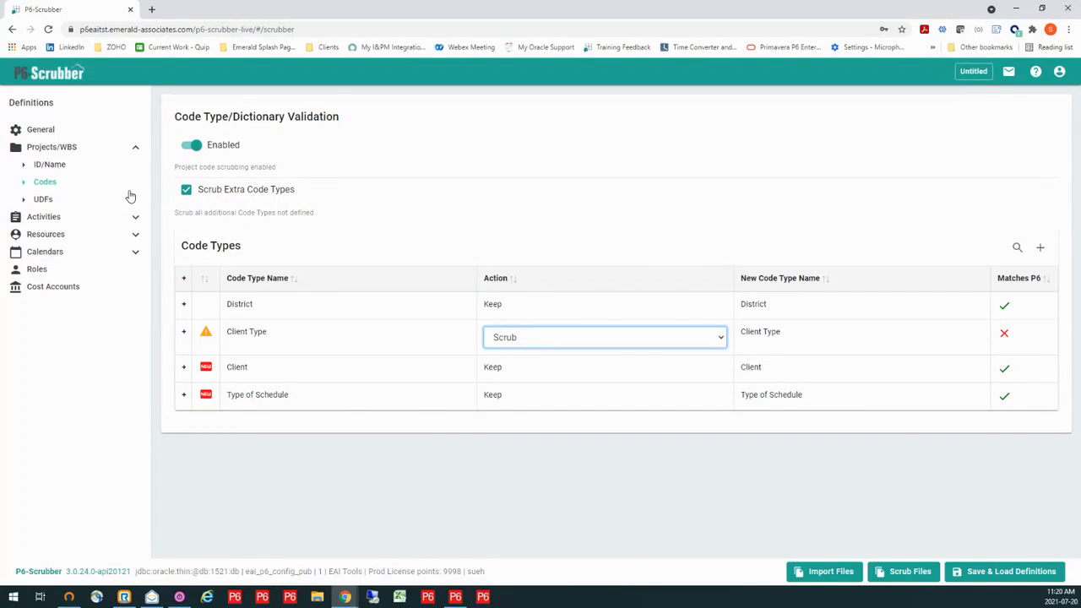
# - Enable UDF types validation for Projects/WBS and scrub extra UDFs in the WBS subject area
pyautogui.click(39, 202)
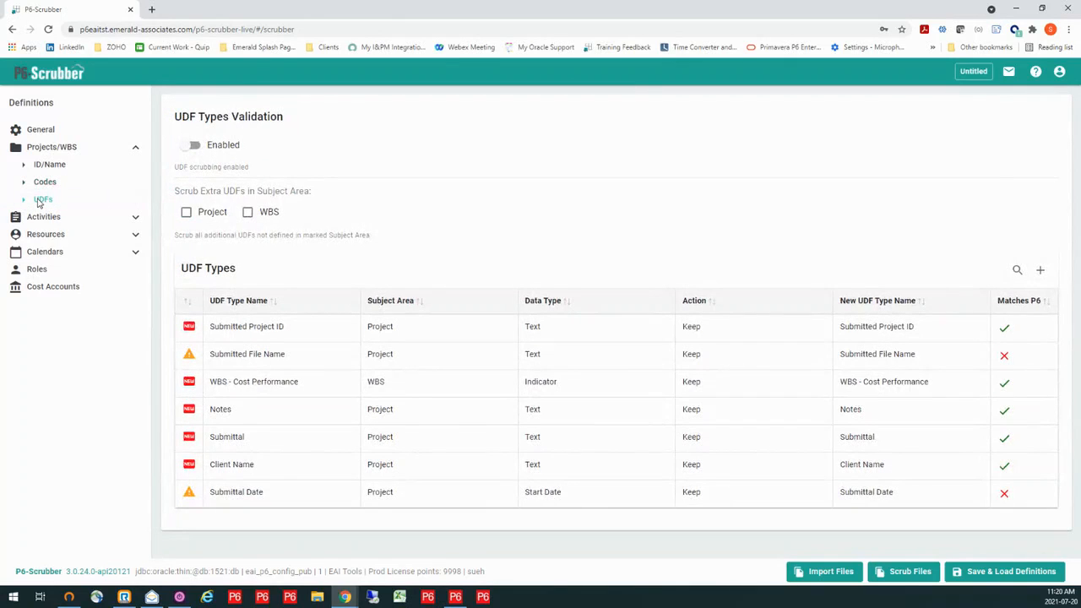
pyautogui.click(185, 149)
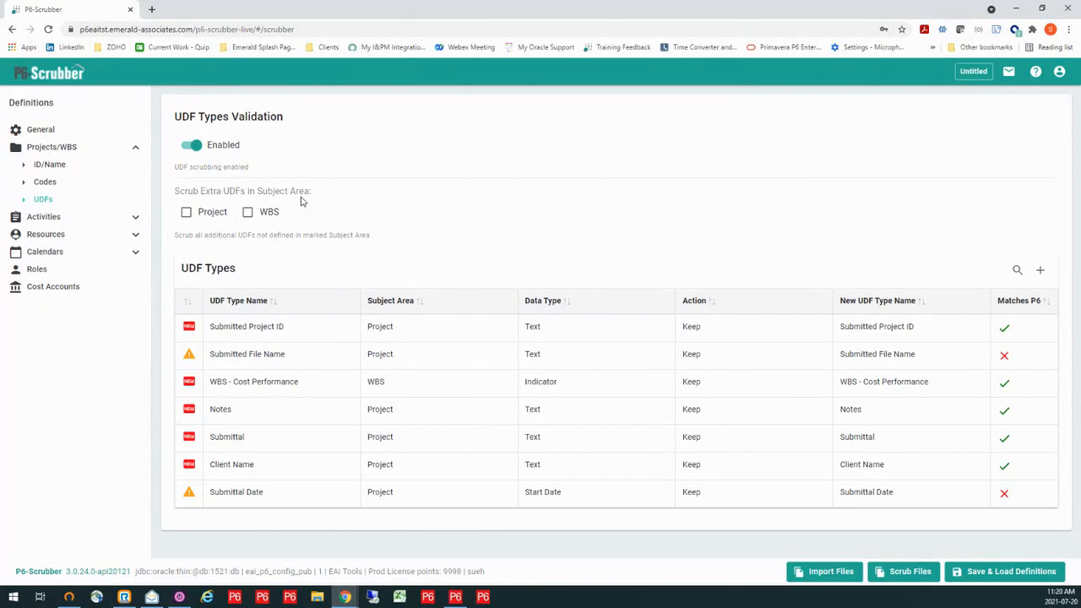
pyautogui.click(247, 213)
# - Set the action to Scrub for the WBS - Cost Performance and Submitted File Name UDF types
pyautogui.click(718, 386)
pyautogui.click(717, 387)
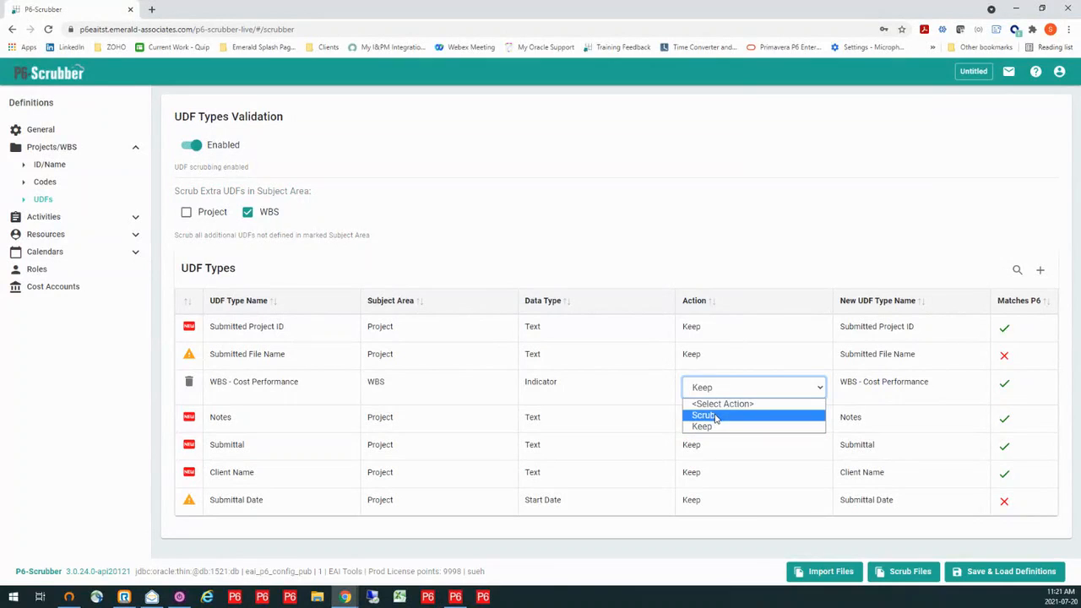
pyautogui.click(715, 416)
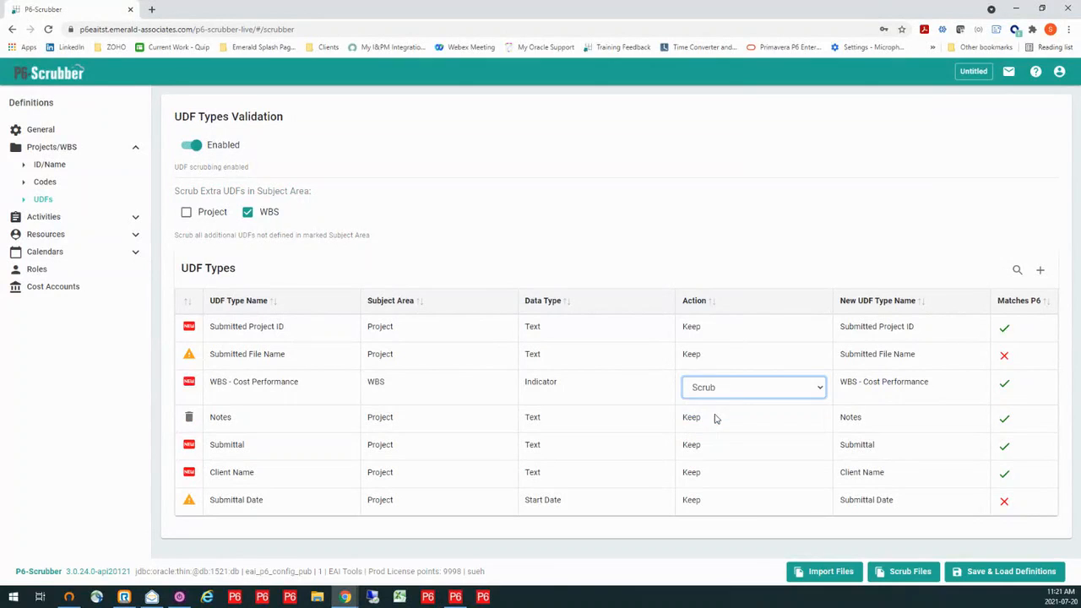
pyautogui.click(716, 358)
pyautogui.click(715, 360)
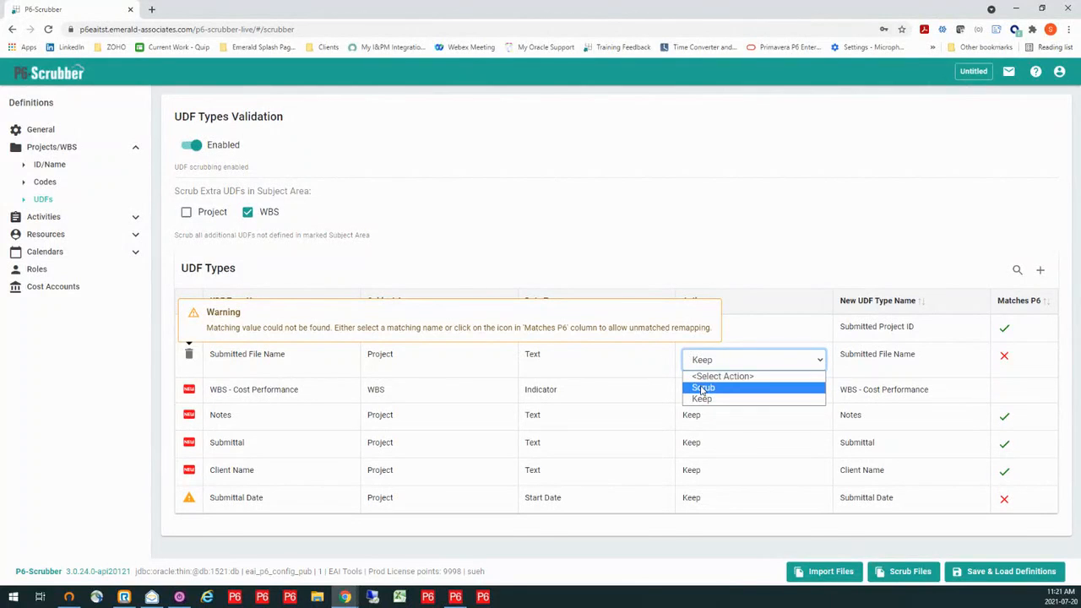
pyautogui.click(702, 388)
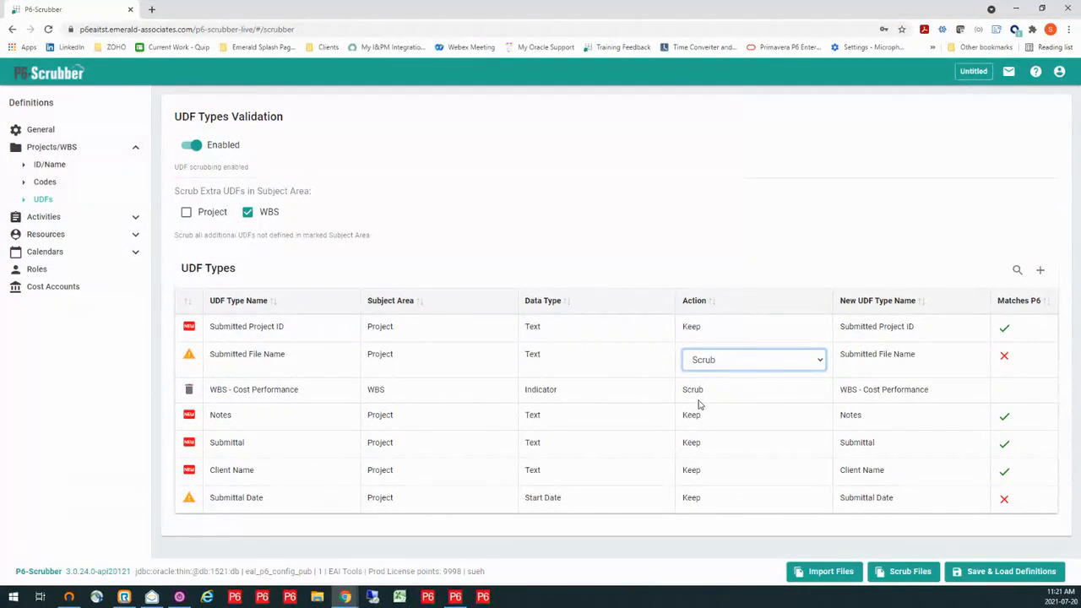
# - Map the Submittal Date UDF type to the matching P6 UDF type Submitted Date
pyautogui.click(726, 501)
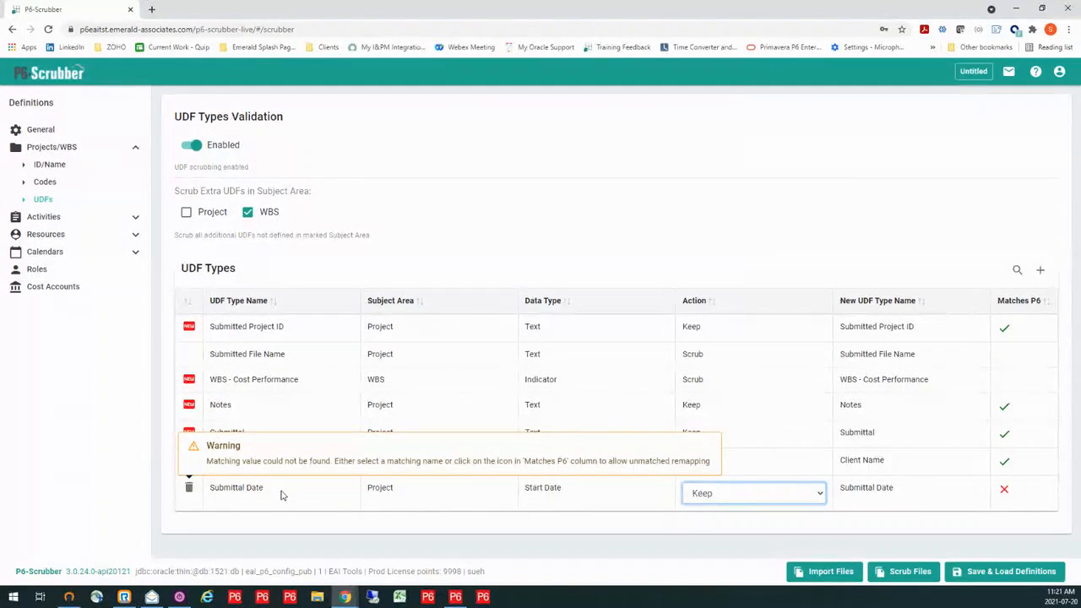
pyautogui.click(904, 492)
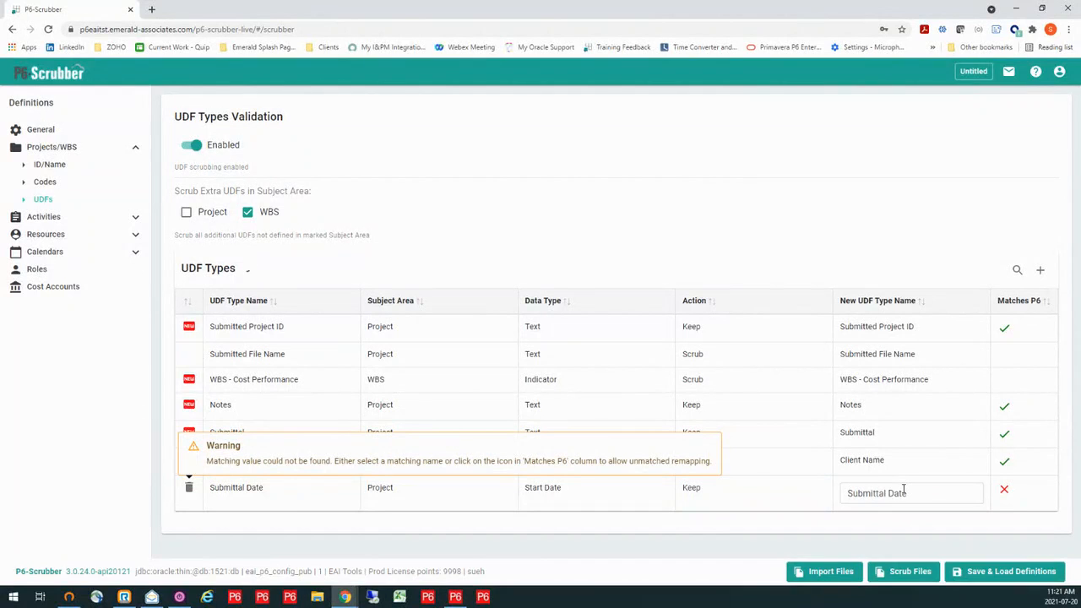
pyautogui.moveTo(904, 493); pyautogui.dragTo(847, 494)
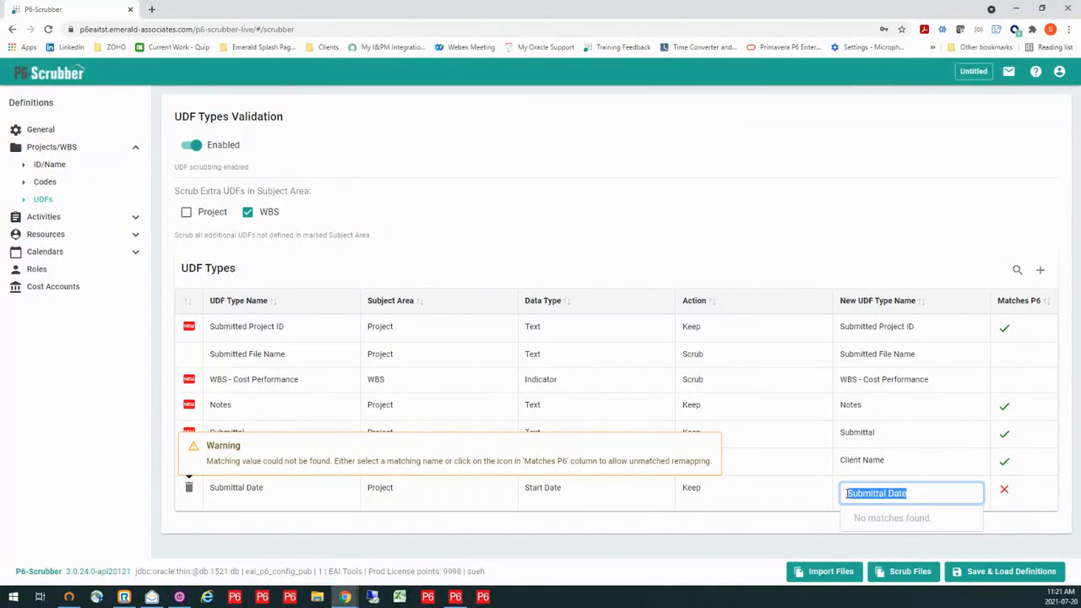
pyautogui.write('sub')
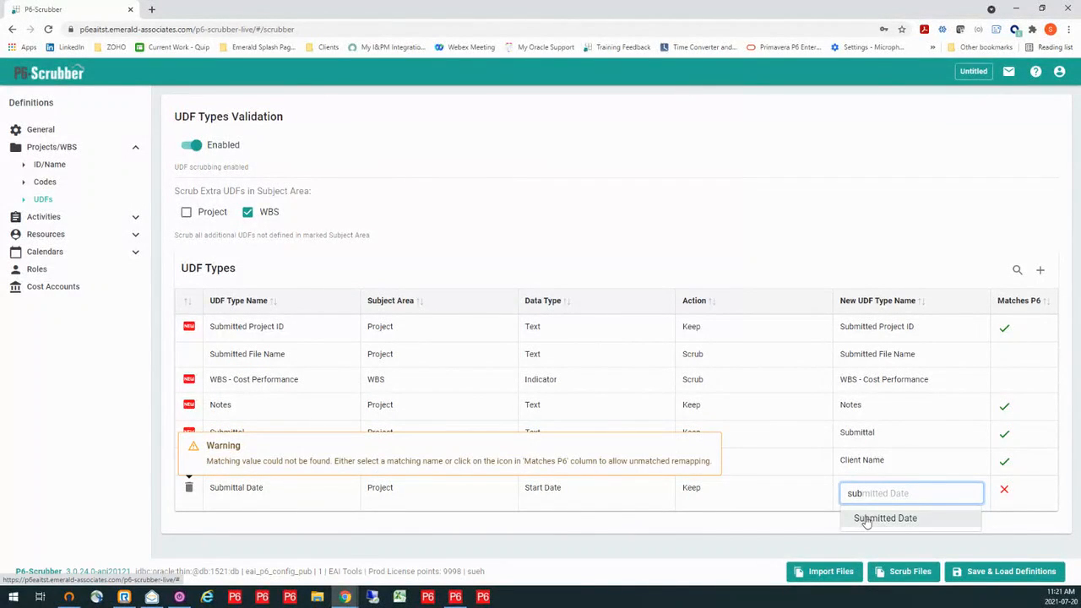
pyautogui.click(866, 519)
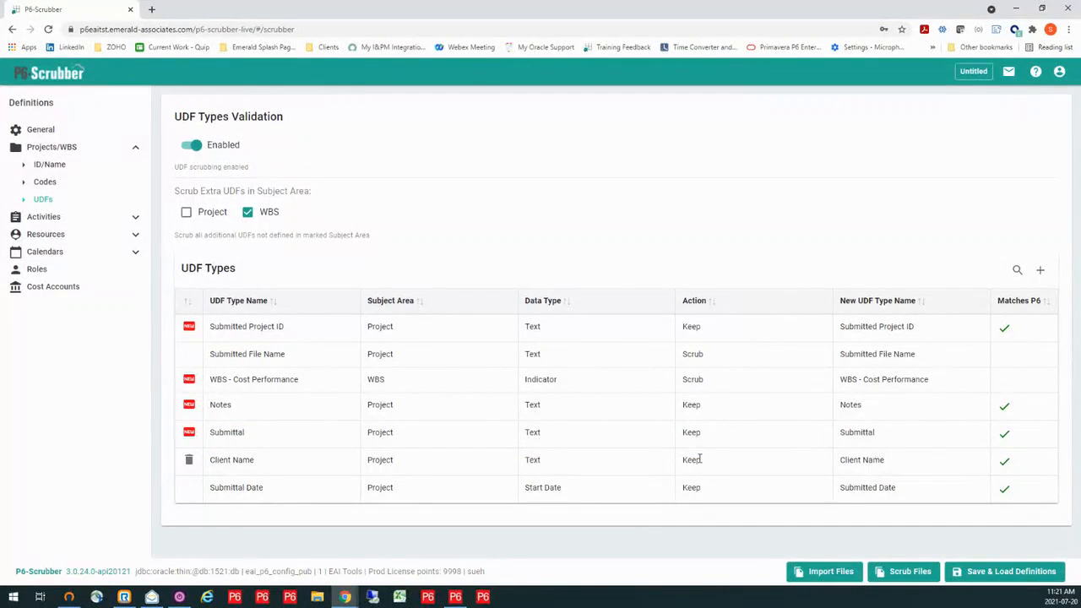
# - Enable remapping for resources in the definition
pyautogui.click(135, 218)
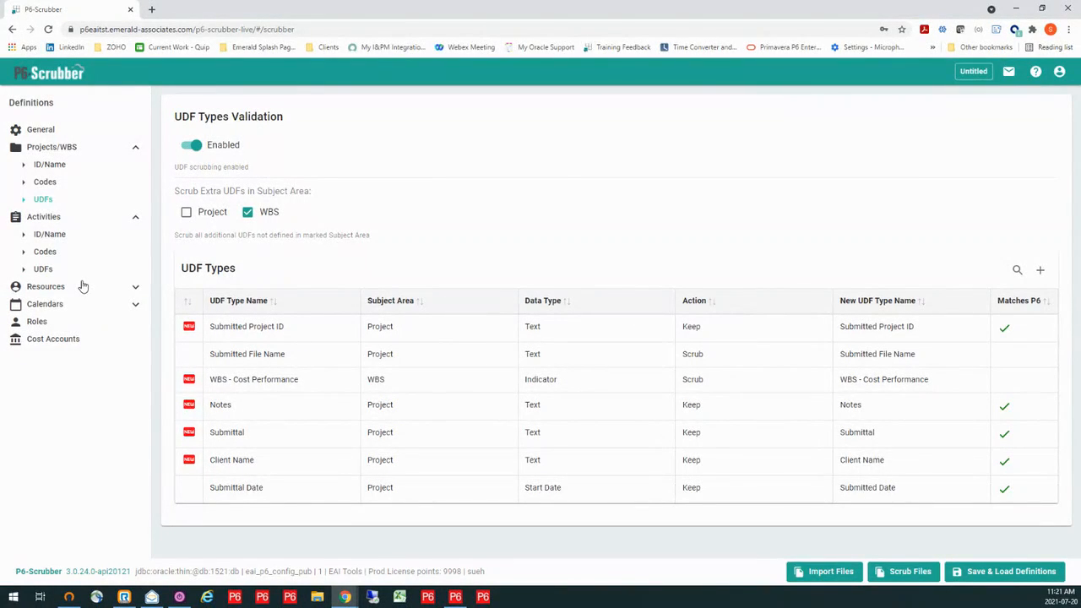
pyautogui.click(135, 290)
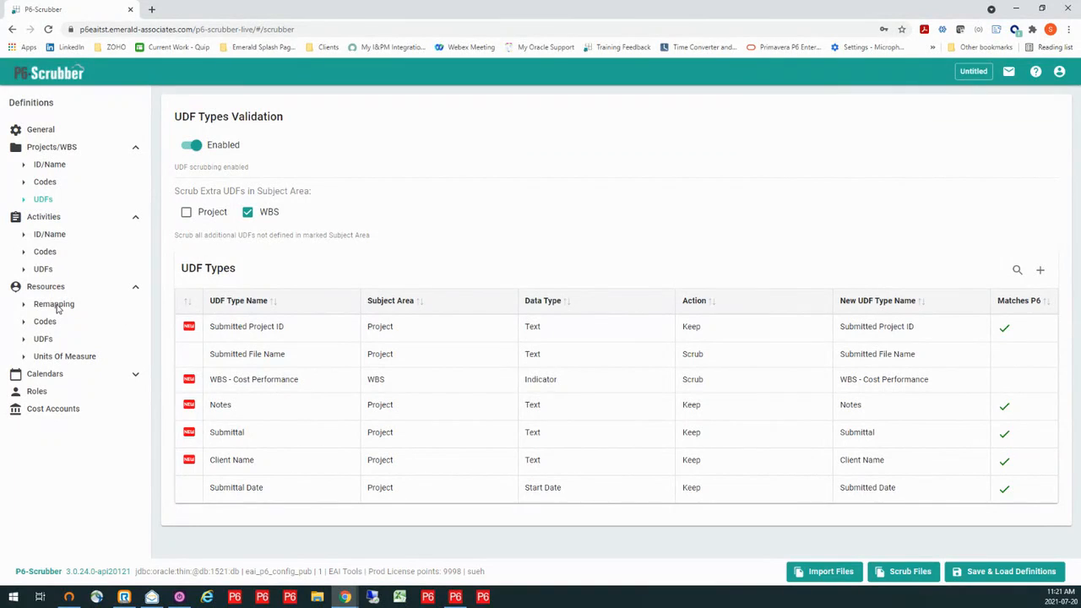
pyautogui.click(55, 305)
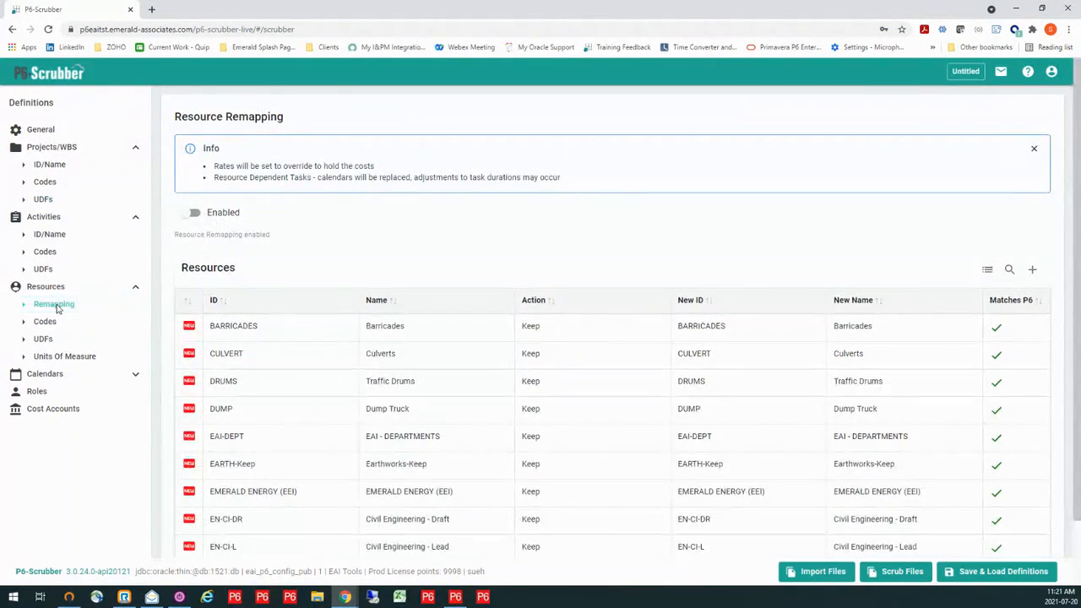
pyautogui.click(185, 215)
# - Remap resource EN-CI-DR to the P6 resource with new ID ENG-CI and new name Civil Engineering
pyautogui.scroll(-1, 591, 311)
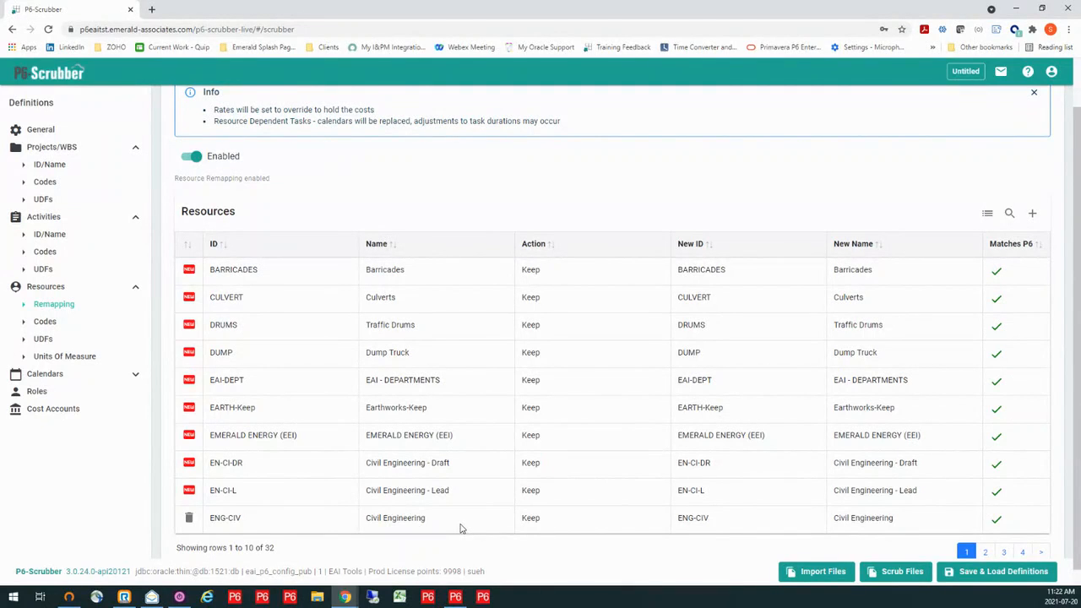
pyautogui.doubleClick(716, 467)
pyautogui.moveTo(716, 468); pyautogui.dragTo(676, 471)
pyautogui.click(724, 468)
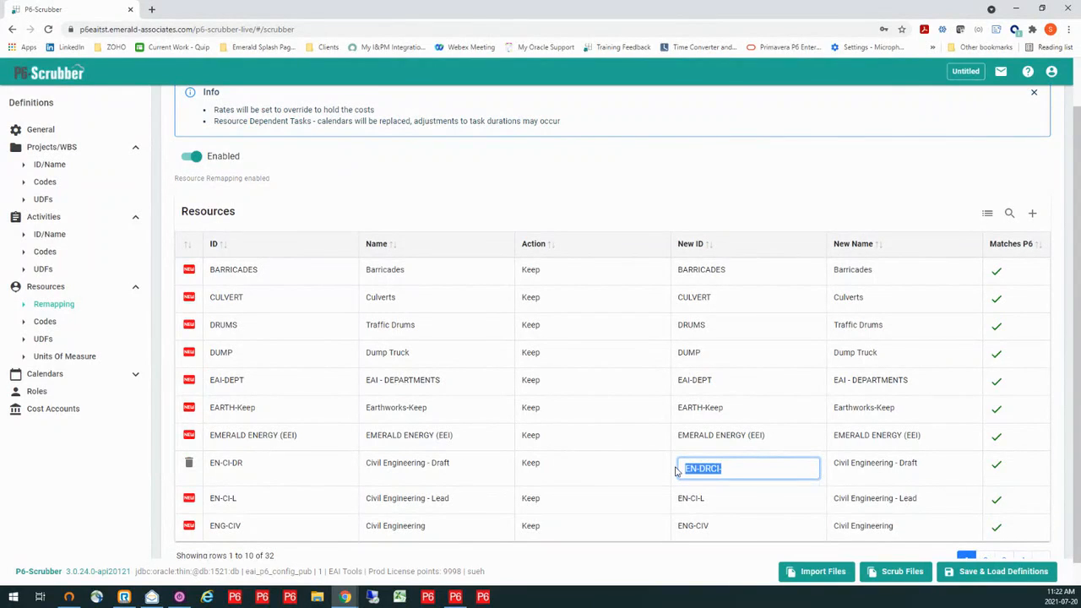
pyautogui.write('eng')
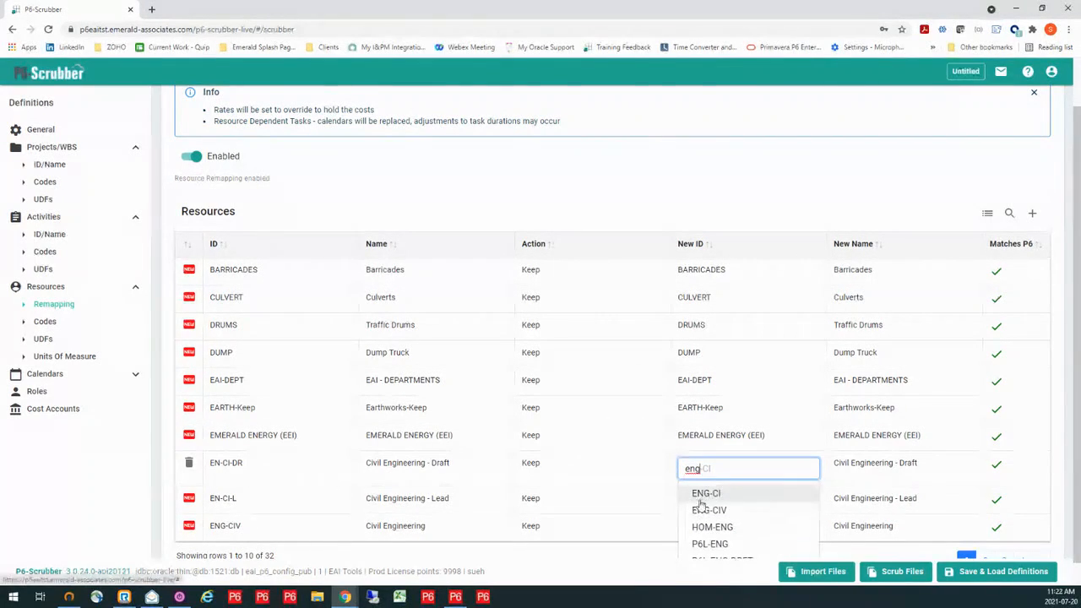
pyautogui.click(706, 496)
pyautogui.click(857, 464)
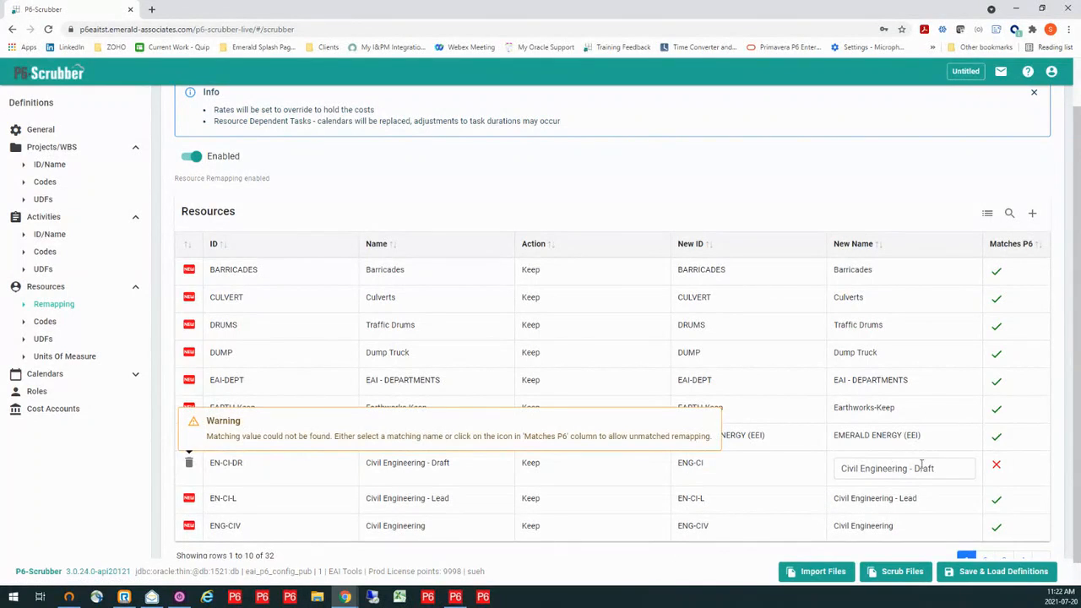
pyautogui.hotkey('ctrl', 'a')
pyautogui.press('BackSpace')
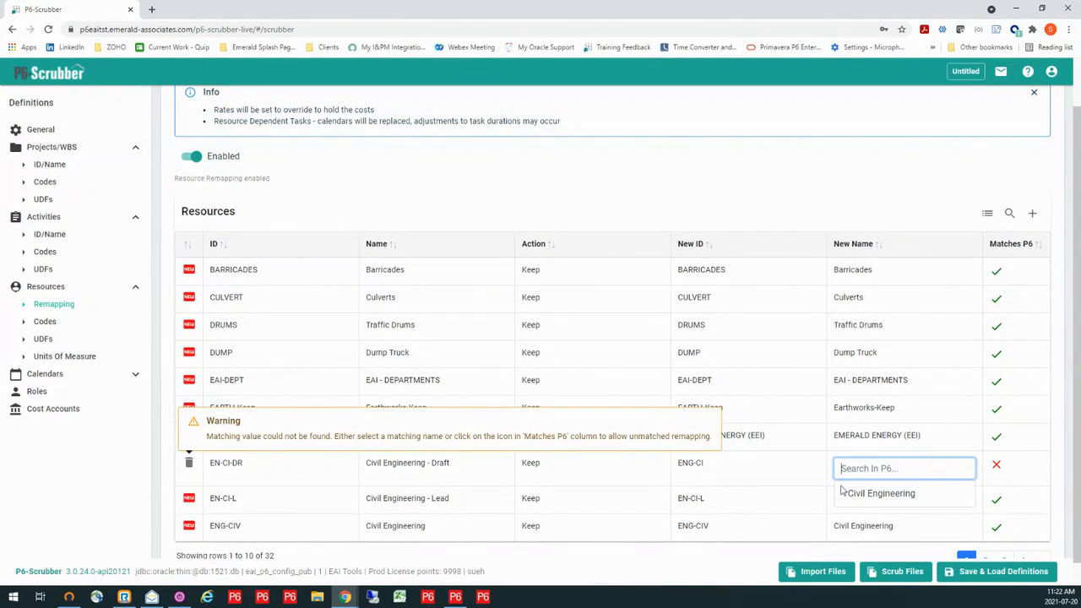
pyautogui.click(881, 495)
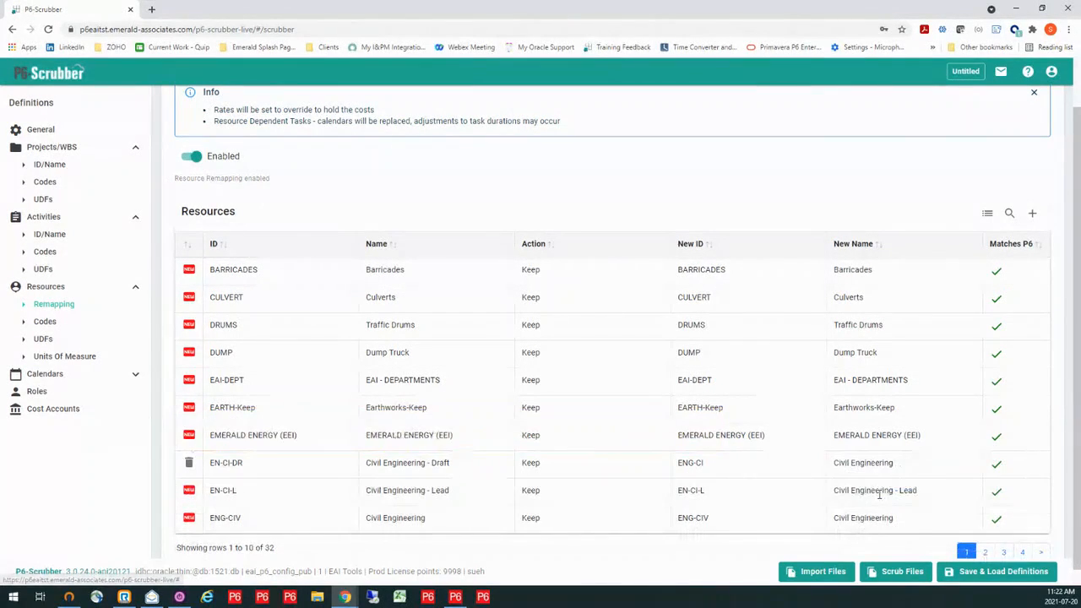
# - Remap resource EN-CI-L to the P6 resource with new ID ENG-CI and new name Civil Engineering
pyautogui.click(740, 494)
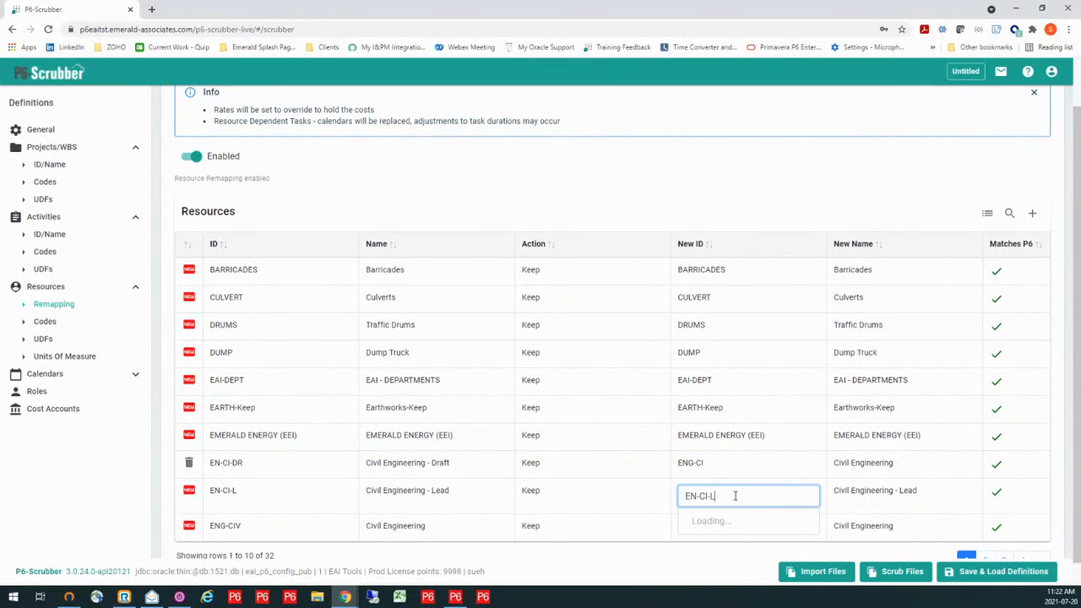
pyautogui.hotkey('ctrl', 'a')
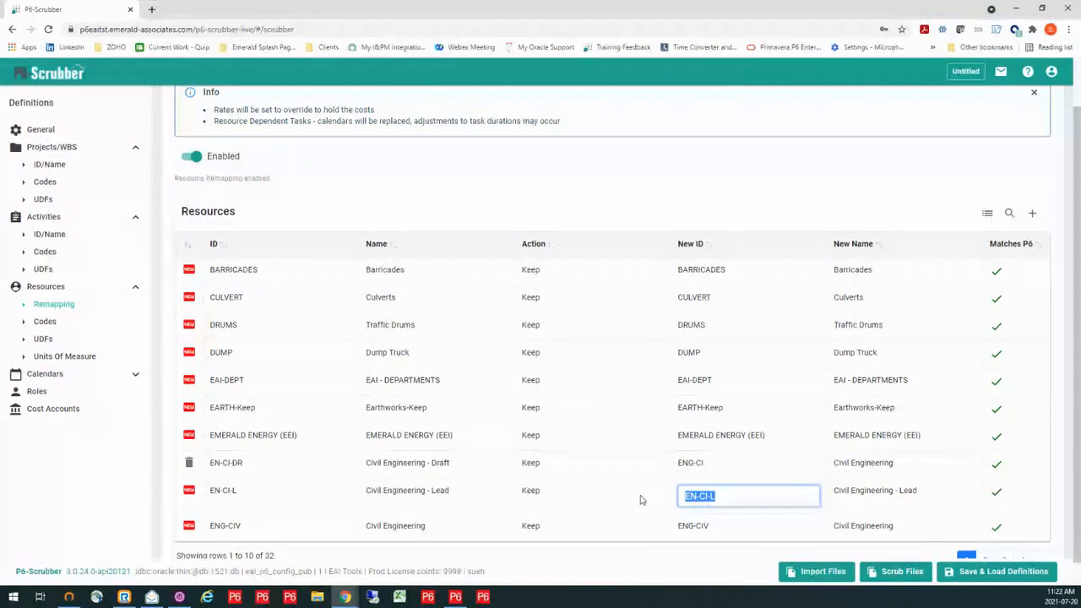
pyautogui.write('eng')
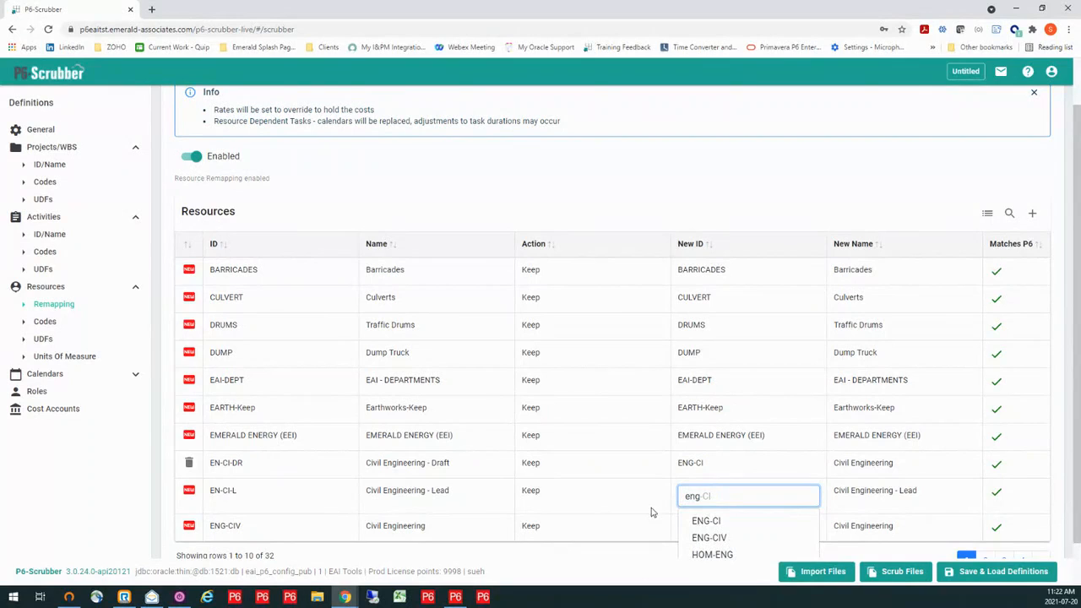
pyautogui.click(699, 522)
pyautogui.click(855, 504)
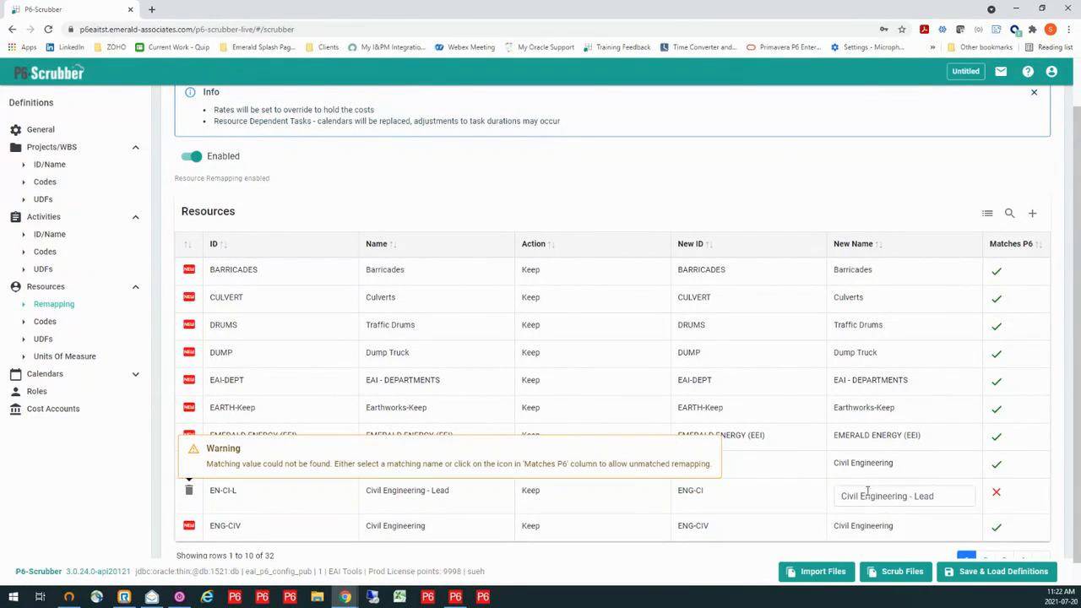
pyautogui.moveTo(942, 497); pyautogui.dragTo(825, 502)
pyautogui.press('BackSpace')
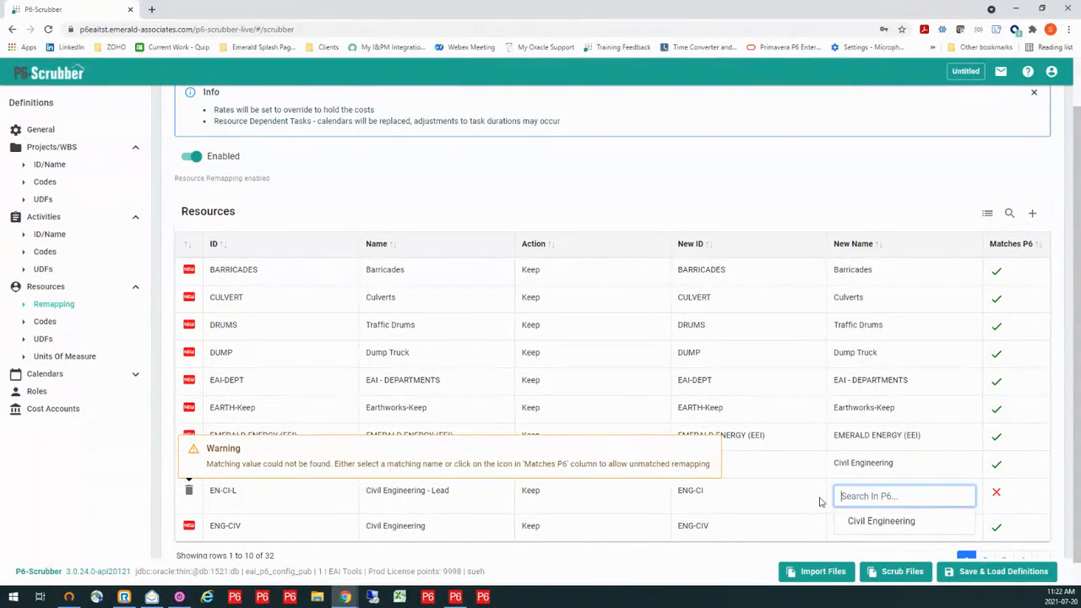
pyautogui.write('c')
pyautogui.click(863, 522)
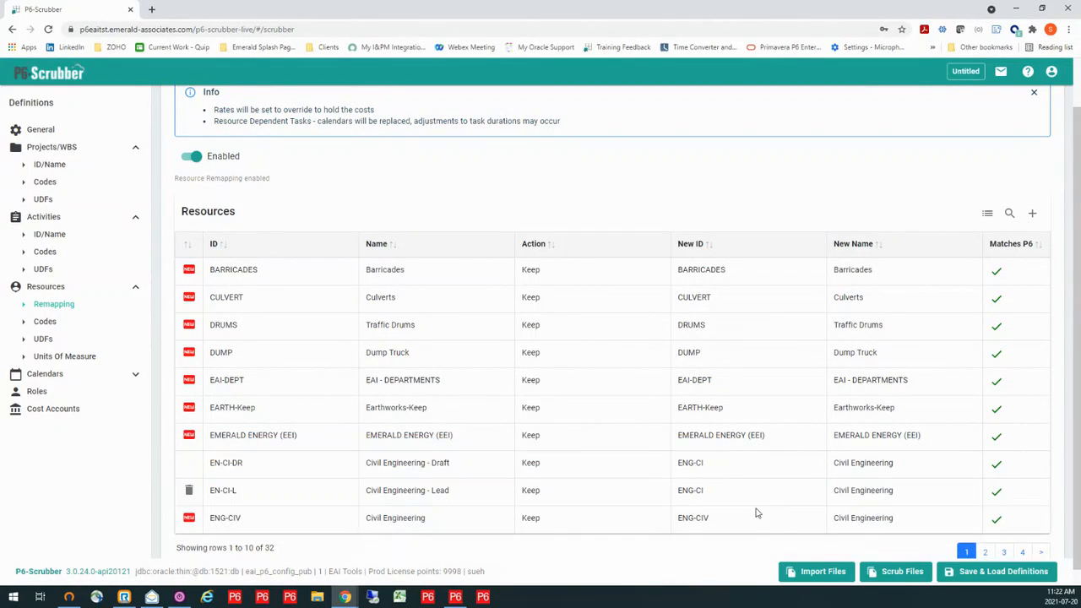
# - Set the new ID of resource ENG-CIV to the P6 resource ID ENG-CI
pyautogui.click(740, 523)
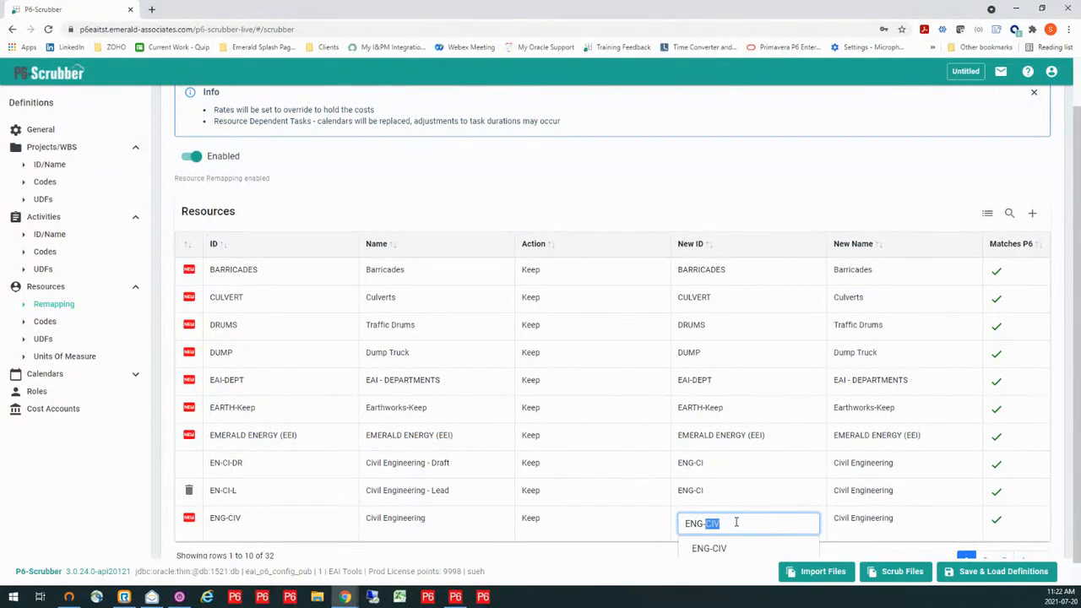
pyautogui.write('ci')
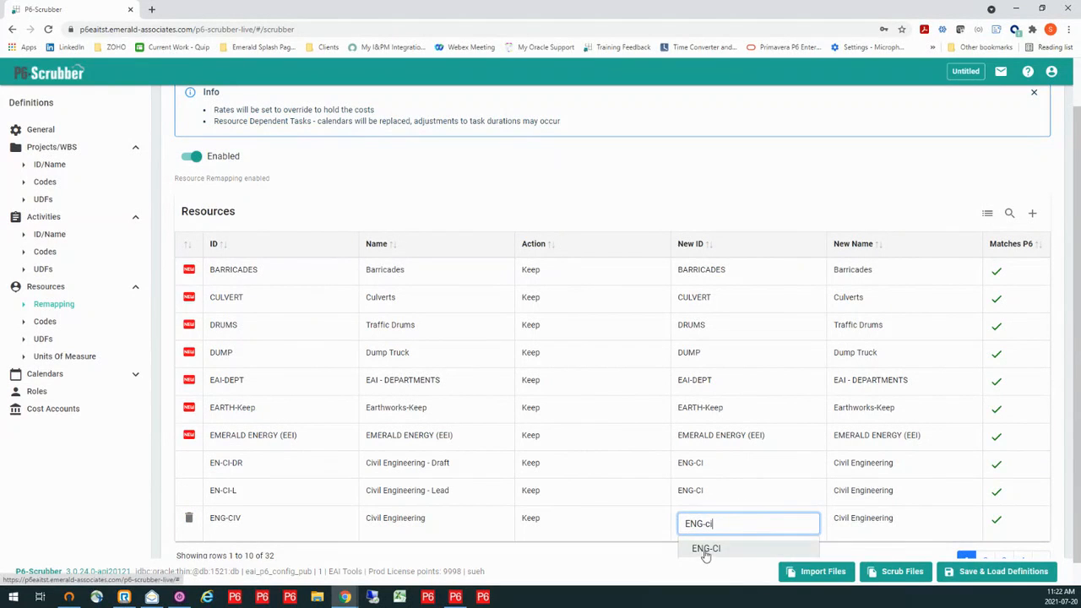
pyautogui.click(706, 549)
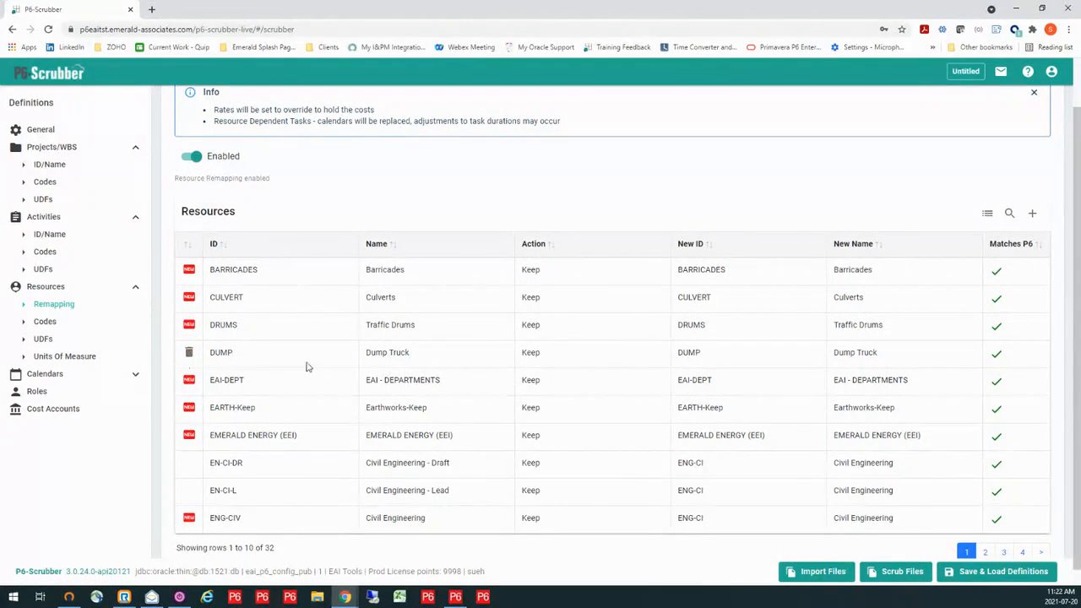
# - Enable units of measure remapping and map m3 to the P6 unit with new abbreviation M3 and new name Cubic Meters
pyautogui.click(57, 360)
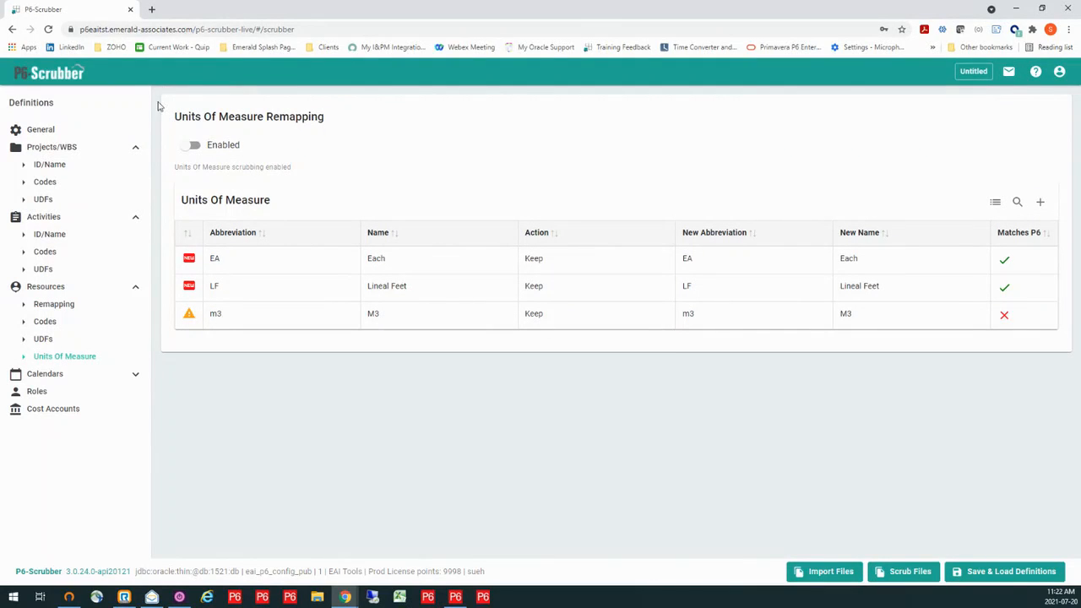
pyautogui.click(190, 148)
pyautogui.moveTo(300, 310)
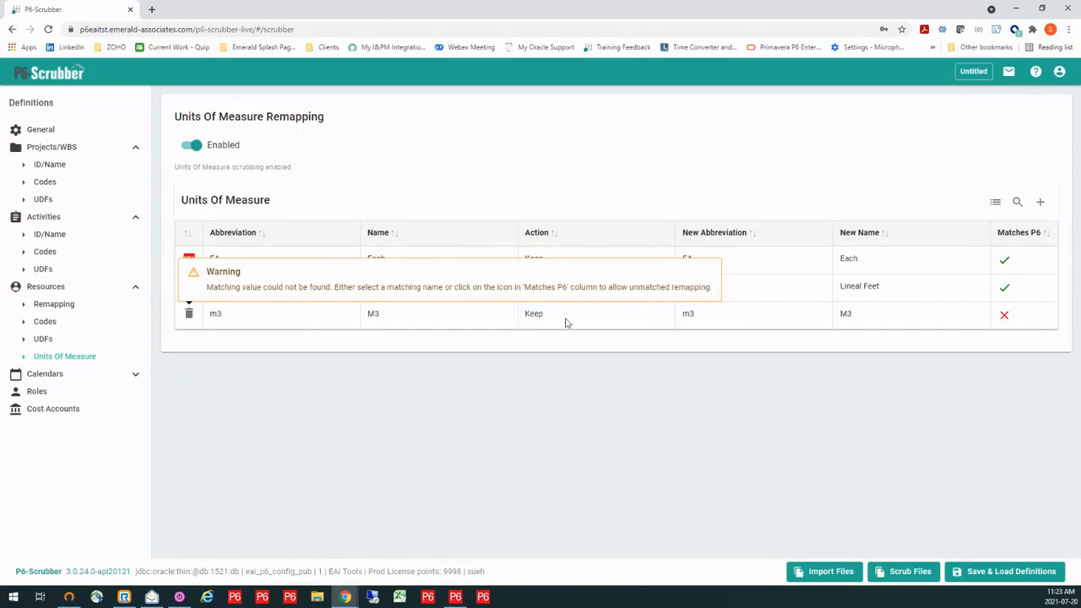
pyautogui.click(709, 319)
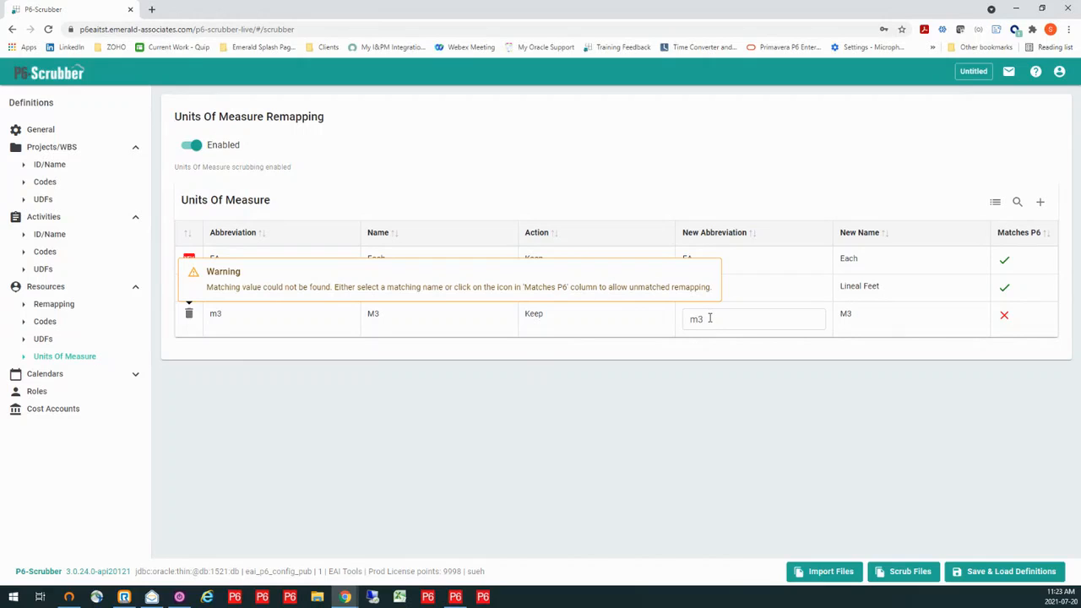
pyautogui.click(711, 319)
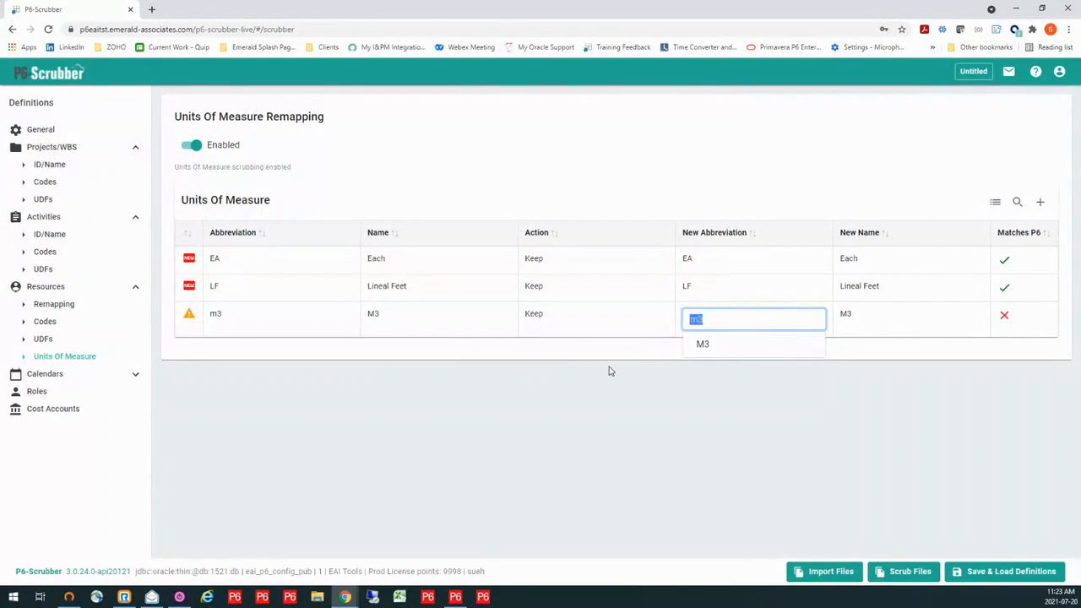
pyautogui.click(704, 346)
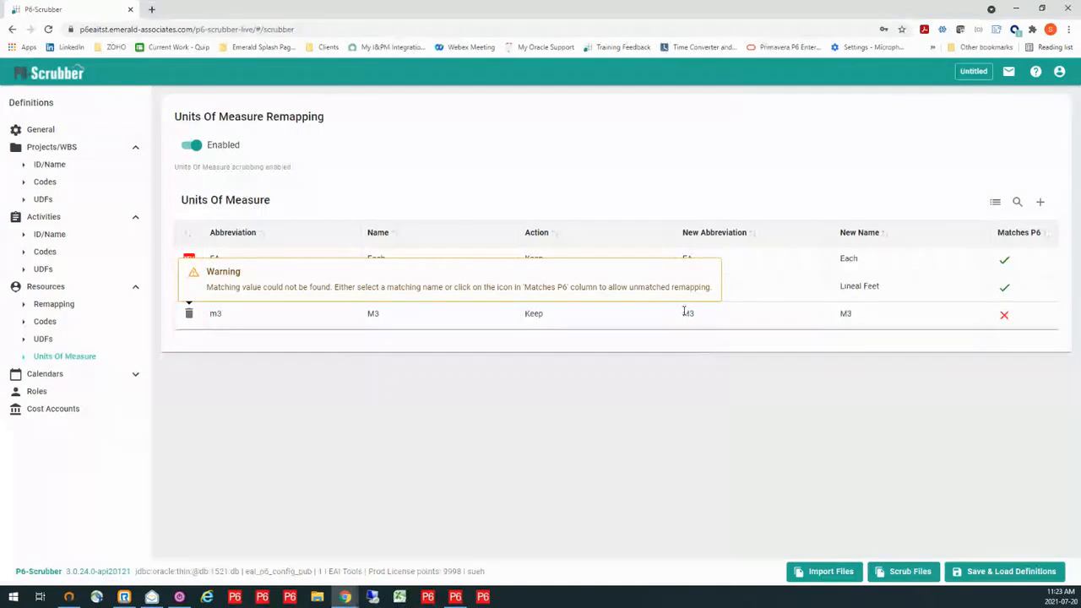
pyautogui.click(887, 319)
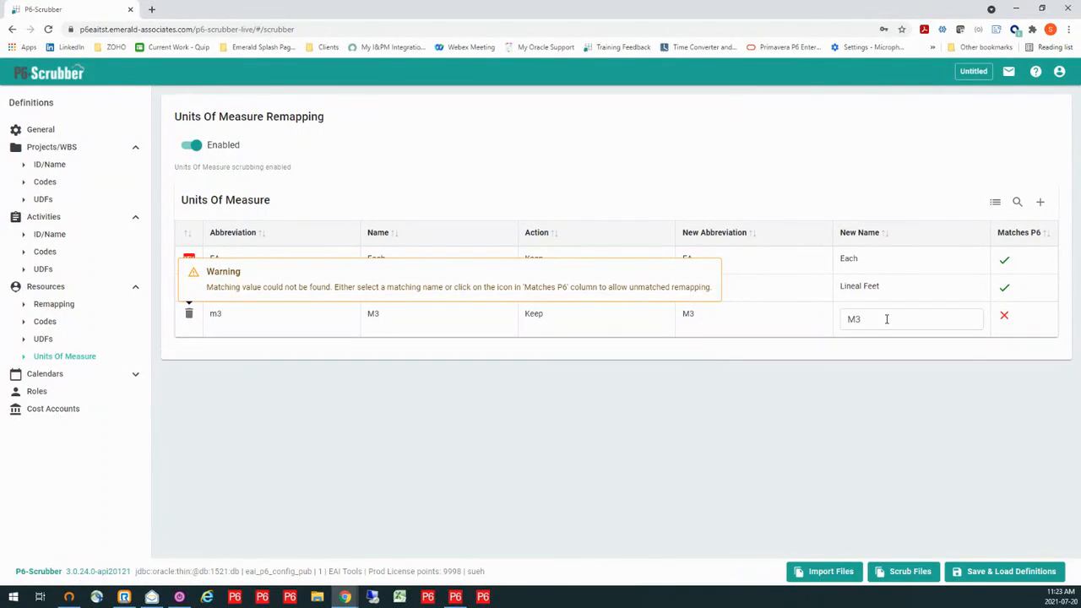
pyautogui.press('BackSpace')
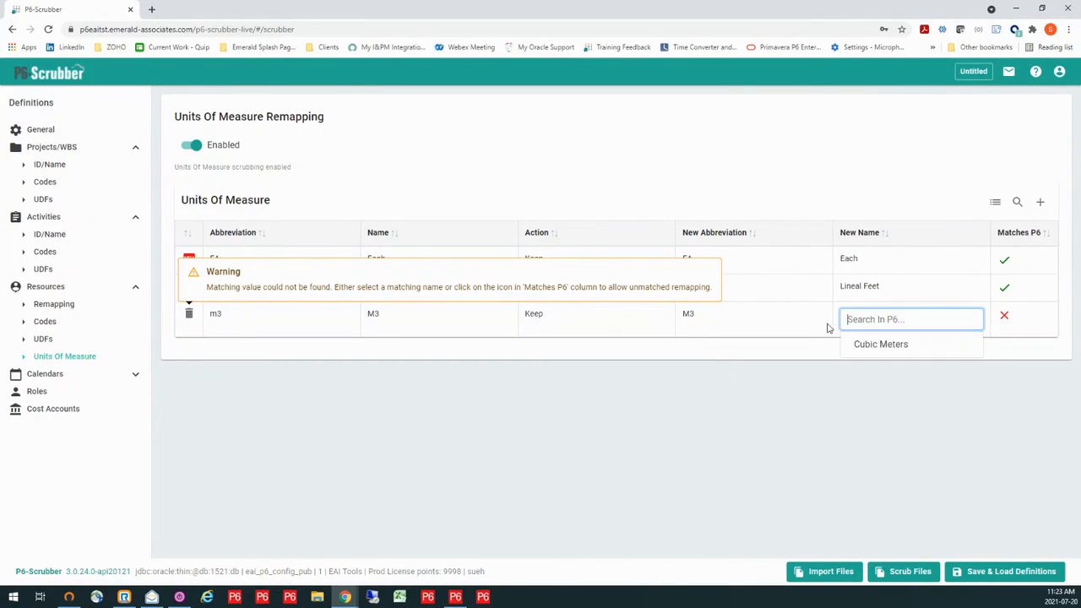
pyautogui.click(871, 344)
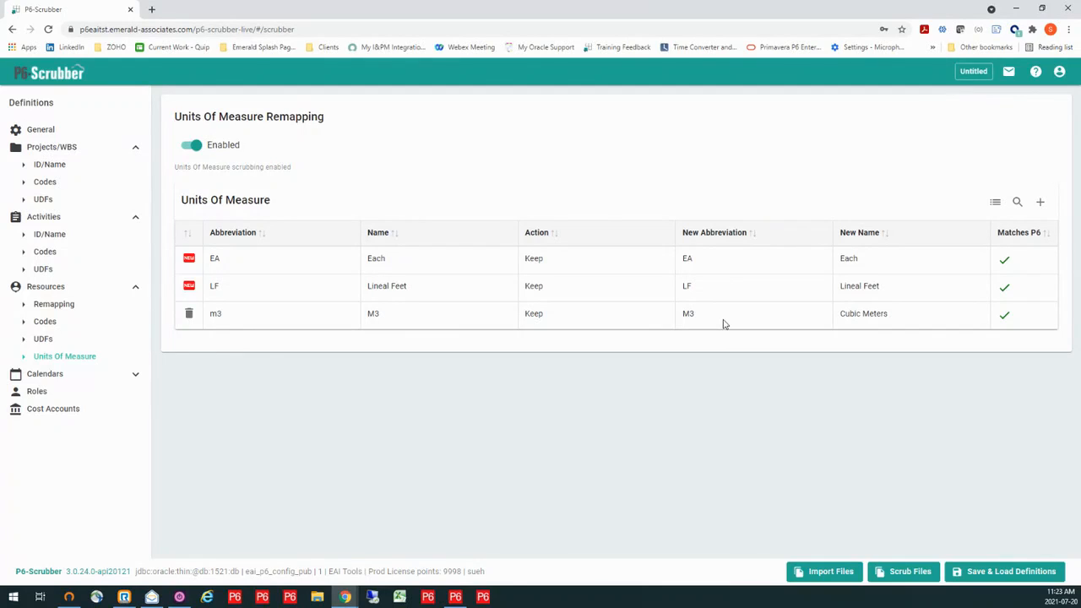
# - Enable Calendar Rolldown for the global calendars in the definition
pyautogui.click(57, 377)
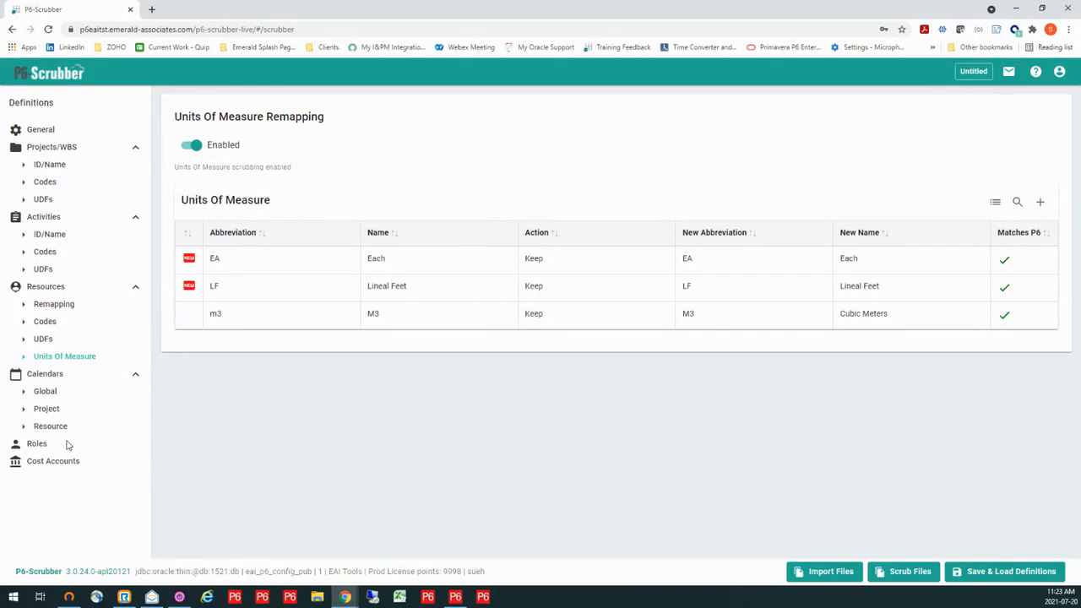
pyautogui.click(44, 394)
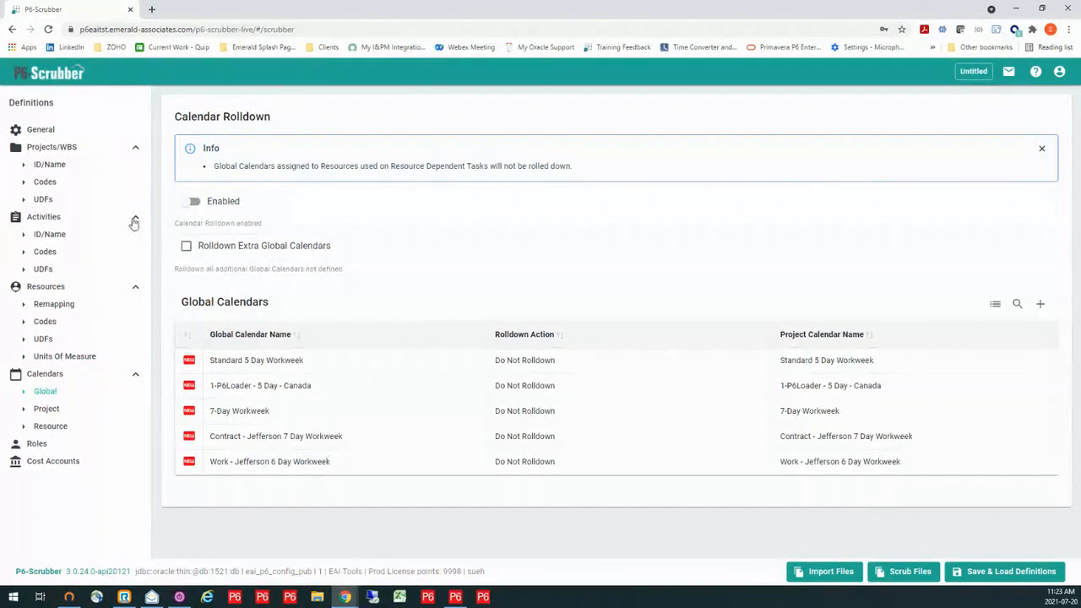
pyautogui.click(194, 204)
# - Set the action of all five listed global calendars to Rolldown and turn on Rolldown Extra Global Calendars
pyautogui.click(587, 364)
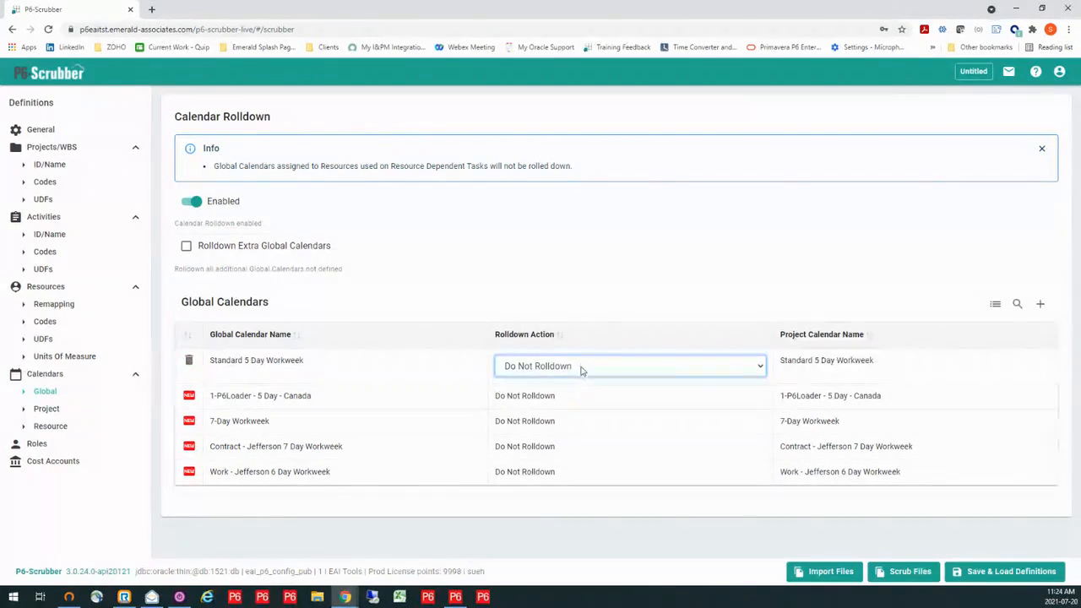
pyautogui.click(583, 367)
pyautogui.click(572, 391)
pyautogui.click(570, 401)
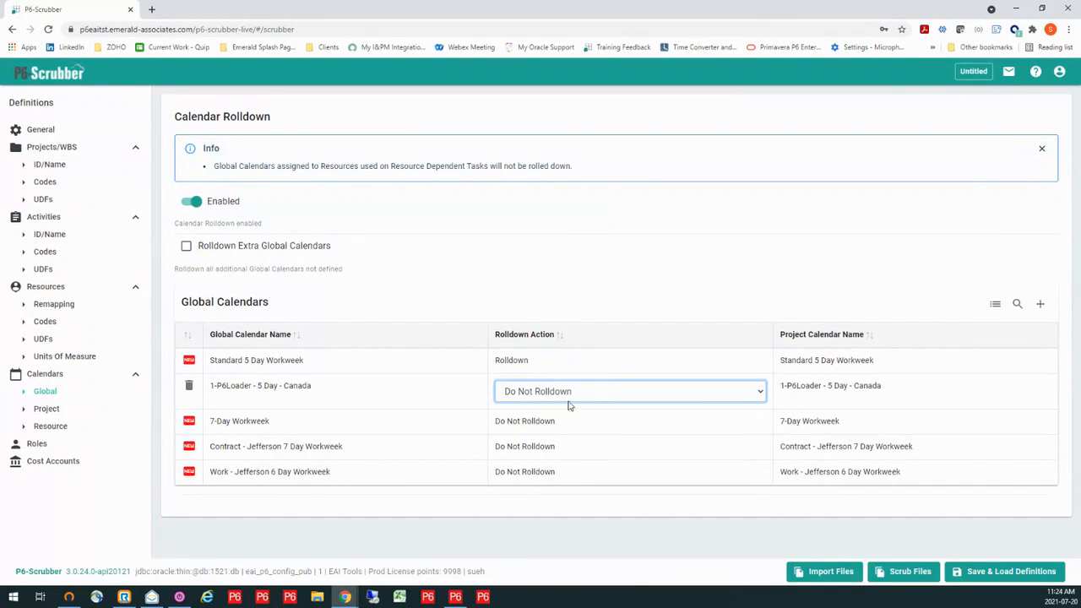
pyautogui.click(571, 393)
pyautogui.click(557, 419)
pyautogui.click(560, 415)
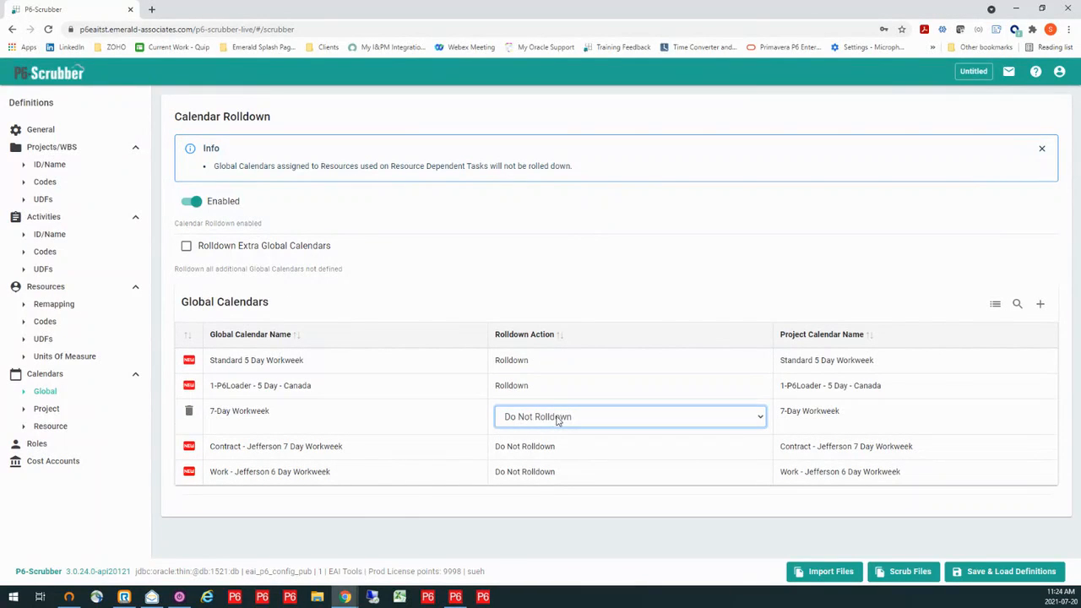
pyautogui.click(562, 417)
pyautogui.click(554, 444)
pyautogui.click(555, 447)
pyautogui.click(555, 441)
pyautogui.click(548, 470)
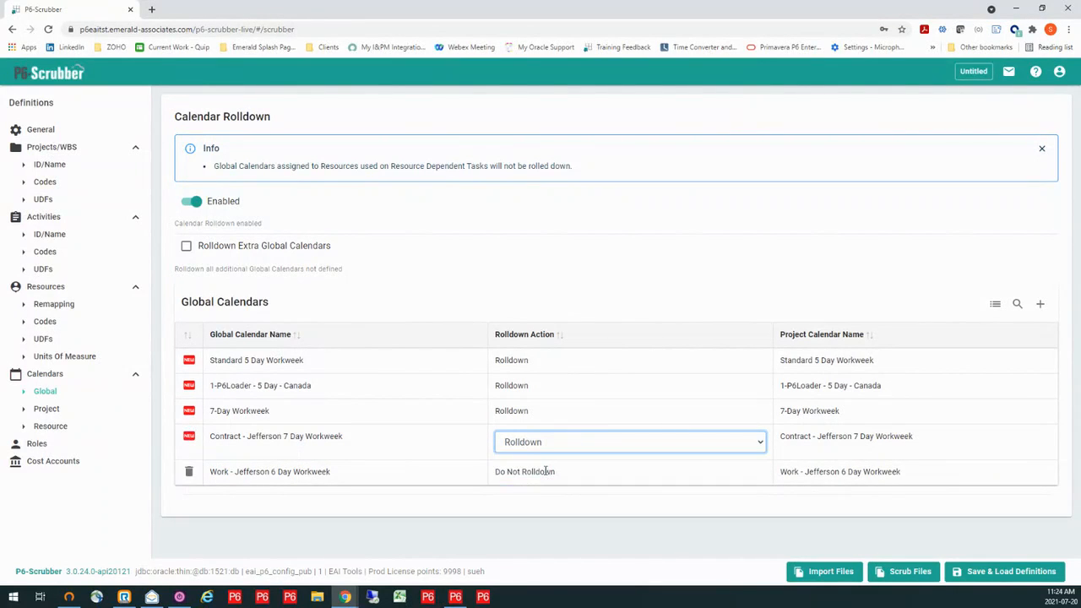
pyautogui.click(548, 472)
pyautogui.click(548, 468)
pyautogui.click(546, 496)
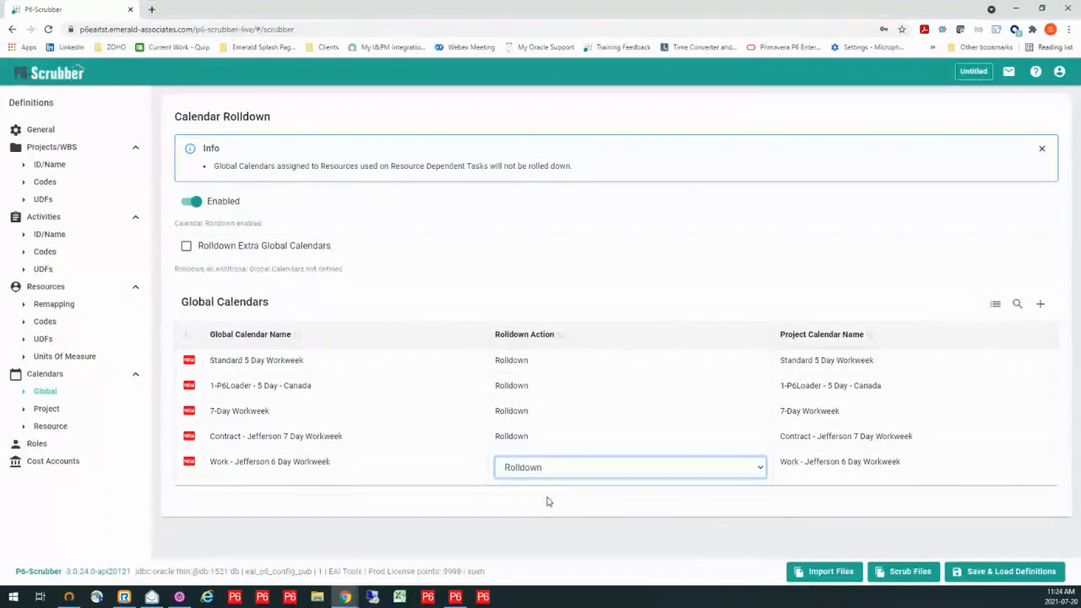
pyautogui.click(596, 293)
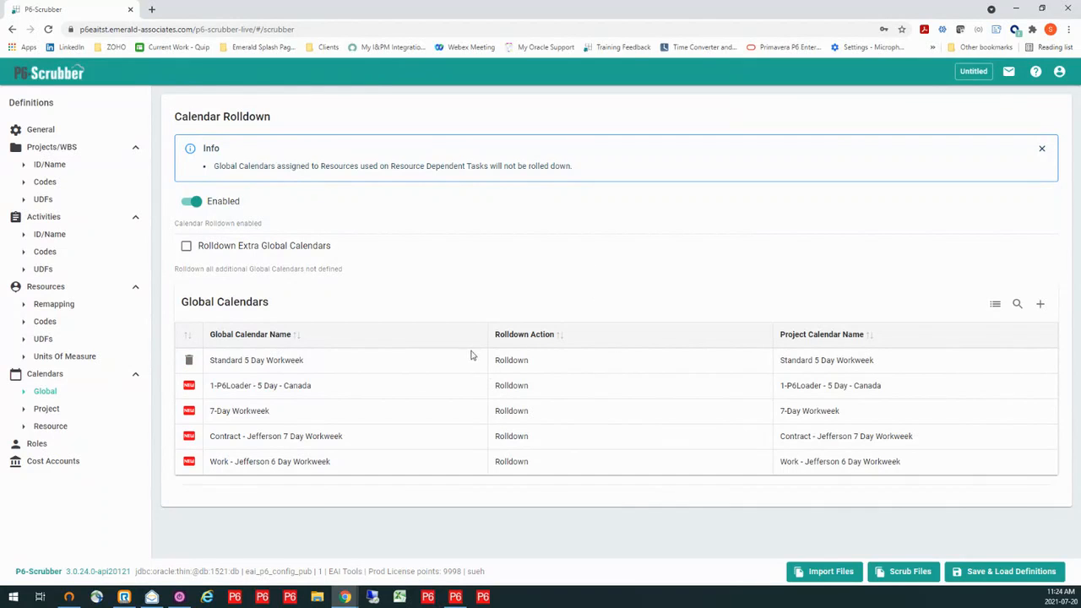
pyautogui.click(187, 249)
# - Copy the project calendar name Rapley 6 Day Calendar and set it as the project calendar name for global calendar Work - Jefferson 6 Day Workweek
pyautogui.click(47, 409)
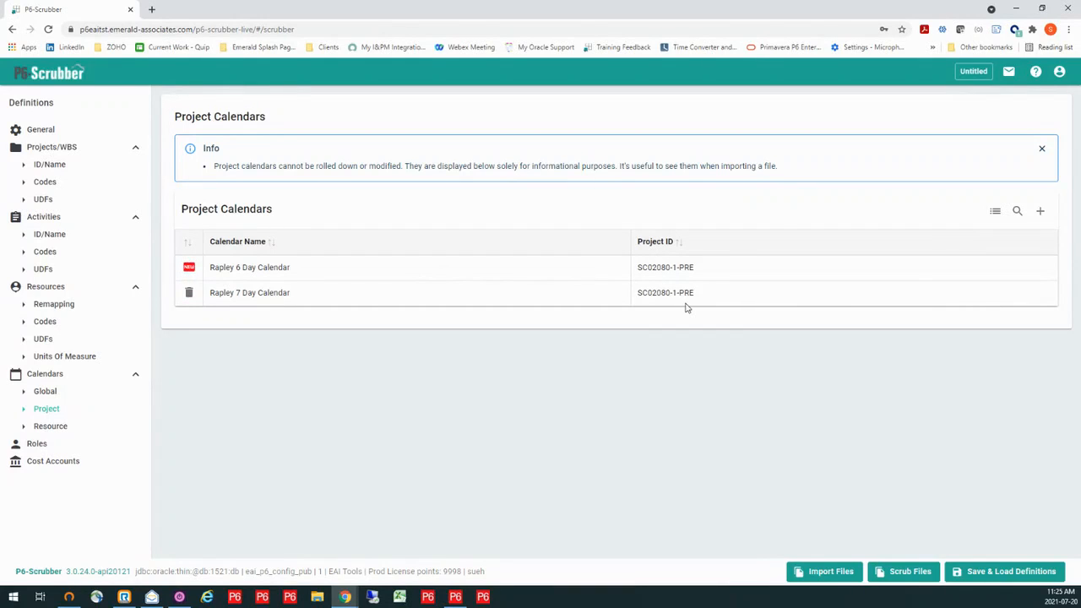
pyautogui.doubleClick(309, 272)
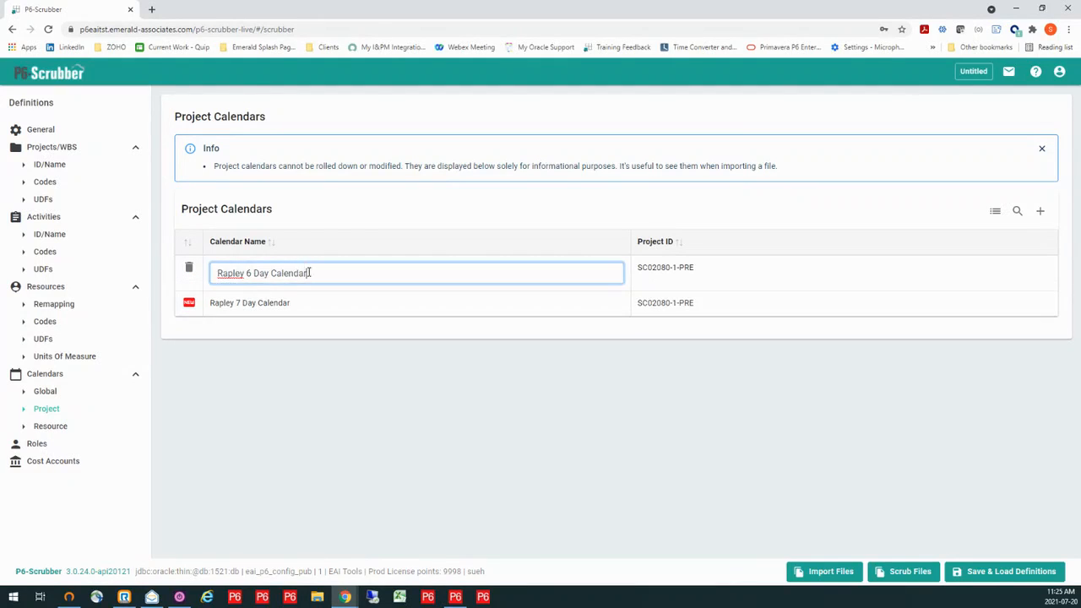
pyautogui.moveTo(317, 276); pyautogui.dragTo(213, 269)
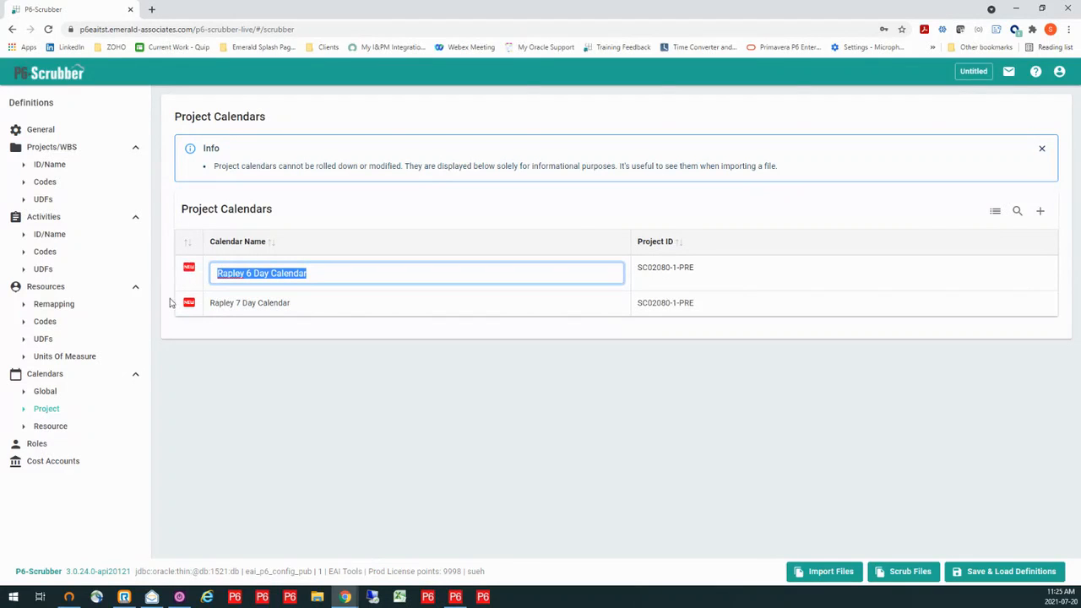
pyautogui.click(58, 306)
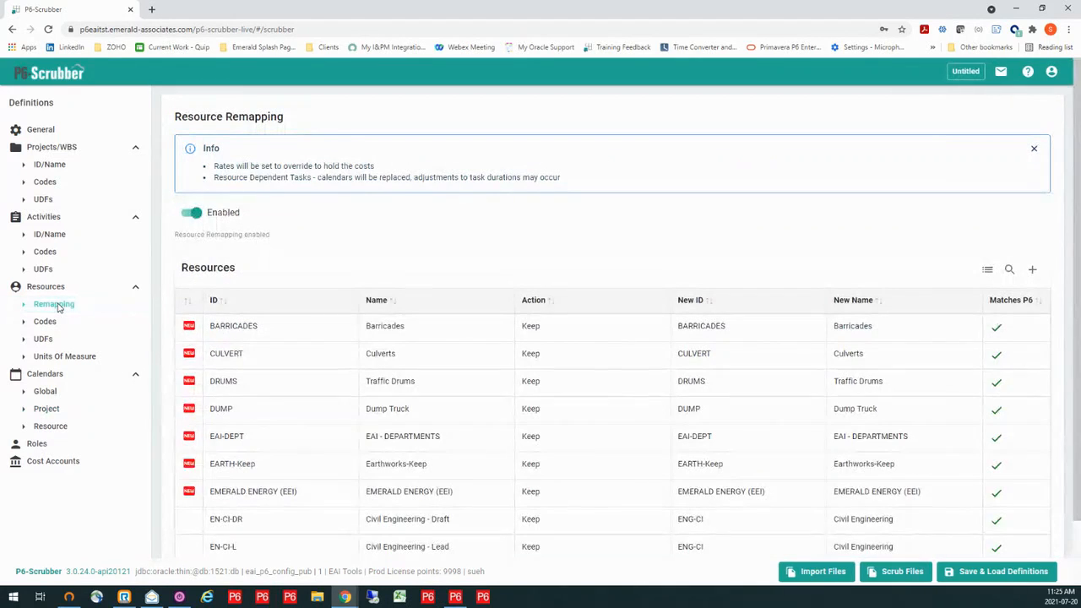
pyautogui.scroll(-1, 581, 414)
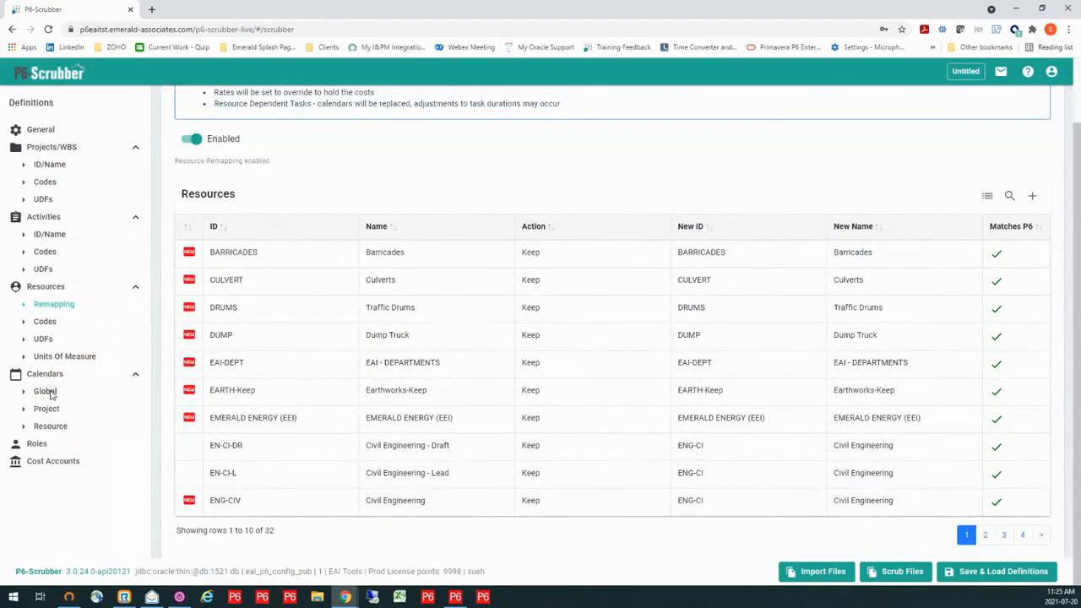
pyautogui.click(46, 393)
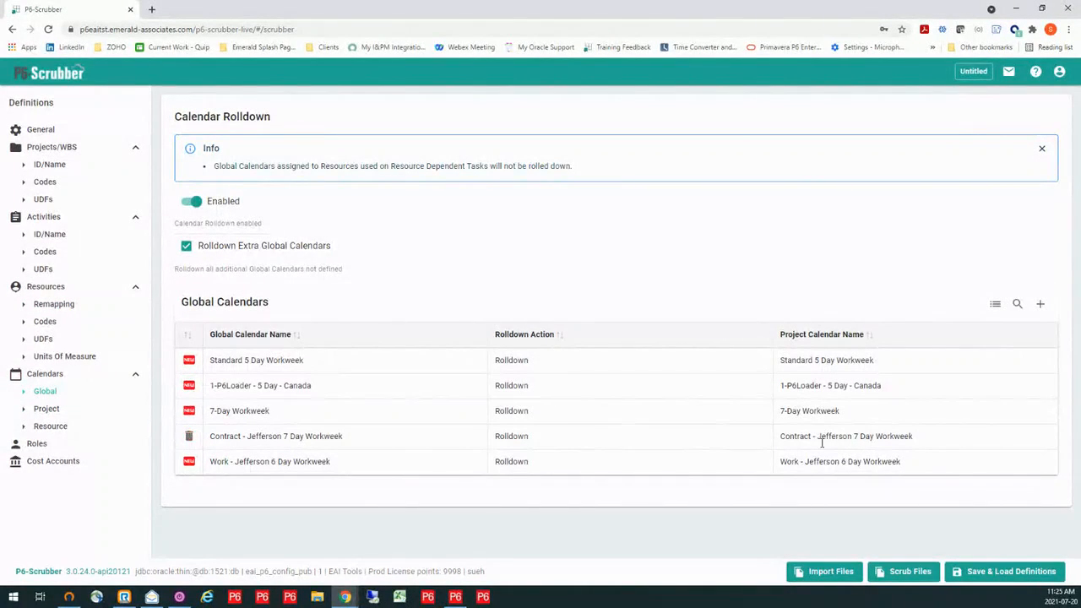
pyautogui.doubleClick(909, 463)
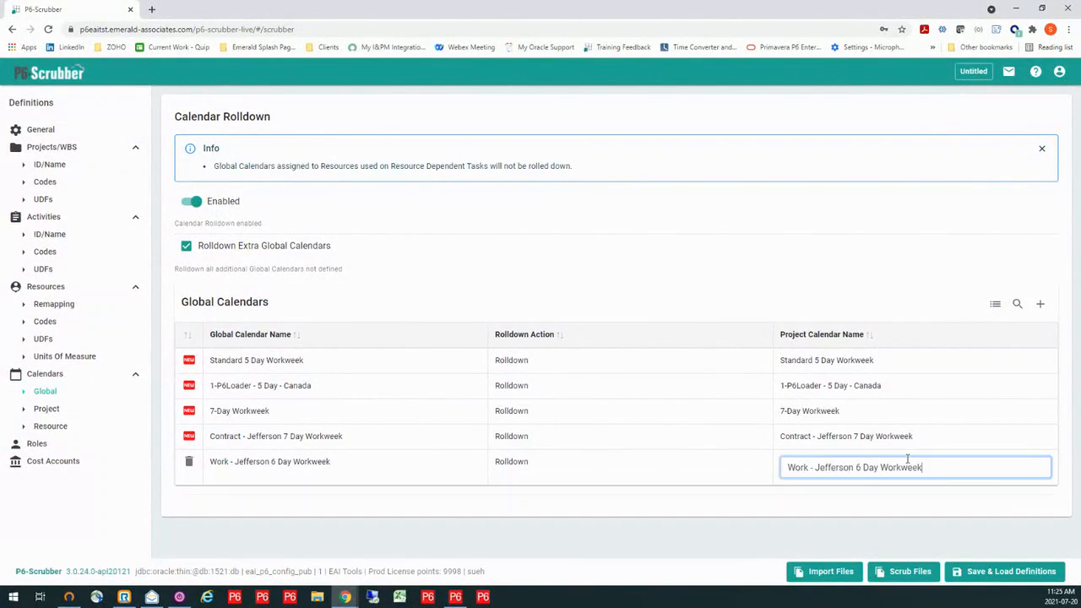
pyautogui.moveTo(935, 466); pyautogui.dragTo(765, 468)
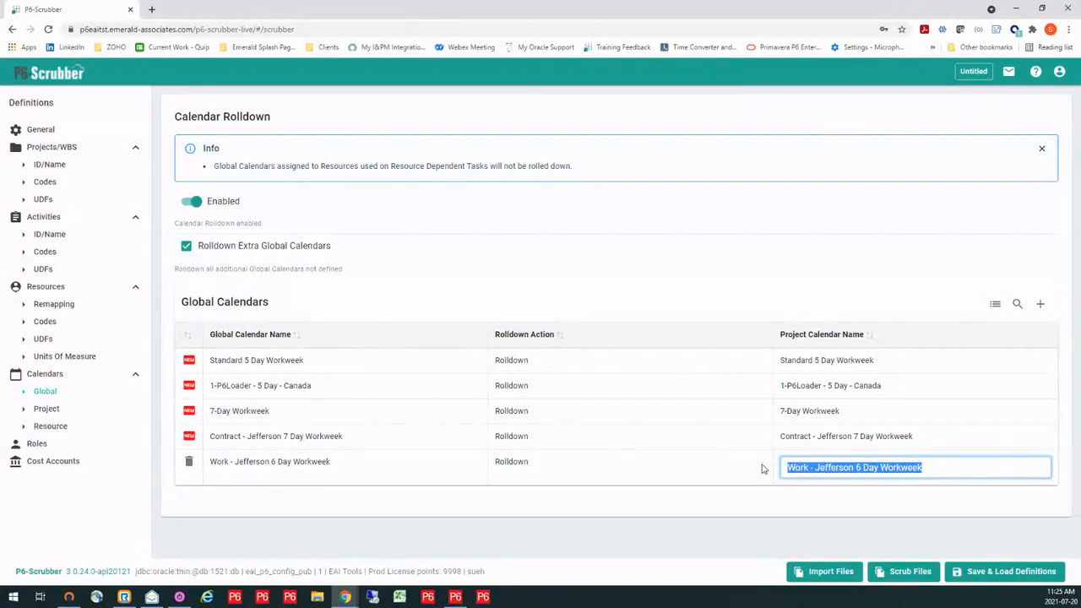
pyautogui.write('Rapley 6 Day Calendar')
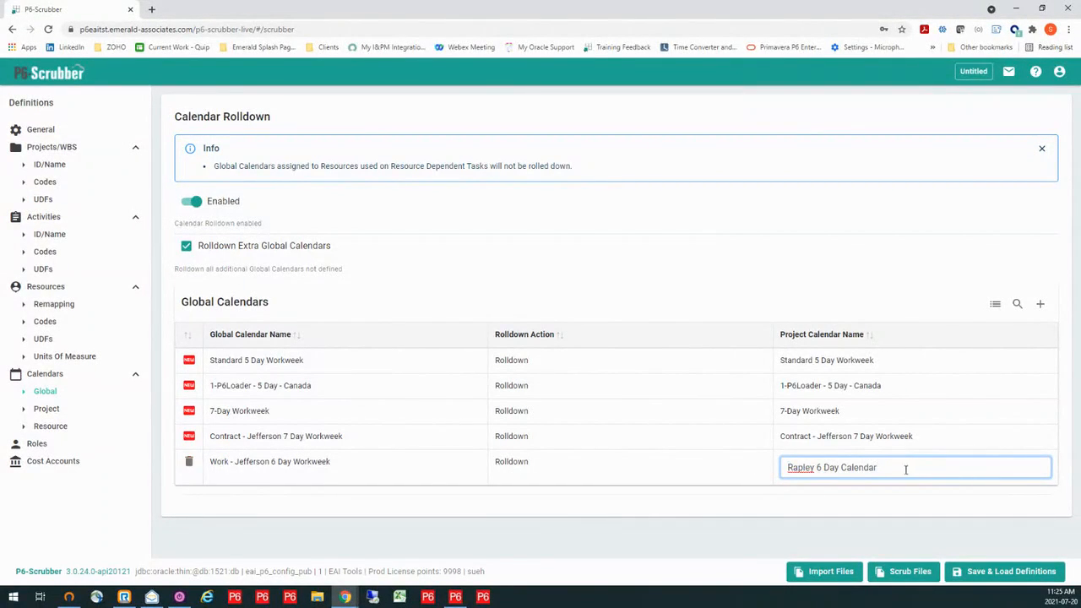
# - Enable resource calendar remapping and map Standard 5 Day-Resource only to the P6 calendar Standard 5 Day-Resource
pyautogui.click(51, 427)
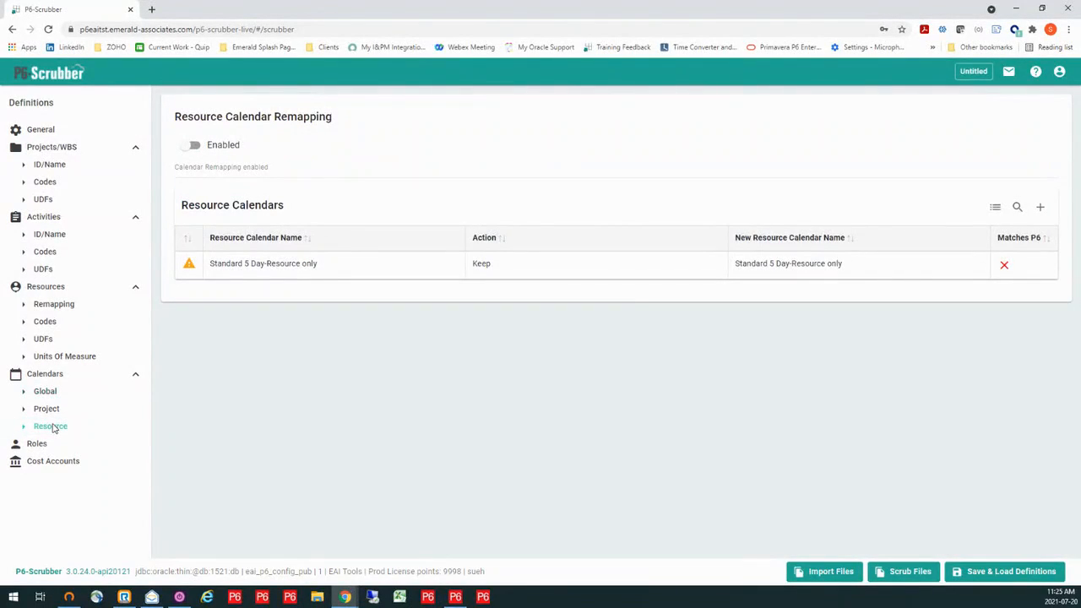
pyautogui.click(190, 146)
pyautogui.click(860, 263)
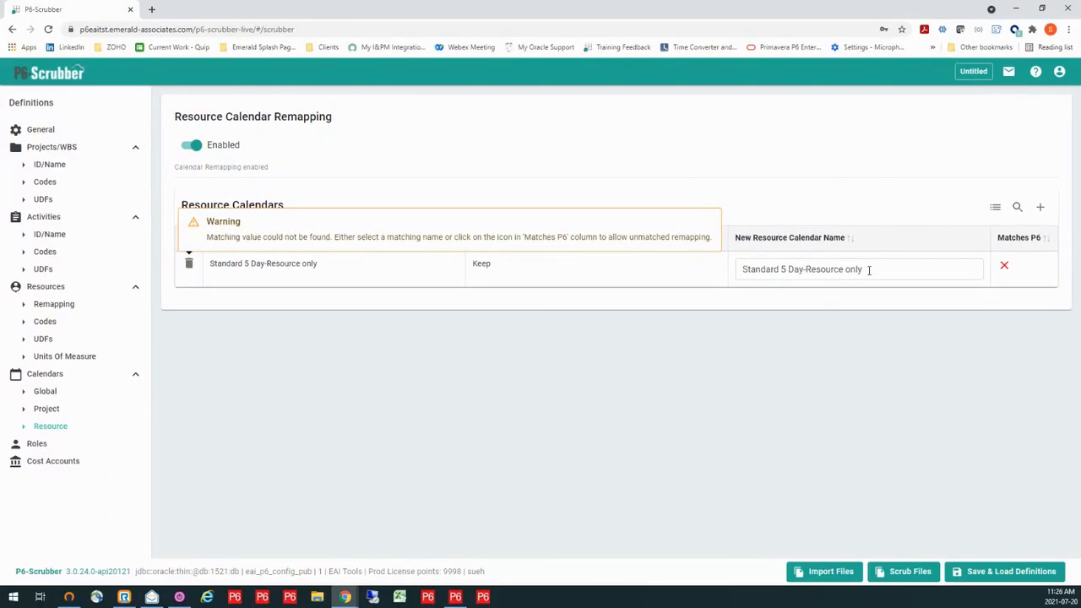
pyautogui.click(870, 268)
pyautogui.press('BackSpace')
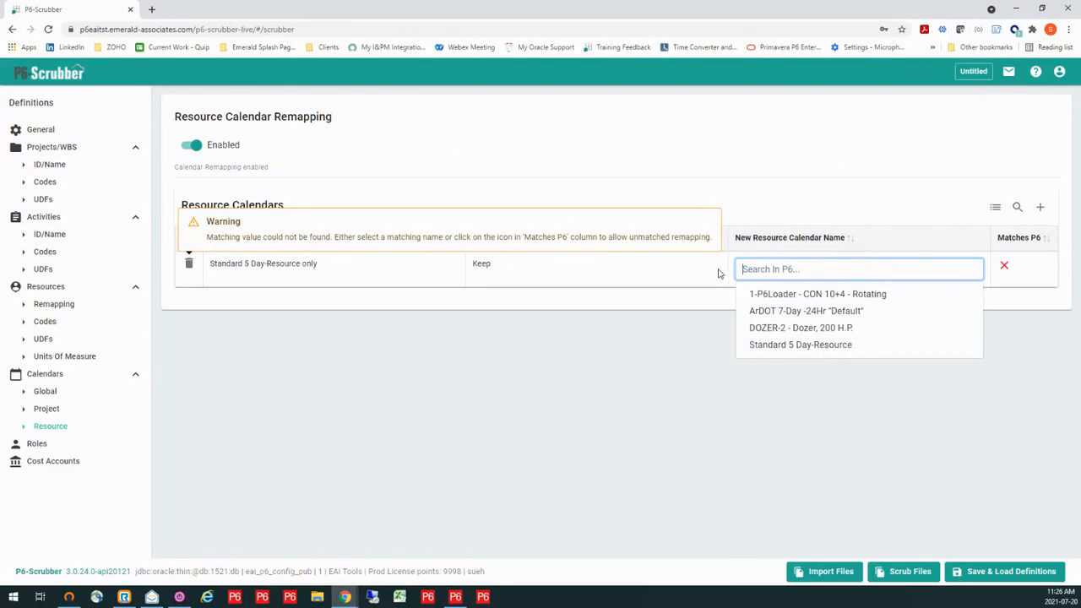
pyautogui.click(766, 347)
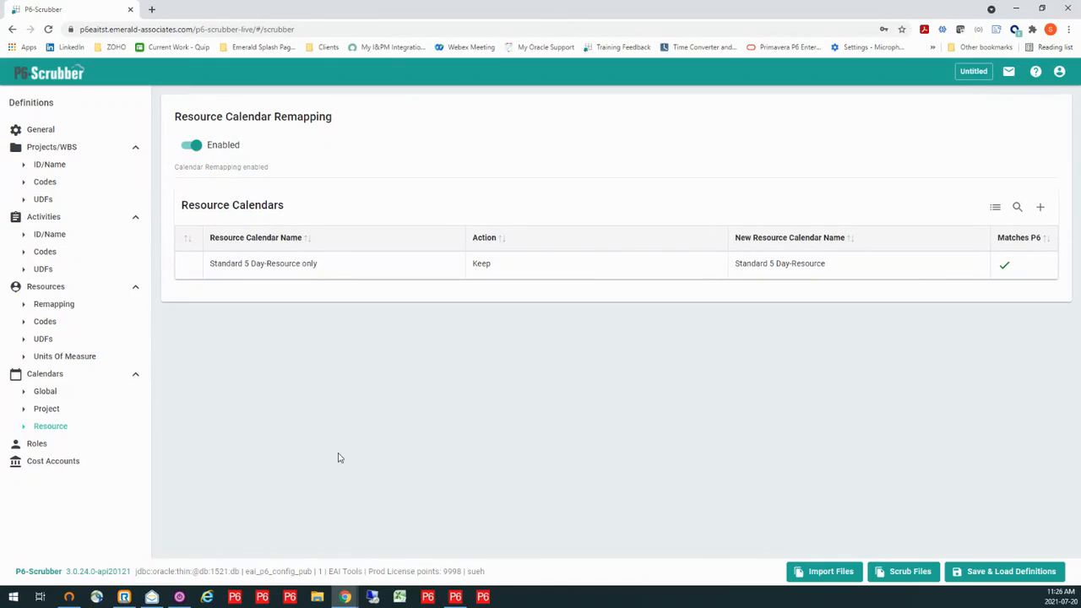
# - Enable role remapping and set the new ID of role EAI to SCR
pyautogui.click(36, 444)
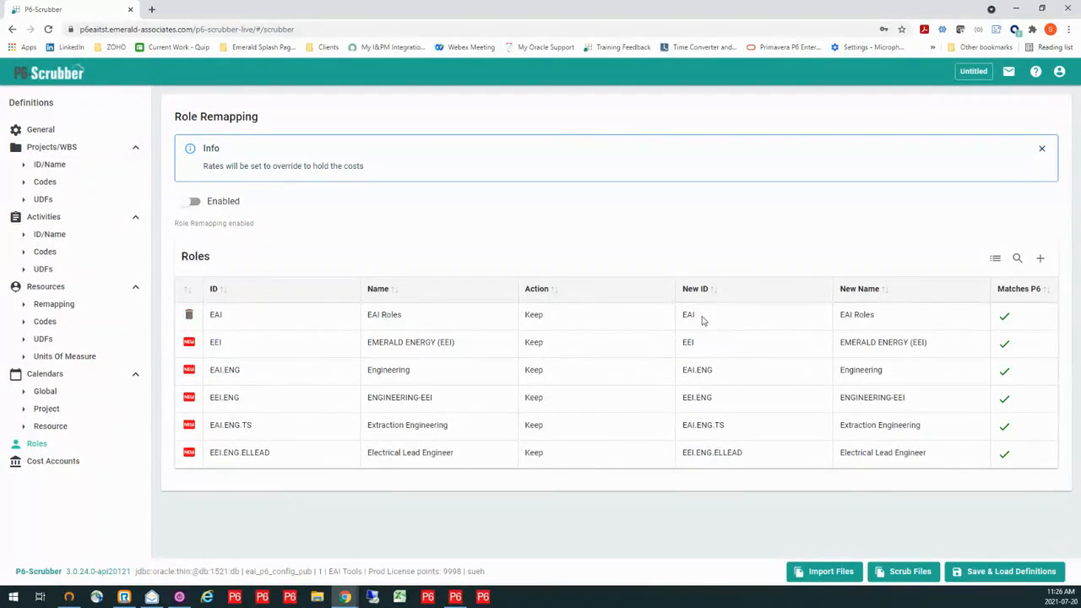
pyautogui.click(188, 202)
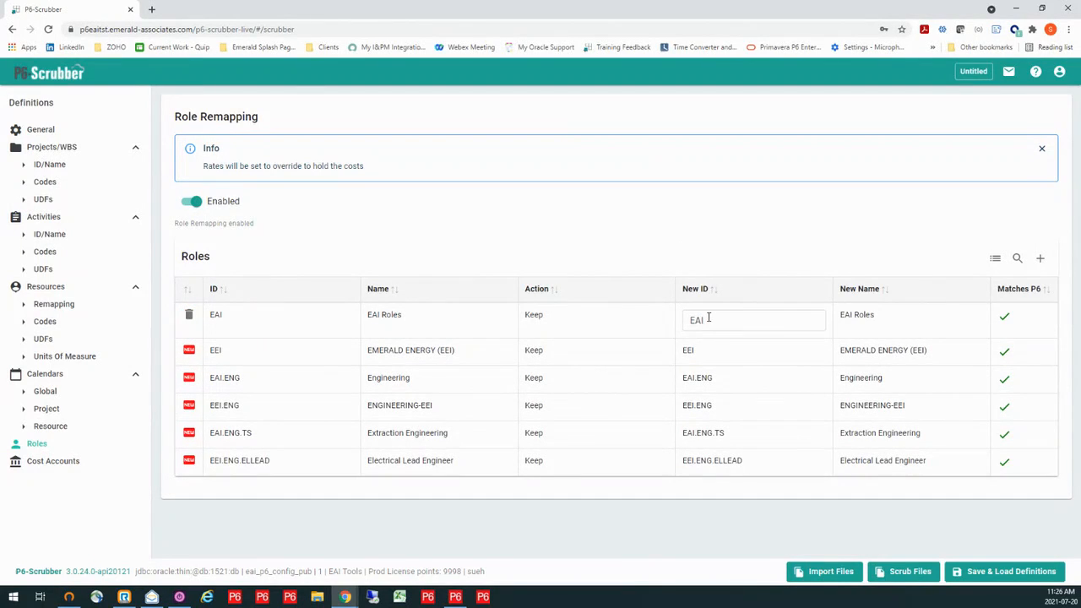
pyautogui.moveTo(708, 319); pyautogui.dragTo(664, 325)
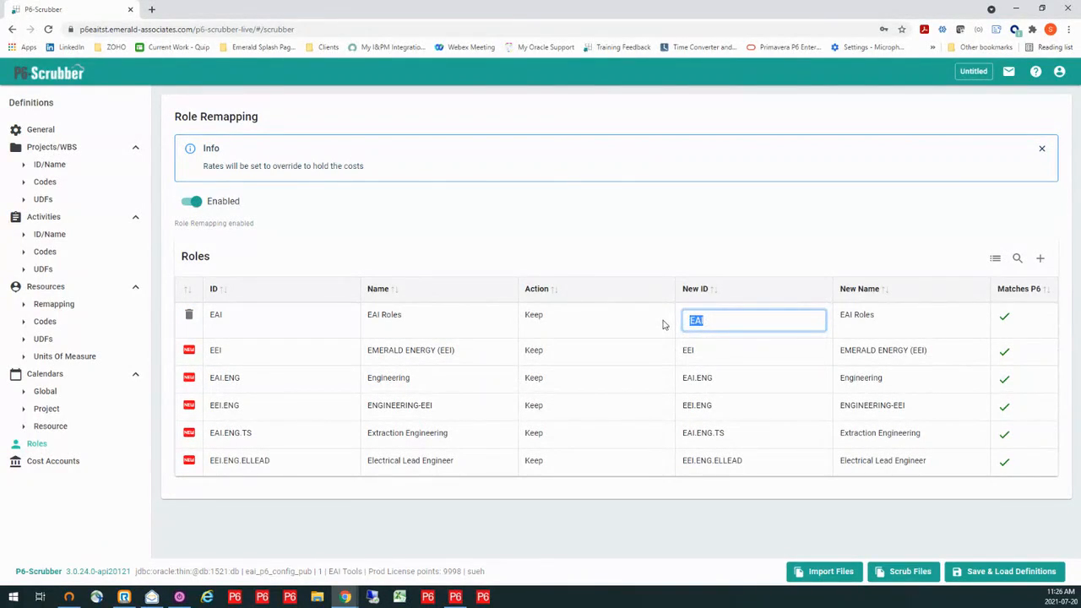
pyautogui.write('scre')
pyautogui.press('BackSpace')
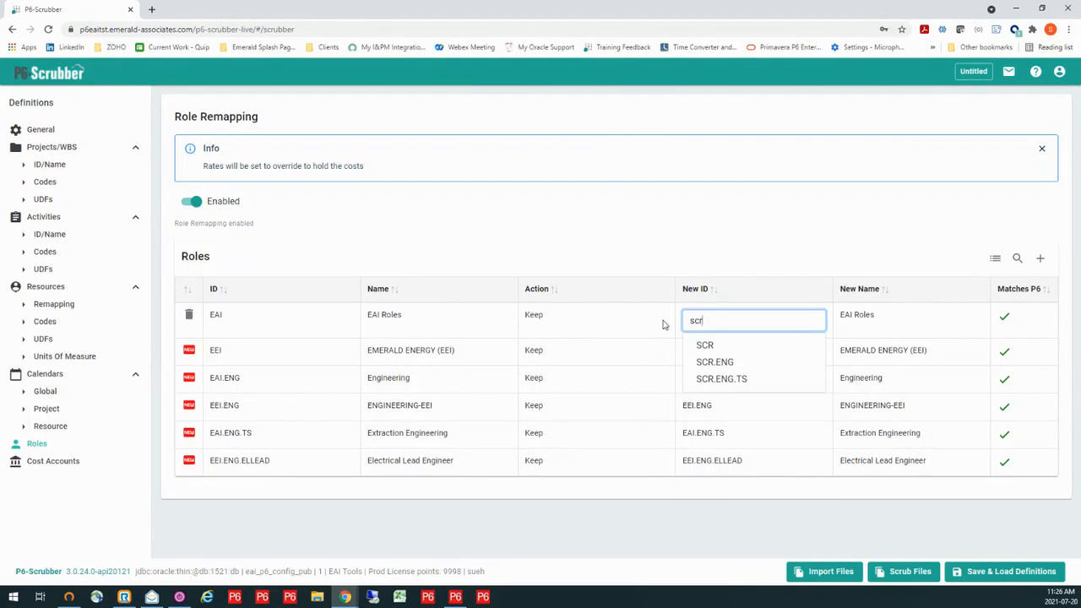
pyautogui.click(704, 344)
# - Map role EAI.ENG to new ID SCR.ENG and role EAI.ENG.TS to new ID SCR.ENG.TS
pyautogui.doubleClick(701, 372)
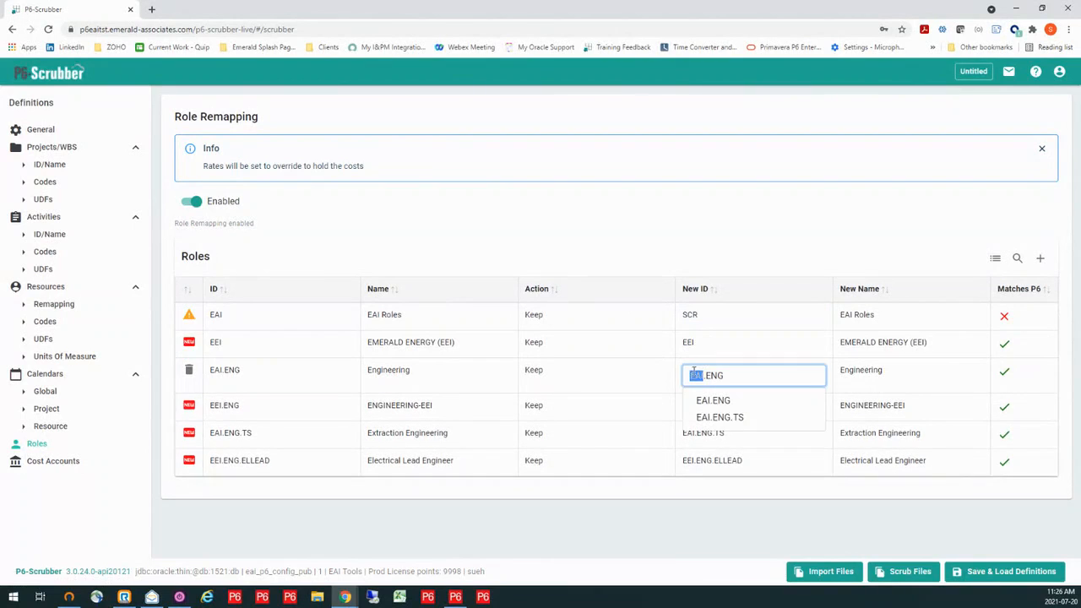
pyautogui.write('scr')
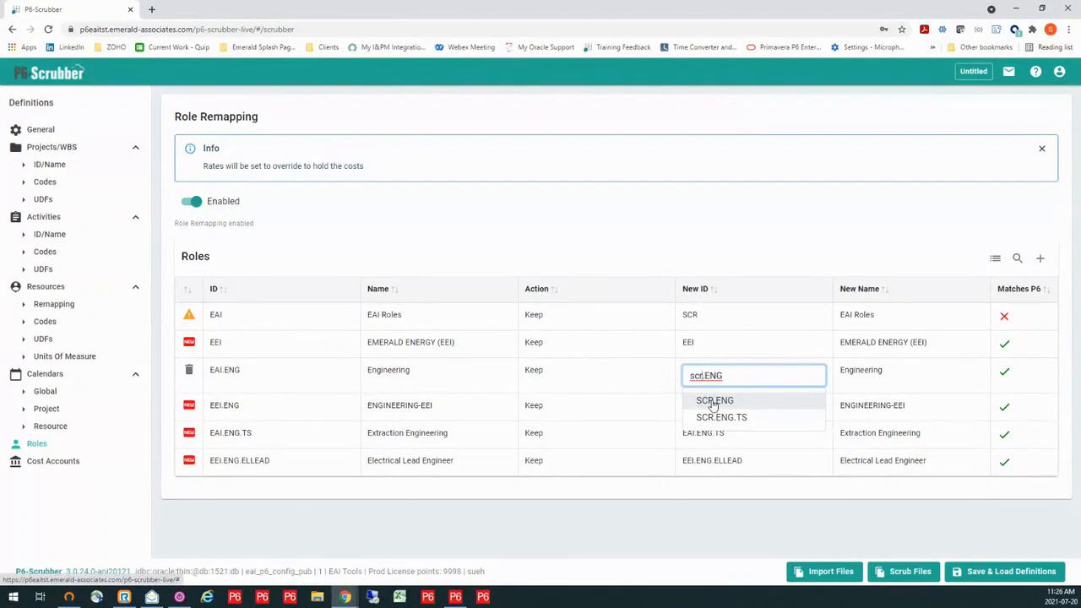
pyautogui.click(713, 401)
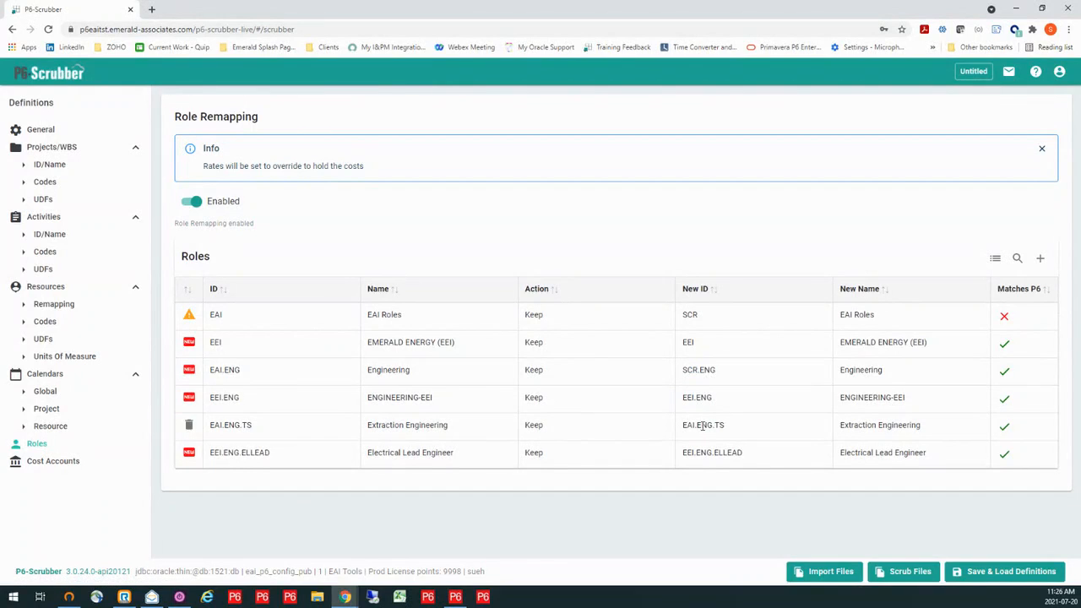
pyautogui.click(697, 424)
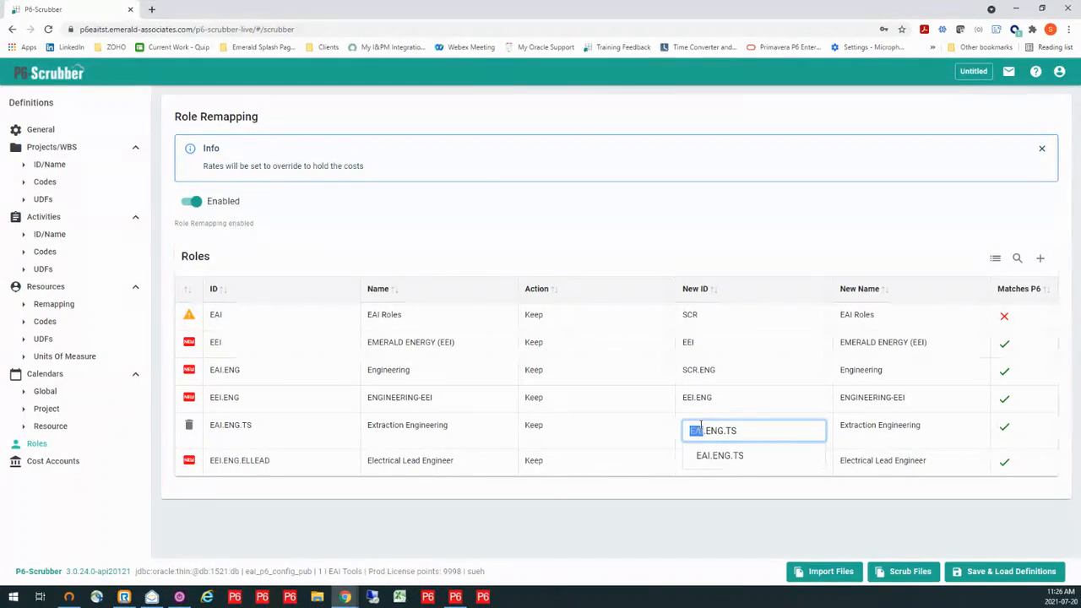
pyautogui.write('scr')
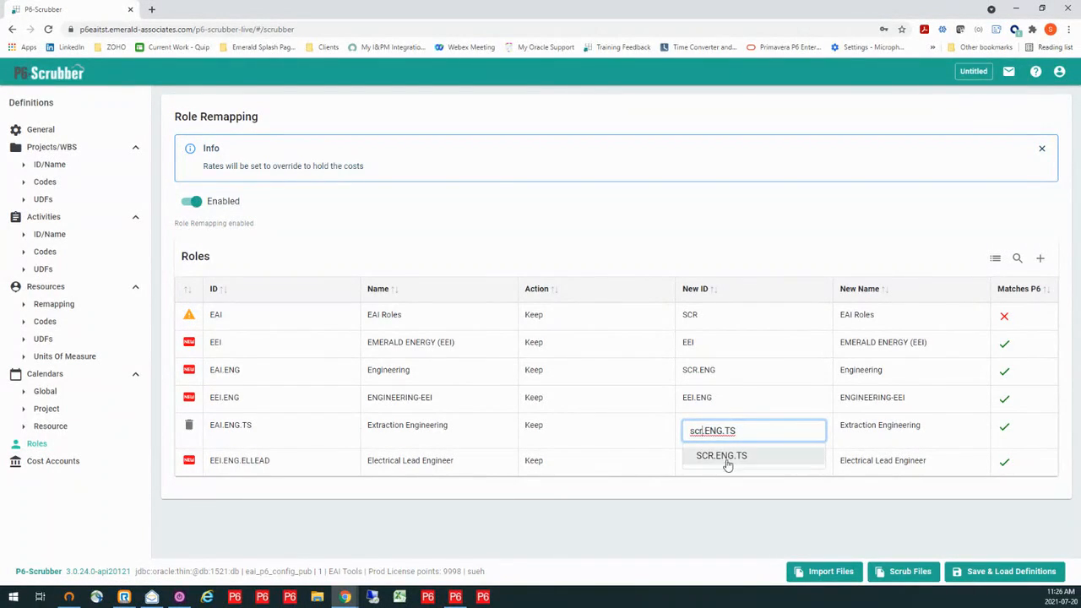
pyautogui.click(724, 457)
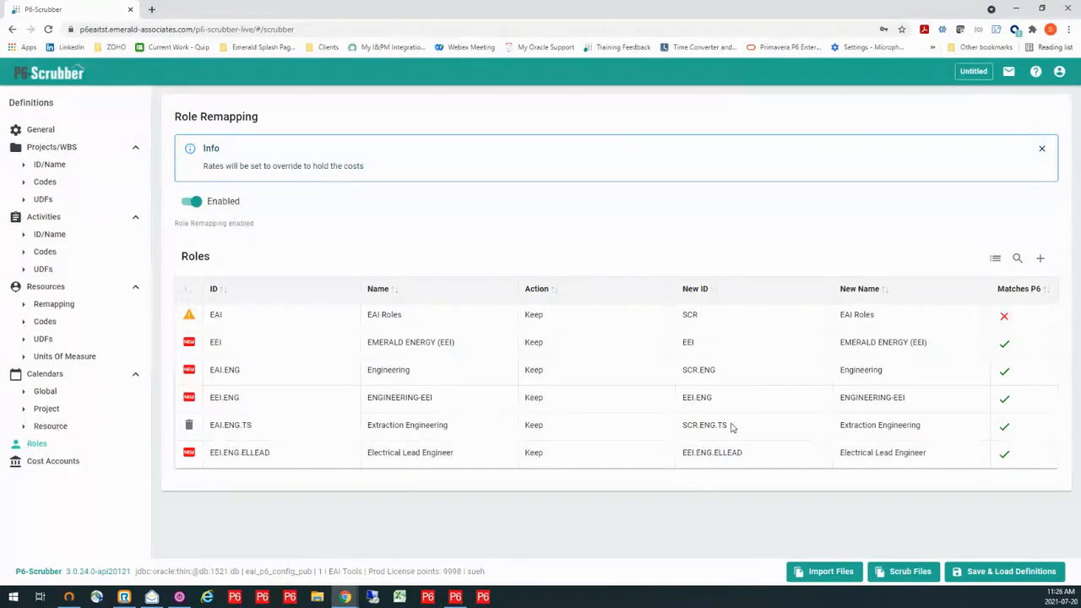
# - Reselect SCR as the new ID of role EAI and set its new name to SCR Roles
pyautogui.click(705, 316)
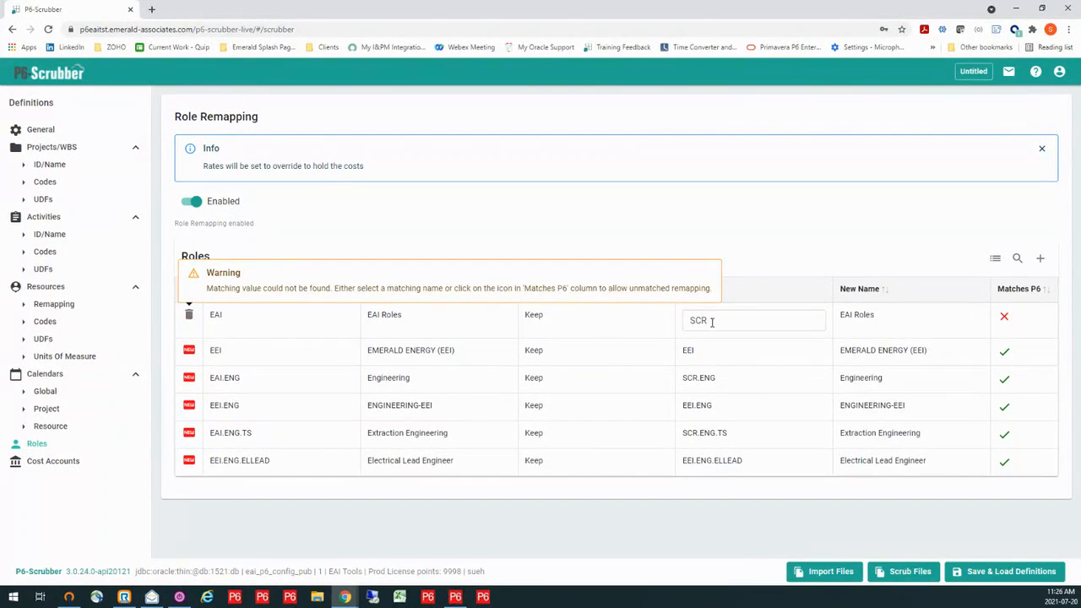
pyautogui.moveTo(714, 321); pyautogui.dragTo(678, 321)
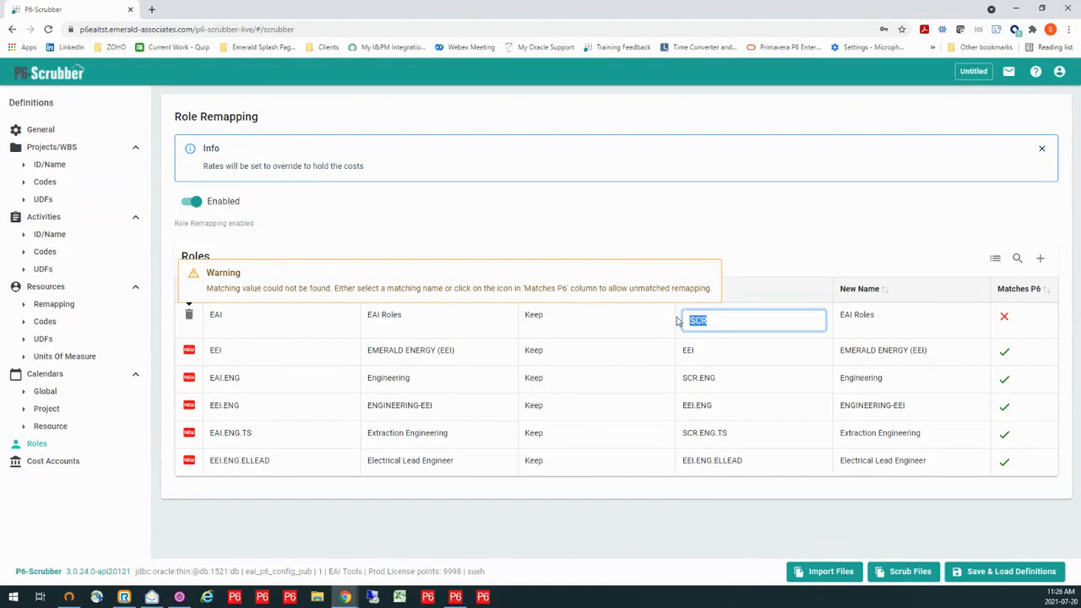
pyautogui.write('scr')
pyautogui.click(709, 348)
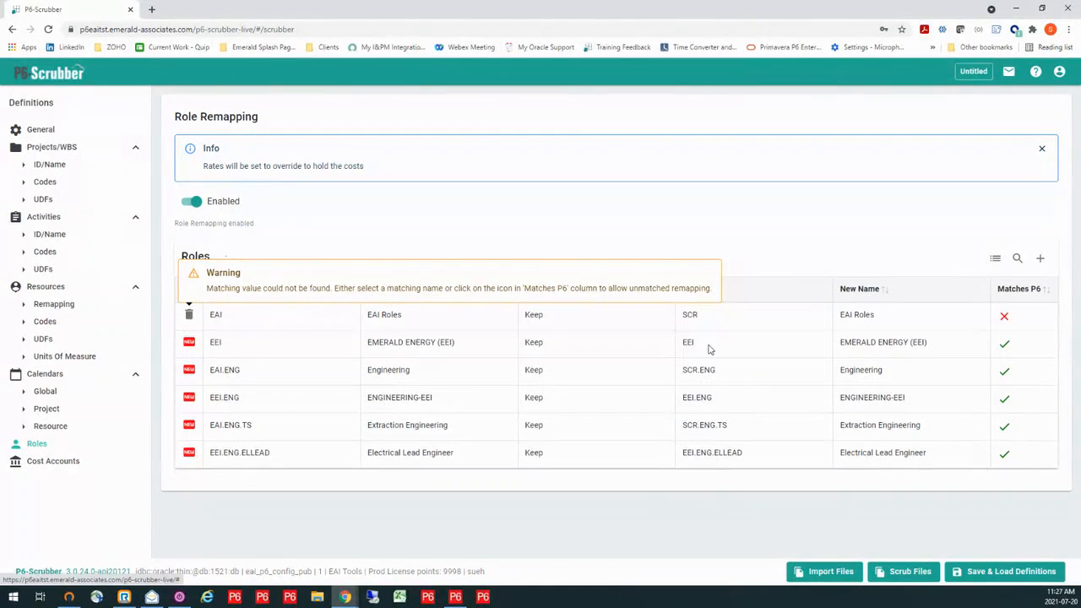
pyautogui.click(874, 318)
pyautogui.moveTo(901, 321); pyautogui.dragTo(837, 326)
pyautogui.press('BackSpace')
pyautogui.click(875, 346)
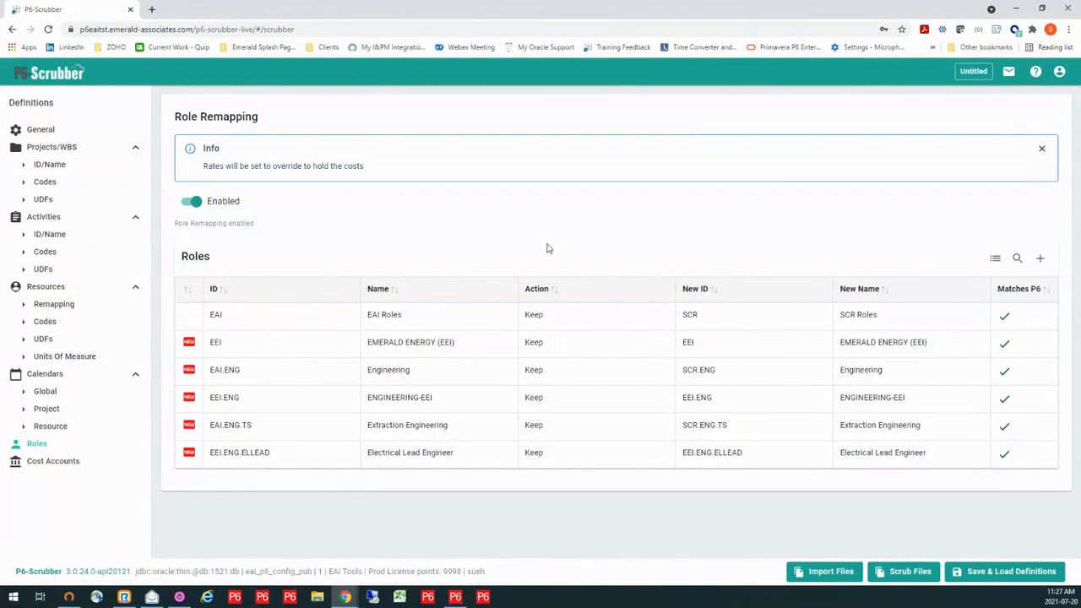
# - Enable cost account validation and open the scrubber definition dialog for saving
pyautogui.click(62, 465)
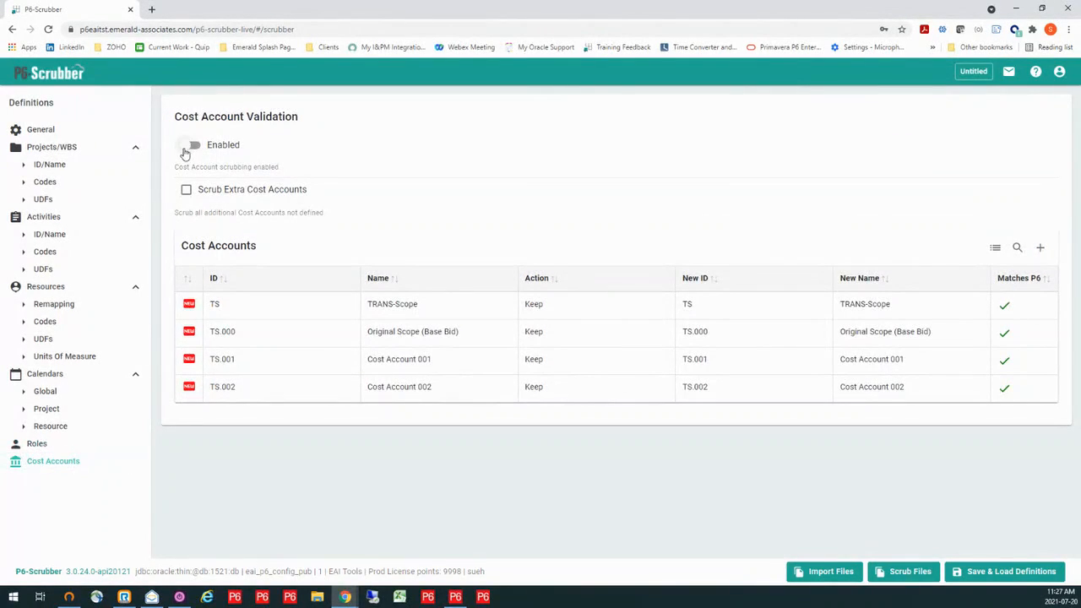
pyautogui.click(186, 150)
pyautogui.click(978, 575)
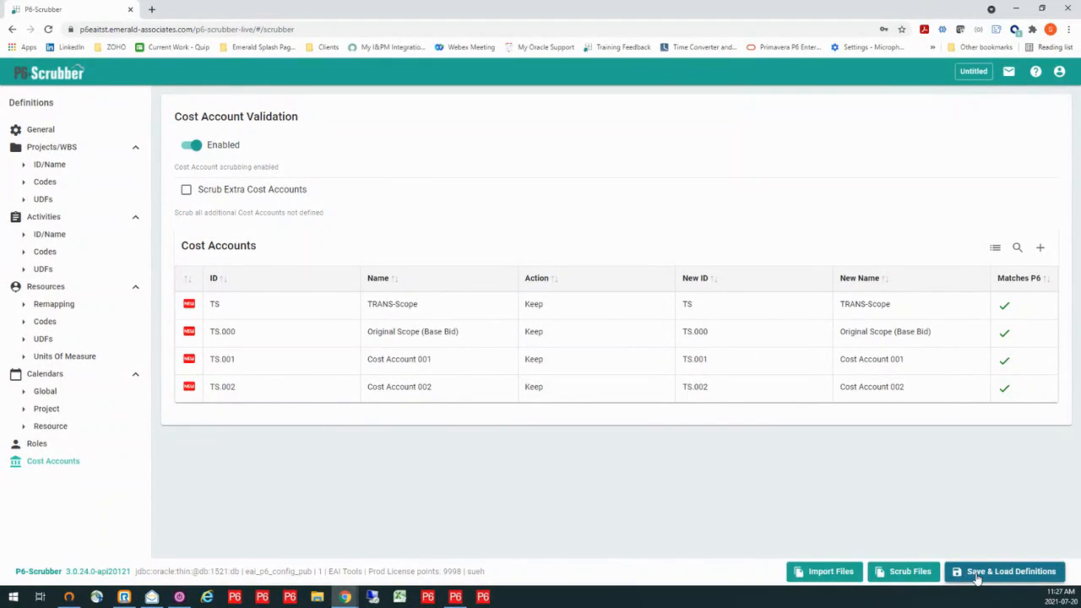
pyautogui.click(978, 574)
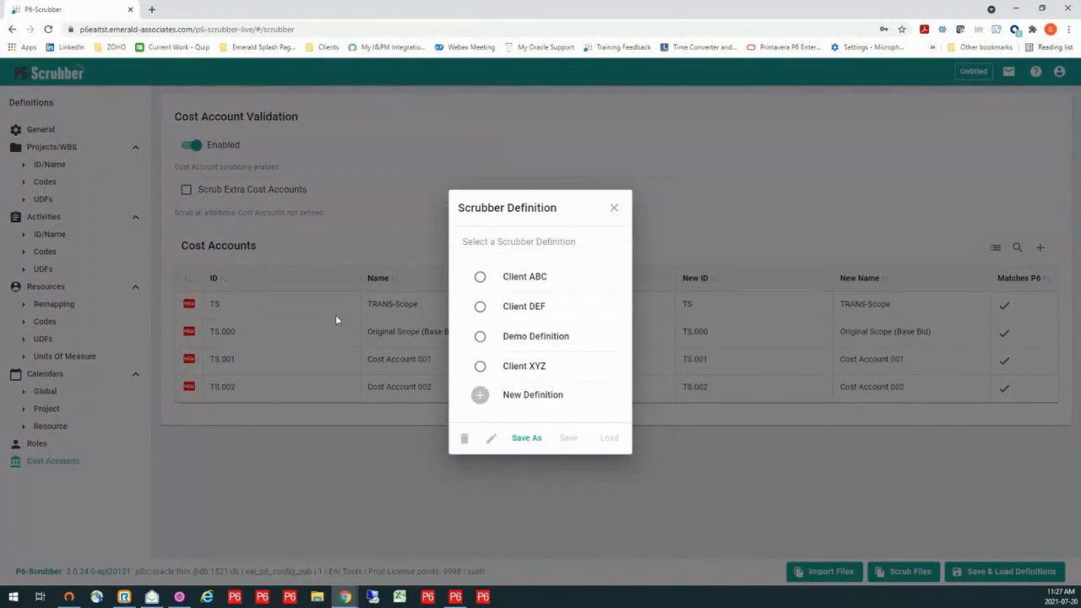
pyautogui.click(527, 438)
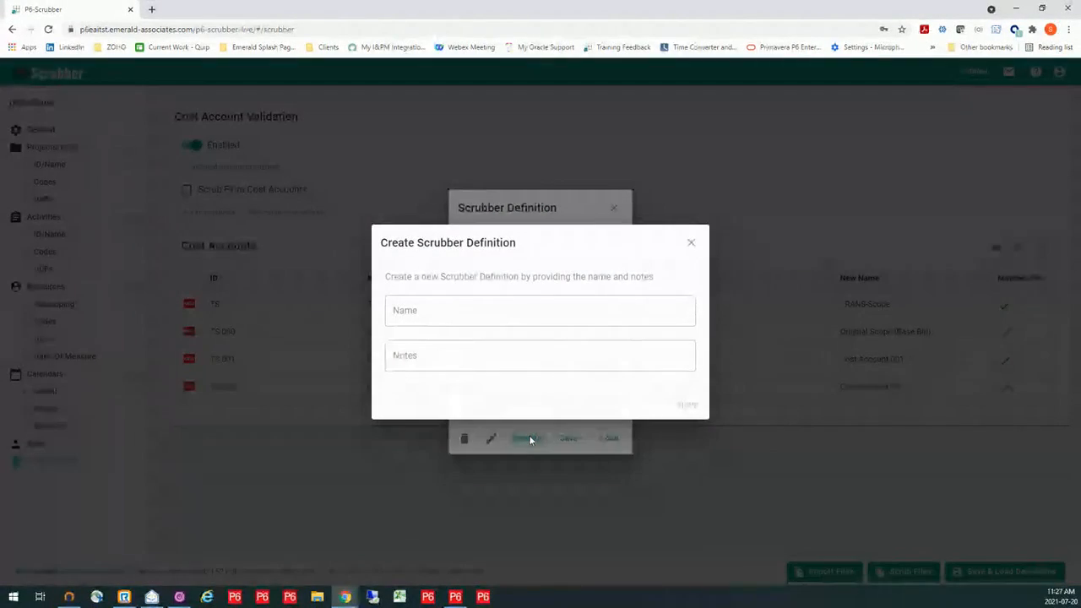
pyautogui.click(420, 310)
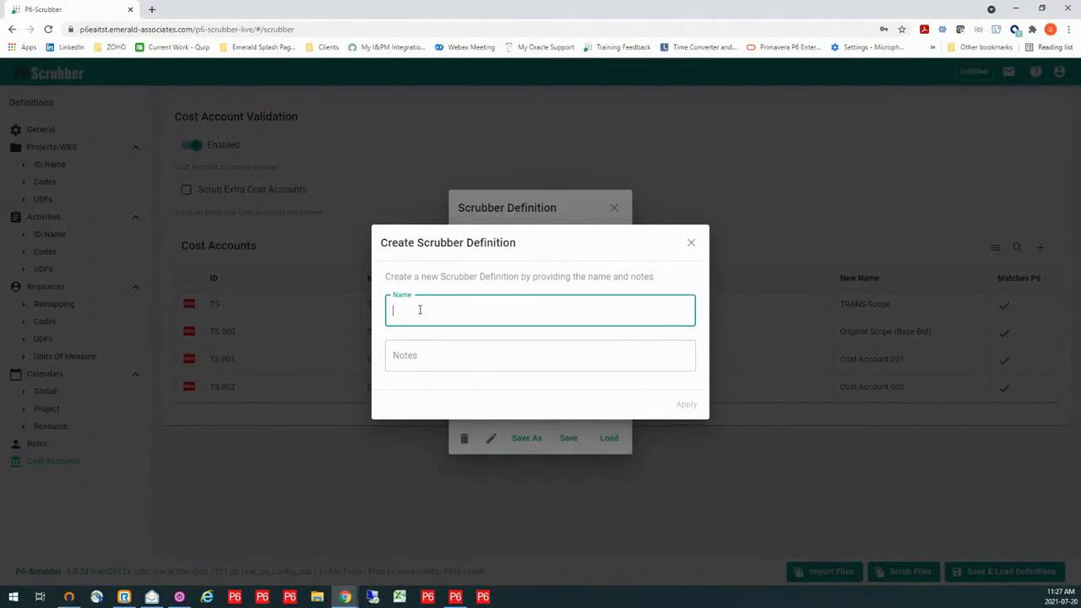
pyautogui.write('Demo Example')
pyautogui.click(687, 407)
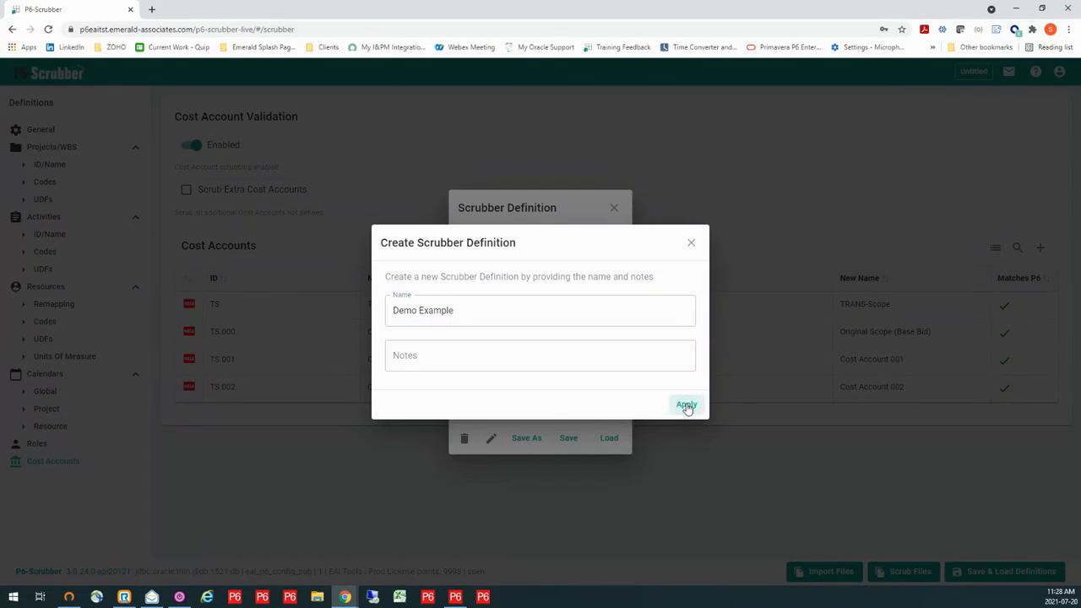
pyautogui.click(692, 245)
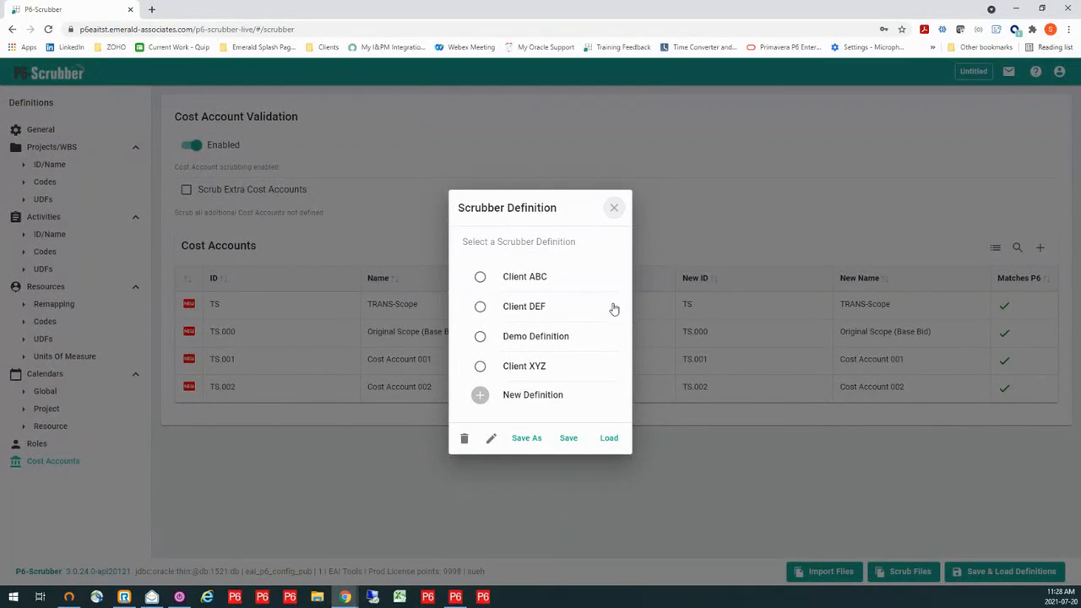
# - Save the settings as a new scrubber definition named Demo Example
pyautogui.click(524, 439)
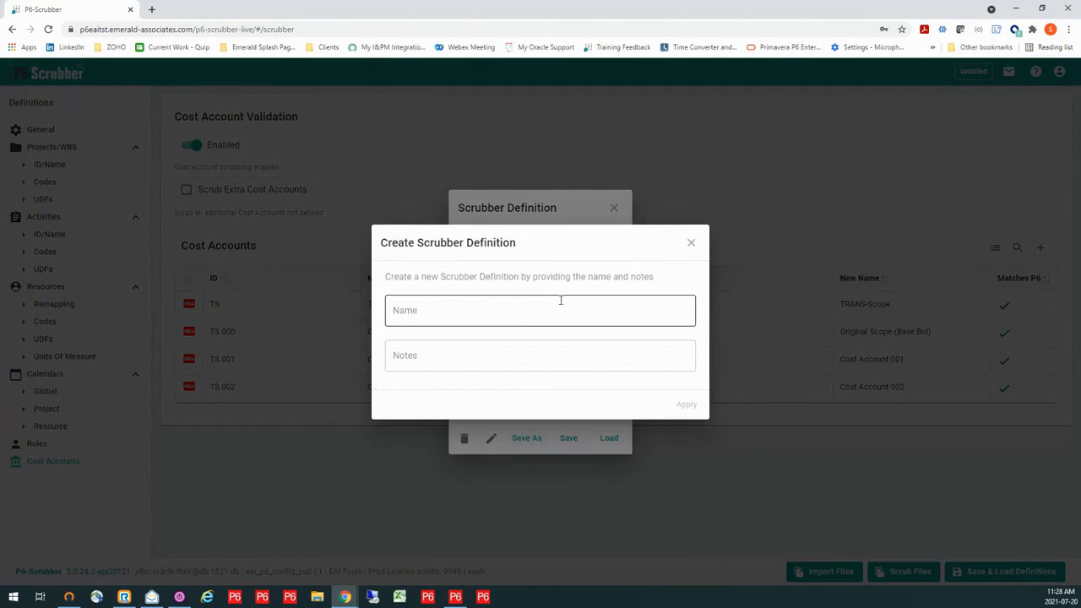
pyautogui.write('Demo ')
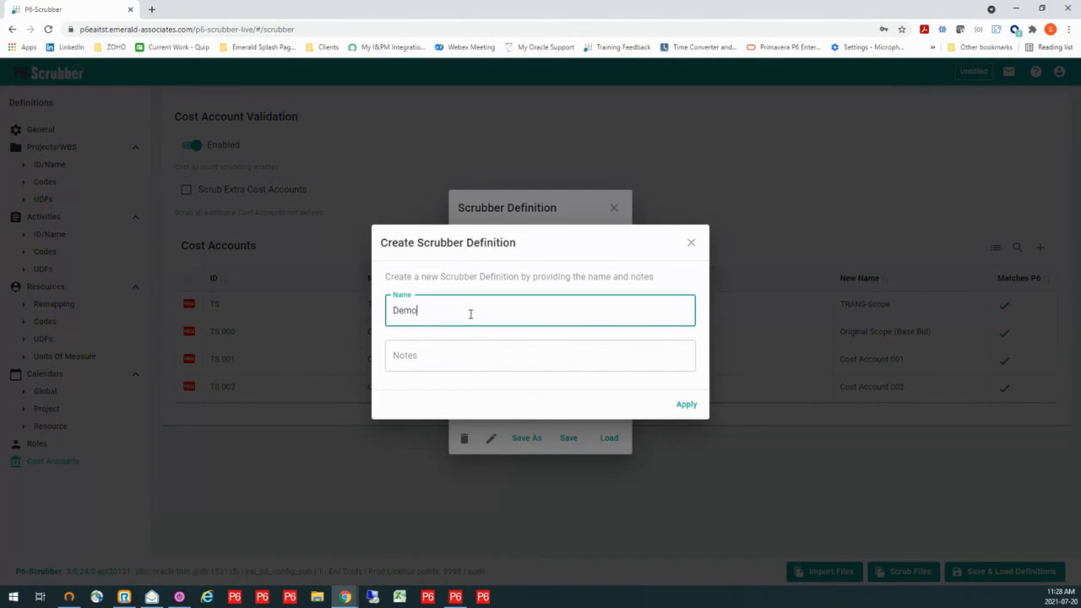
pyautogui.write('Example')
pyautogui.click(681, 406)
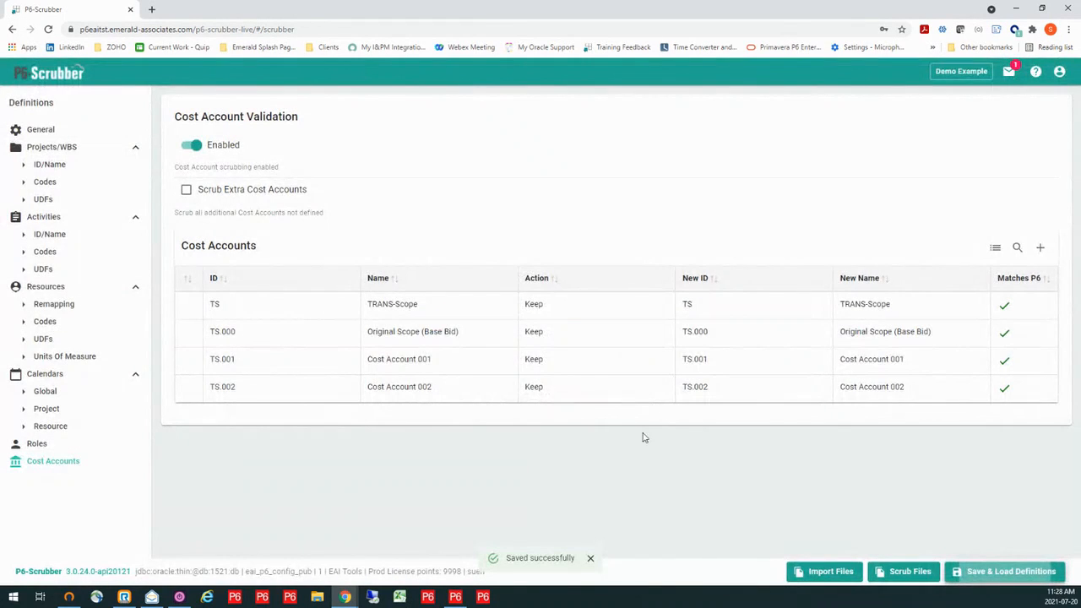
# - Reopen the list of saved scrubber definitions to view the available entries
pyautogui.click(959, 74)
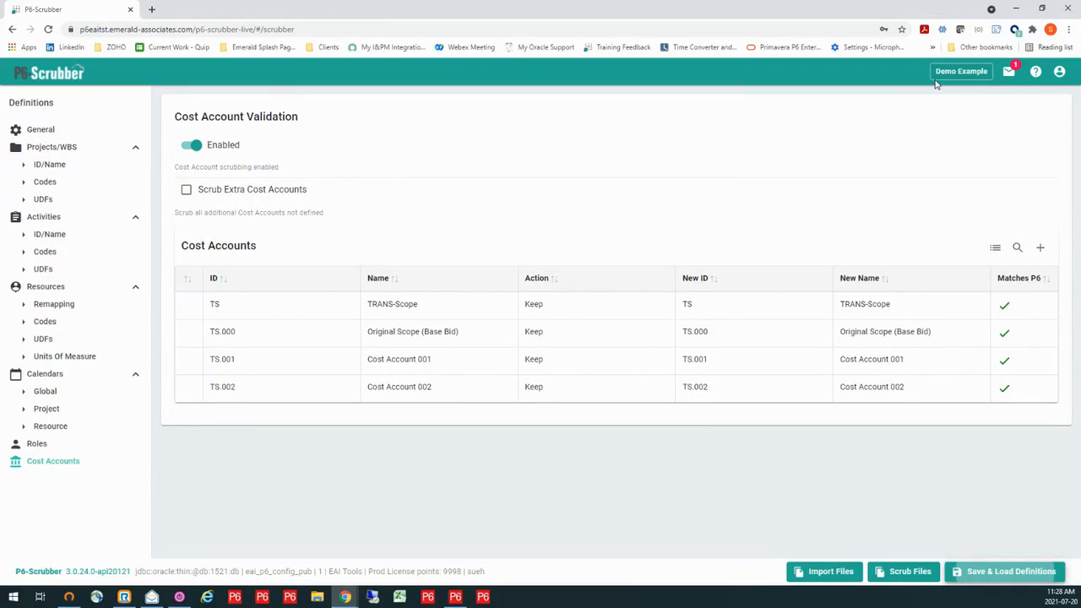
pyautogui.click(988, 576)
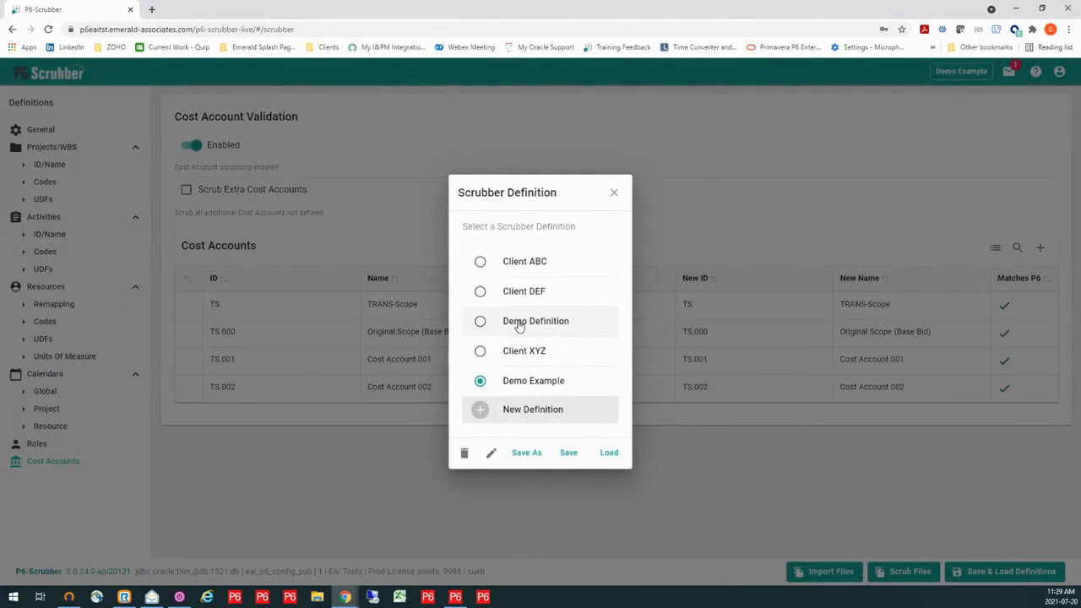
# - Load the saved Demo Definition scrubber definition and open its project code settings
pyautogui.click(519, 326)
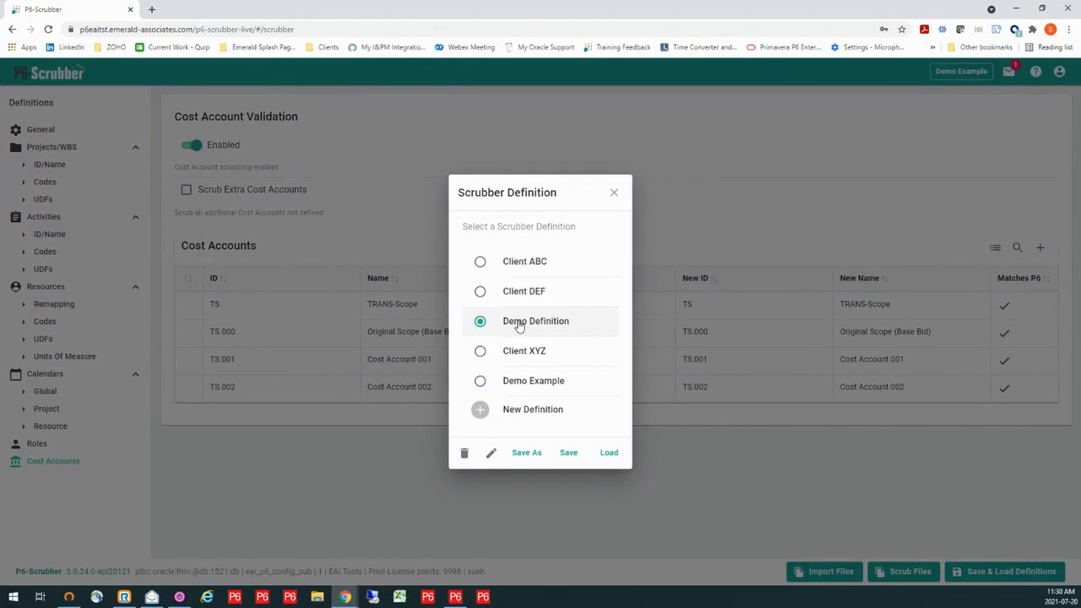
pyautogui.click(610, 455)
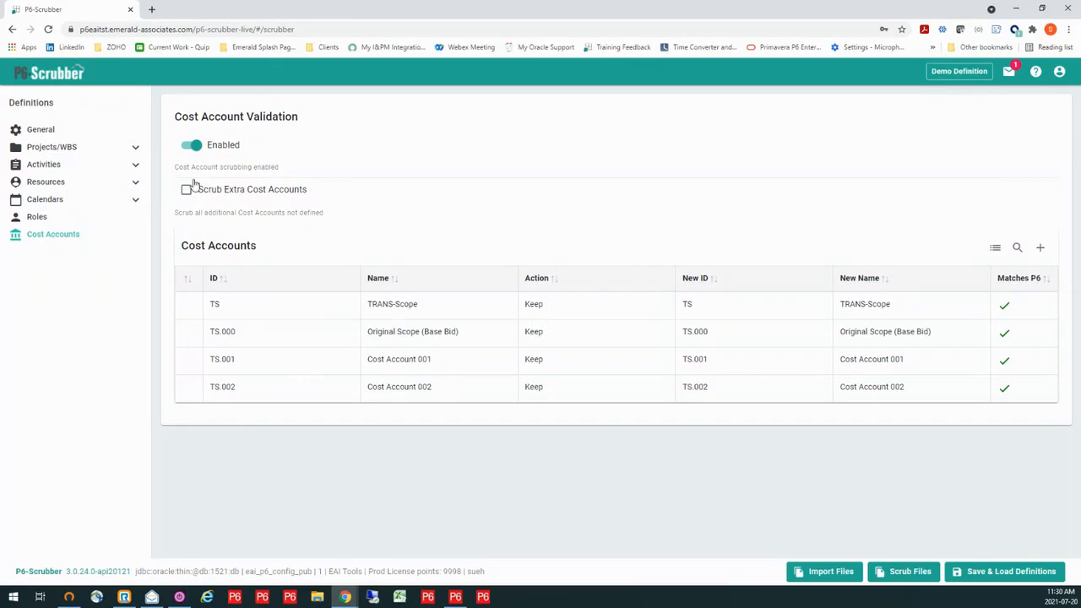
pyautogui.click(136, 147)
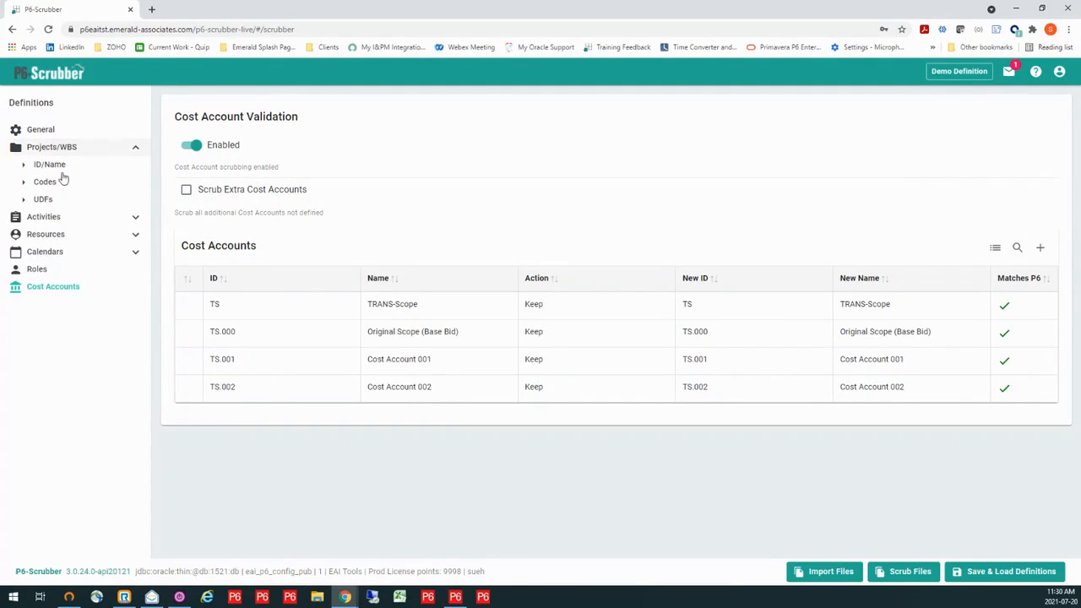
pyautogui.click(48, 182)
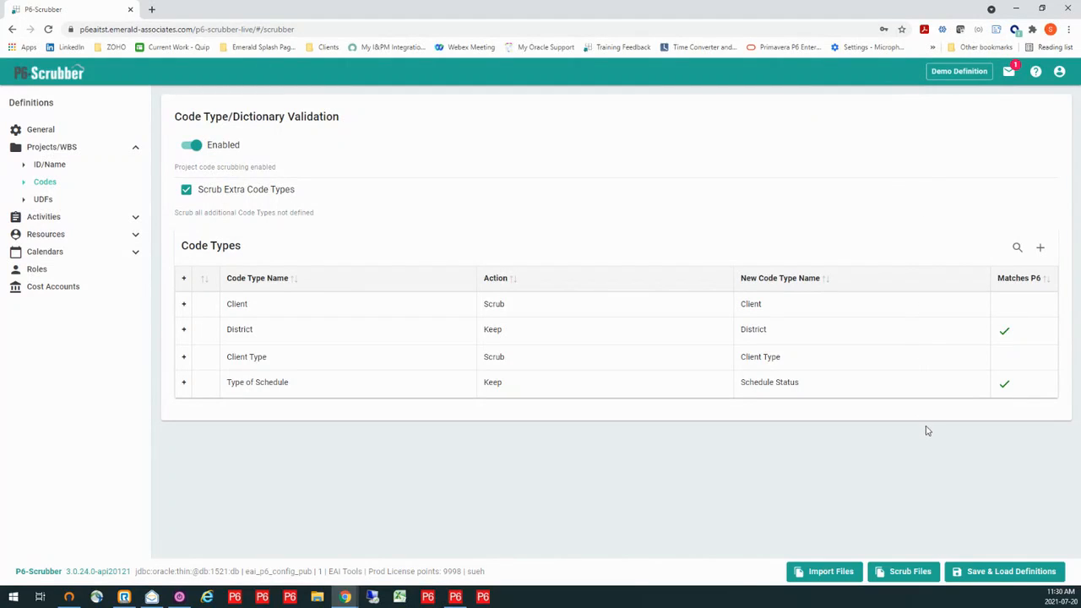
# - Scrub SC02080-1-PRE-Master.xer and SC04080-1-PRE-Master.xer with the loaded definition and open the report of the new SC02080 result
pyautogui.click(901, 573)
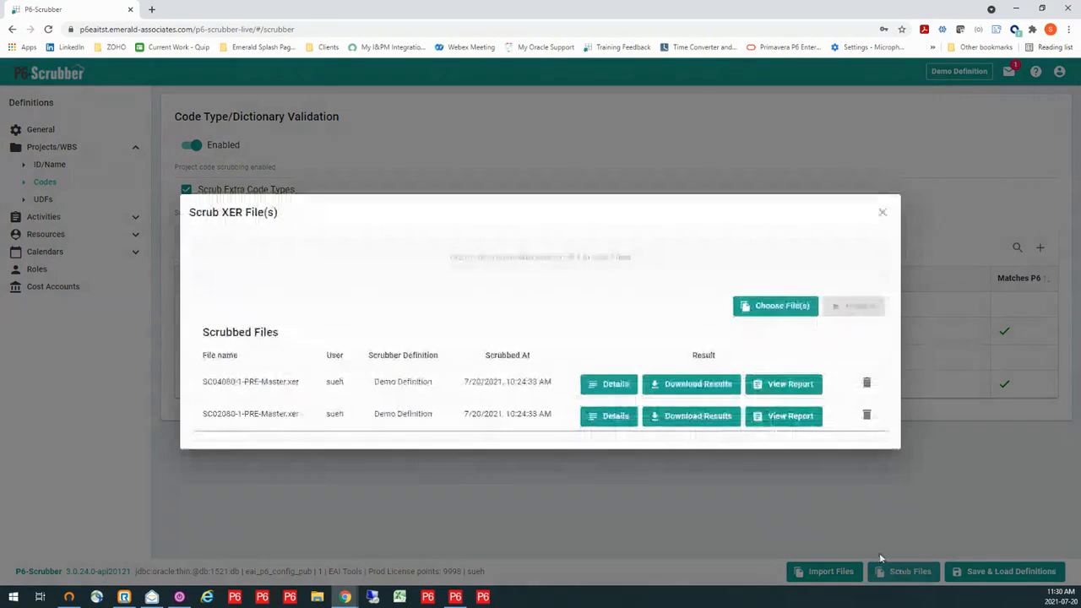
pyautogui.click(524, 260)
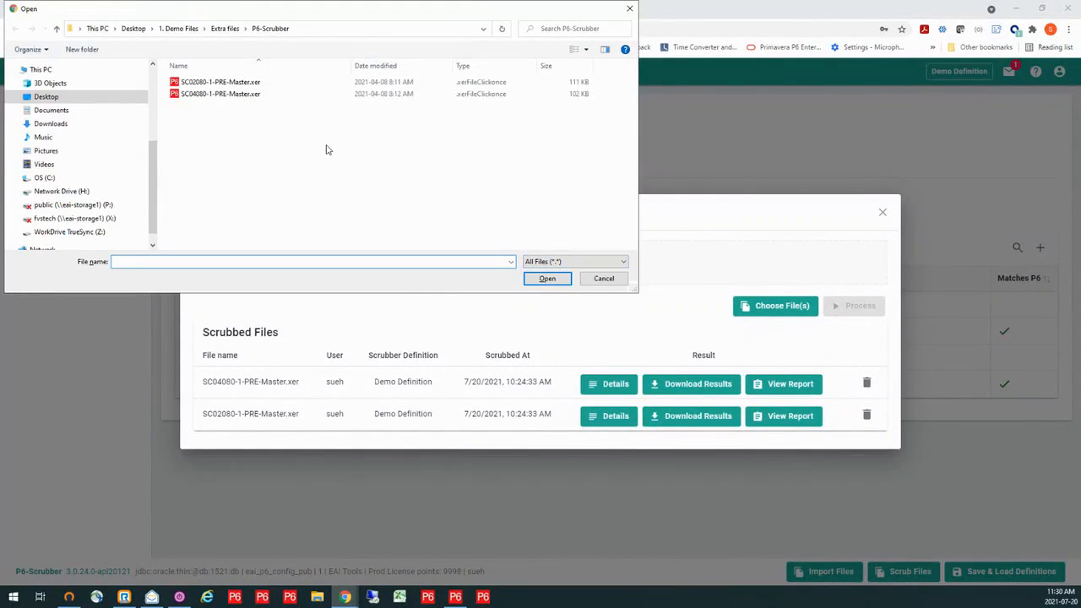
pyautogui.click(246, 85)
pyautogui.keyDown('ctrl'); pyautogui.click(245, 95); pyautogui.keyUp('ctrl')
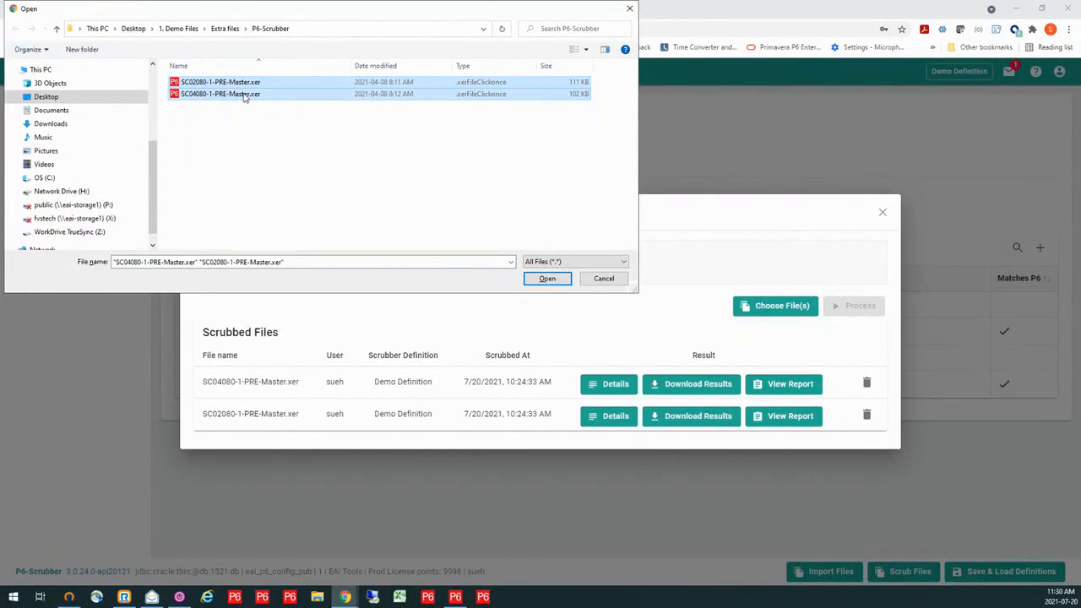
pyautogui.click(543, 280)
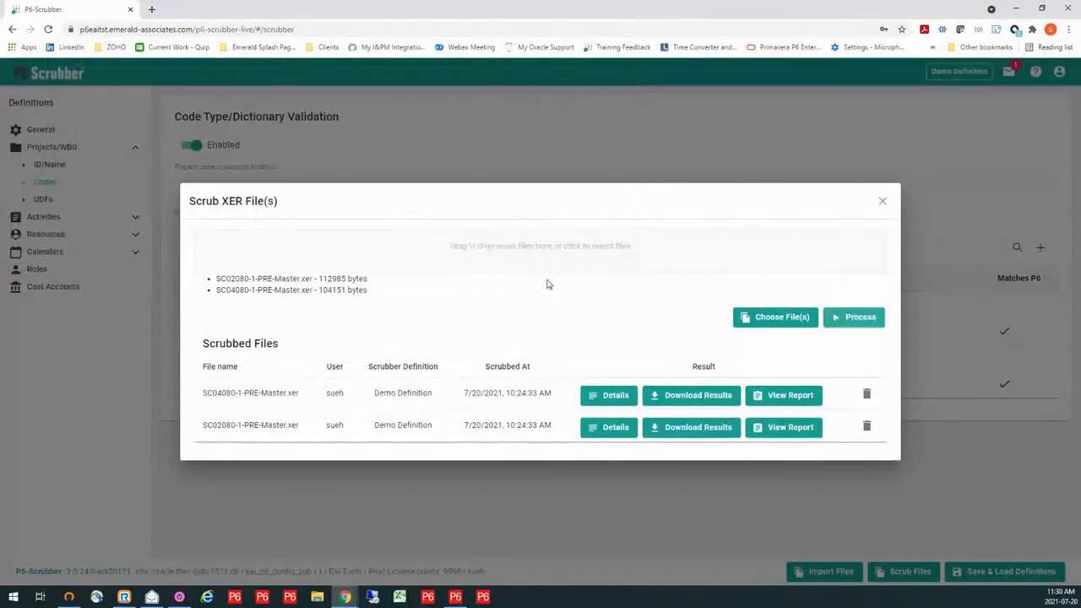
pyautogui.click(860, 320)
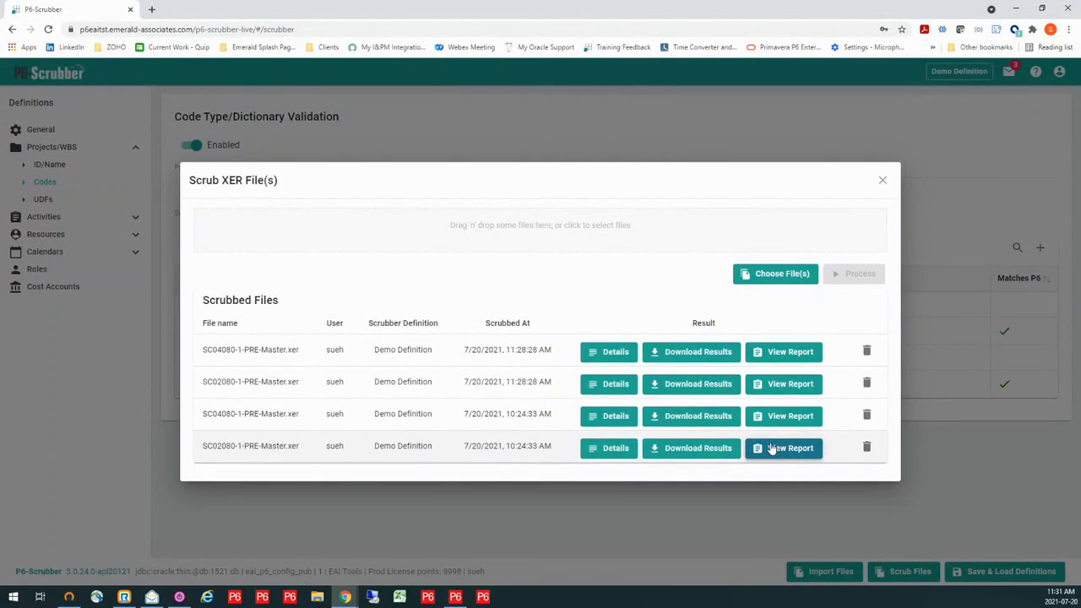
pyautogui.click(776, 391)
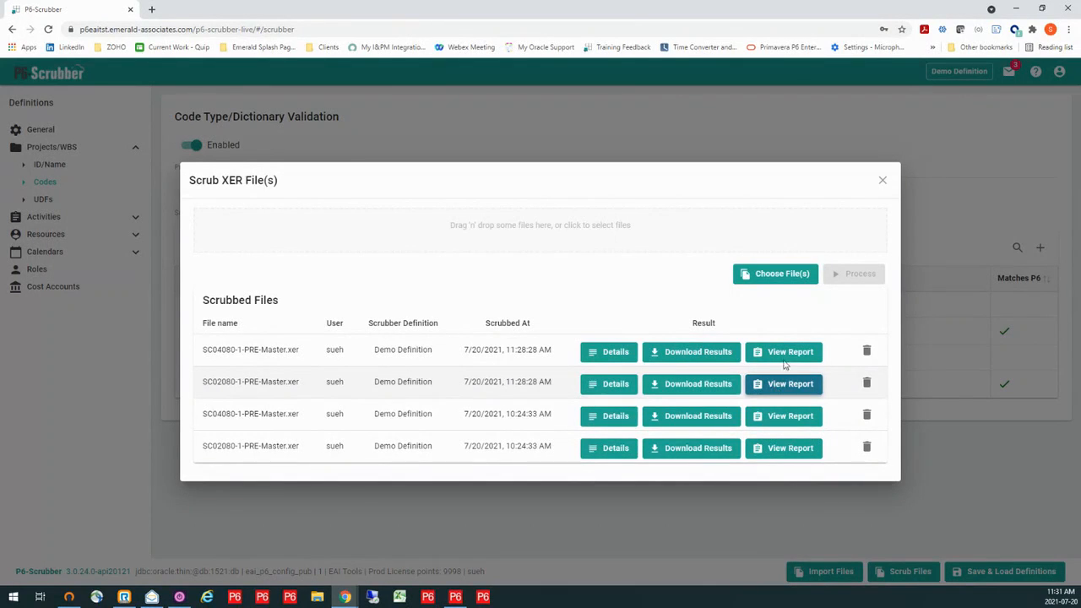
pyautogui.click(882, 180)
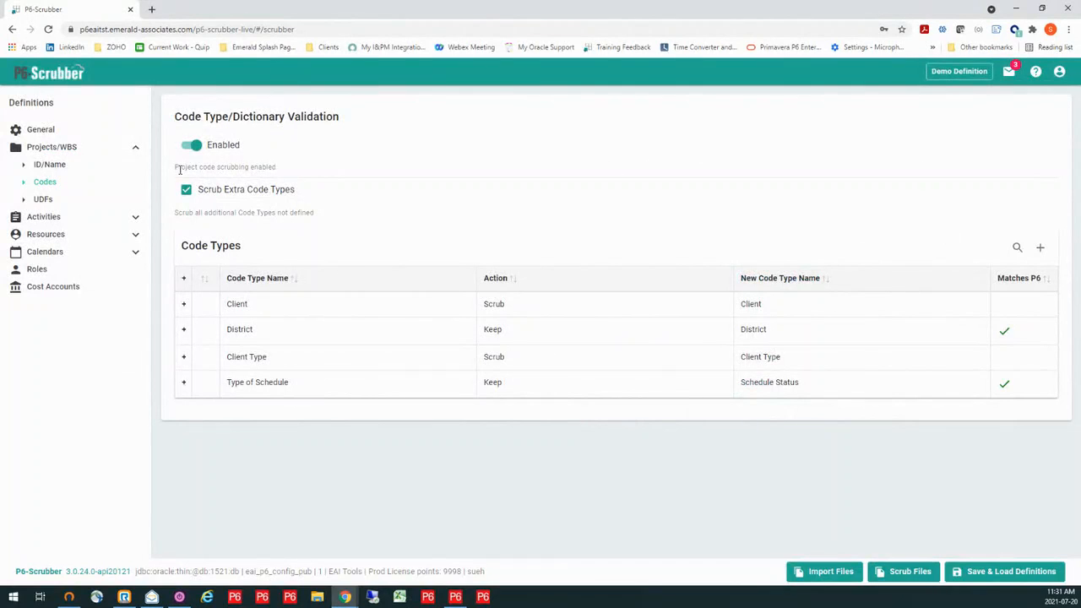
pyautogui.click(136, 150)
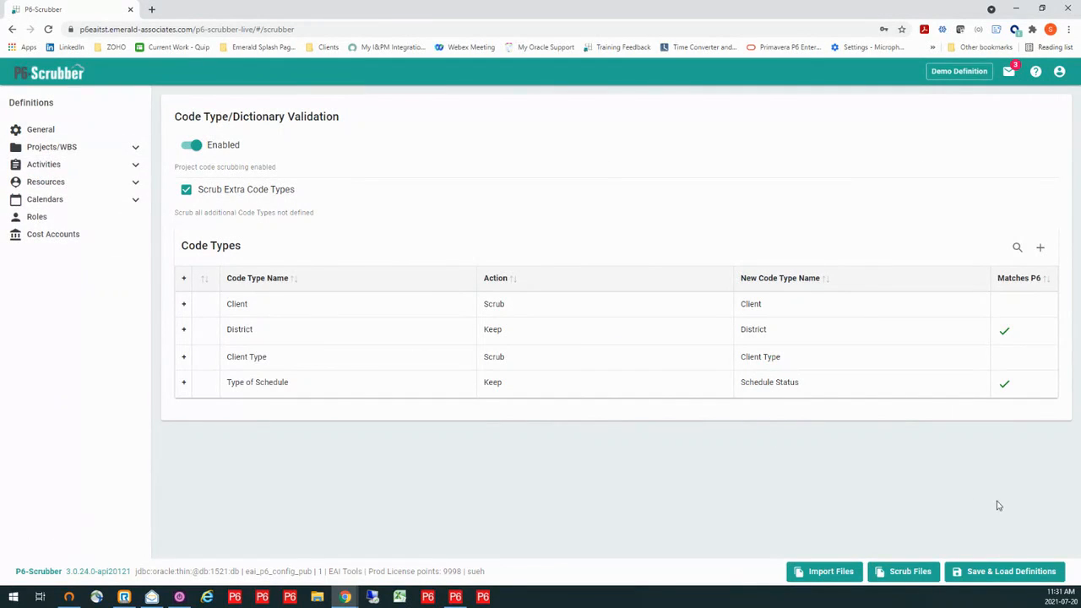
pyautogui.click(911, 572)
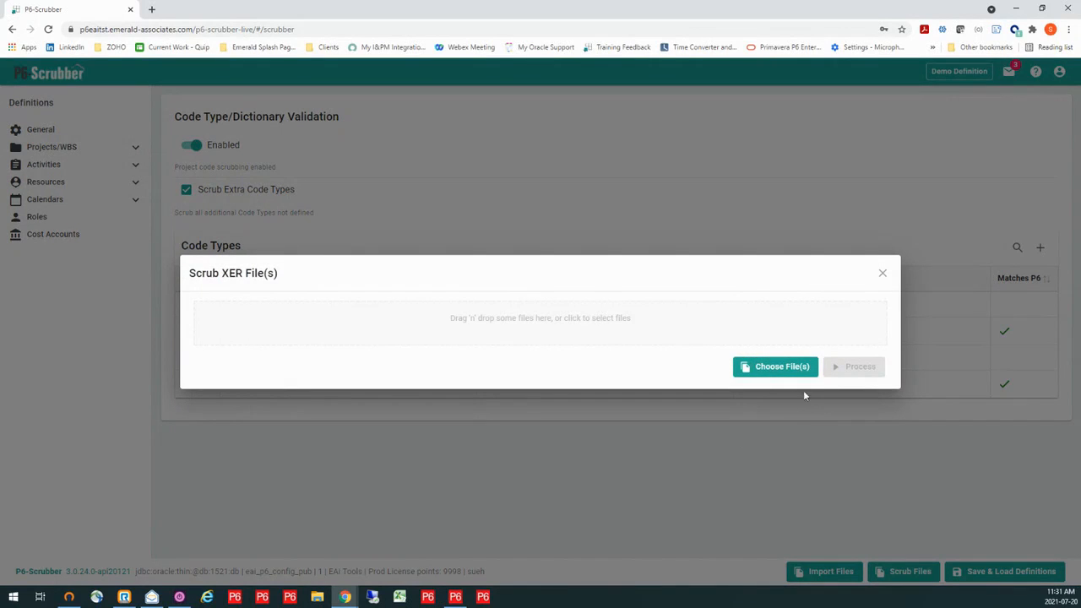
pyautogui.click(595, 323)
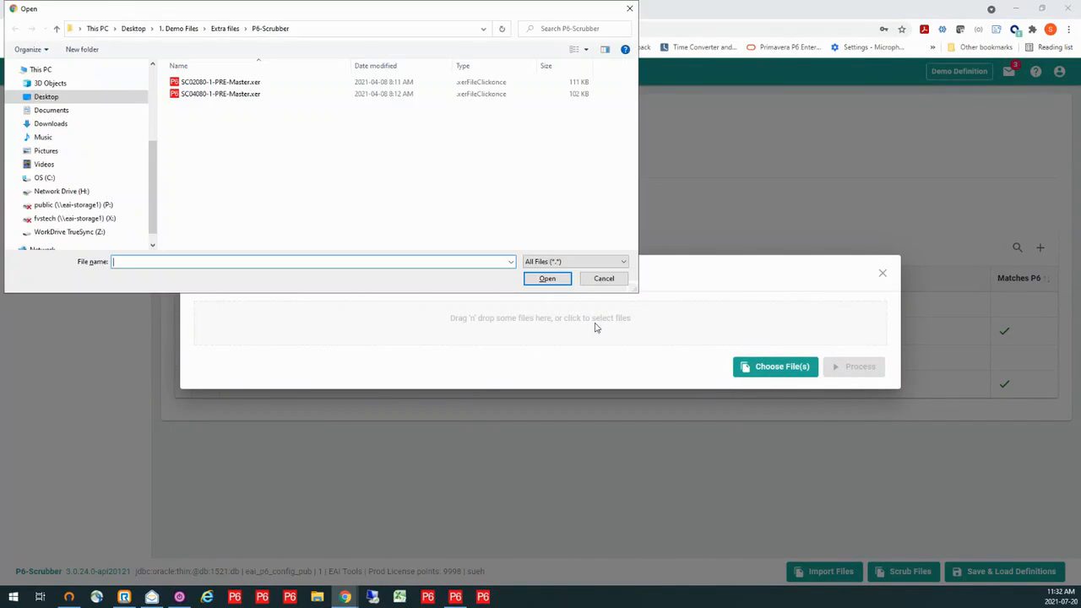
pyautogui.click(245, 85)
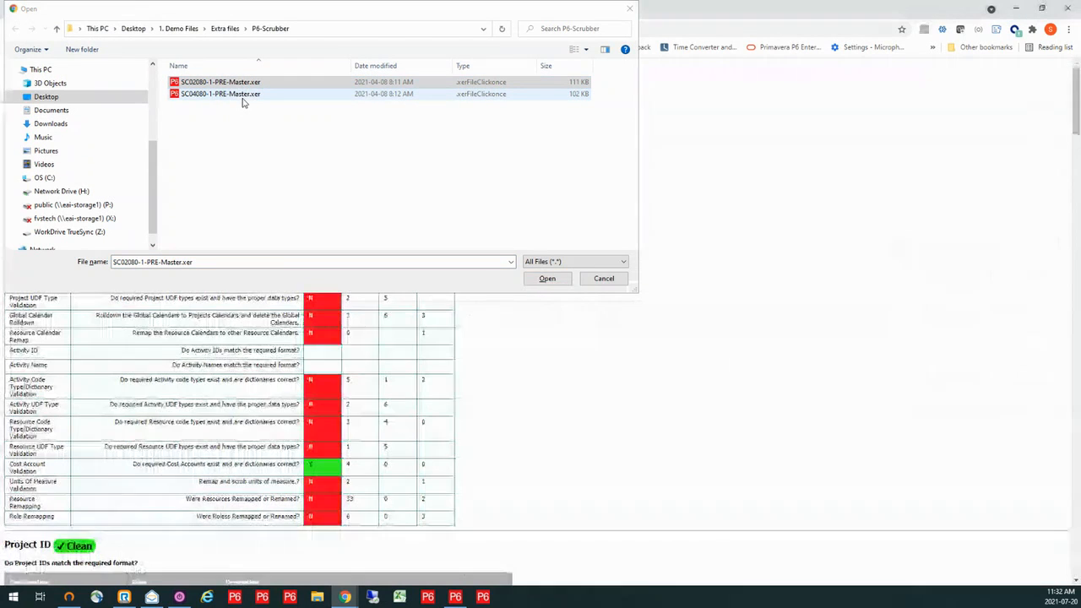
pyautogui.keyDown('ctrl'); pyautogui.click(242, 94); pyautogui.keyUp('ctrl')
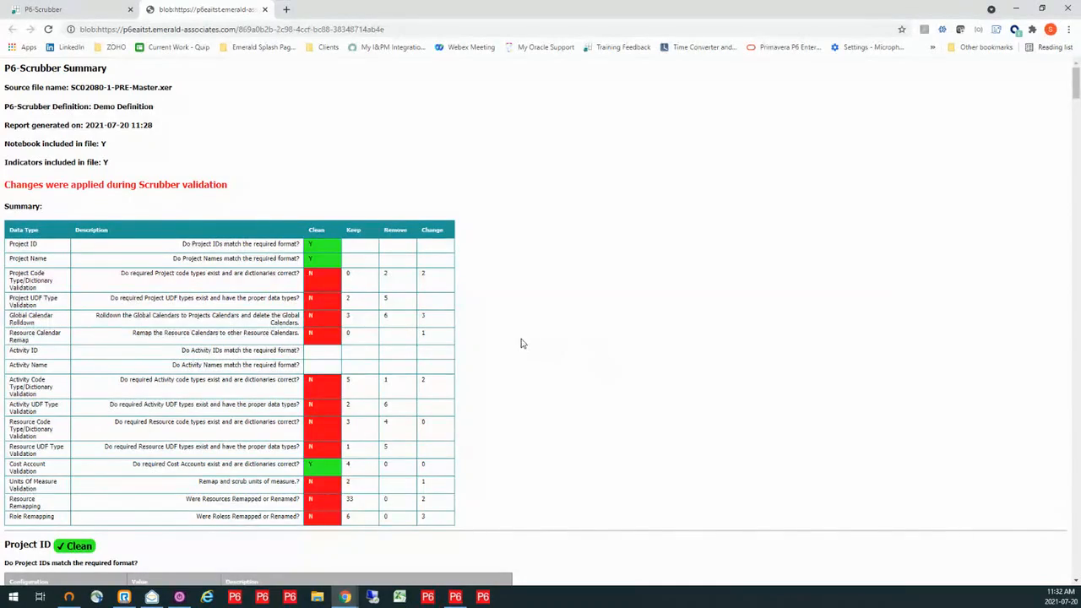
# - Examine the project ID, project name, project code and project UDF validation sections of the scrubber report, and close the report
pyautogui.scroll(-2, 528, 341)
pyautogui.scroll(-4, 532, 341)
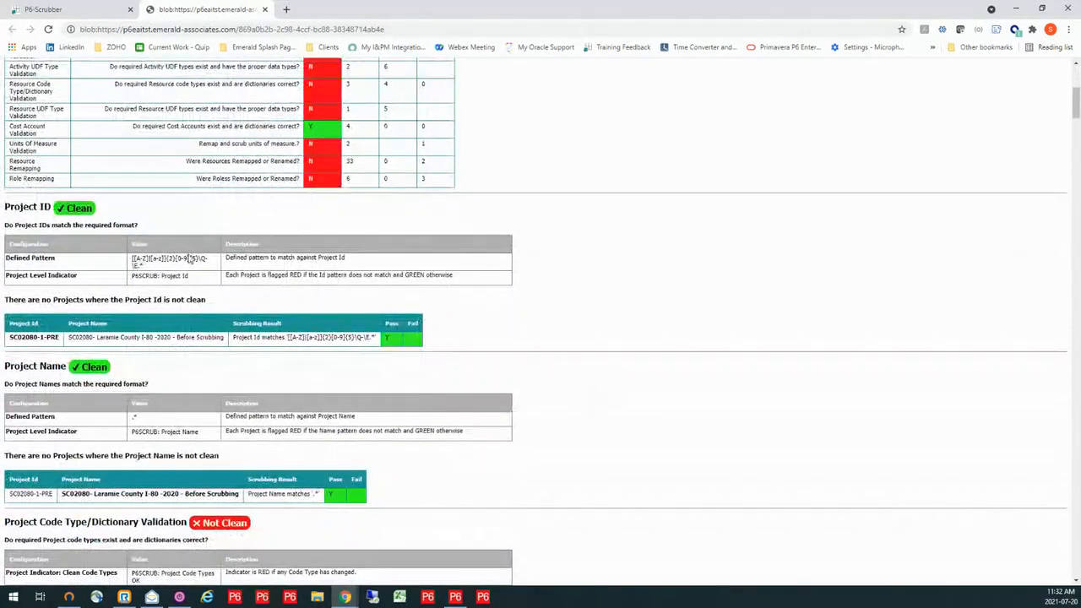
pyautogui.scroll(-2, 607, 260)
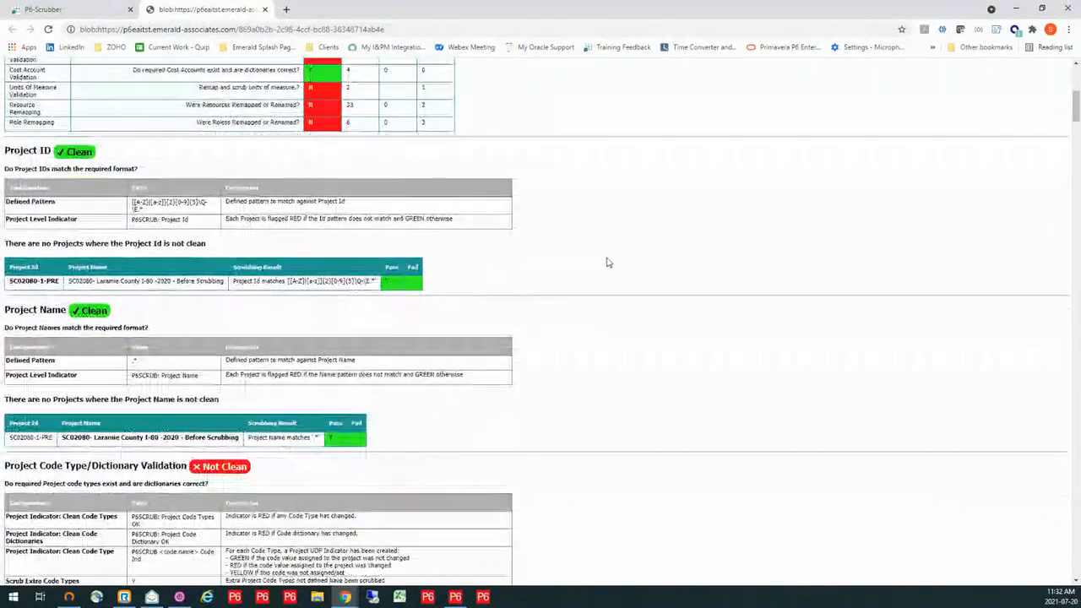
pyautogui.scroll(-5, 605, 264)
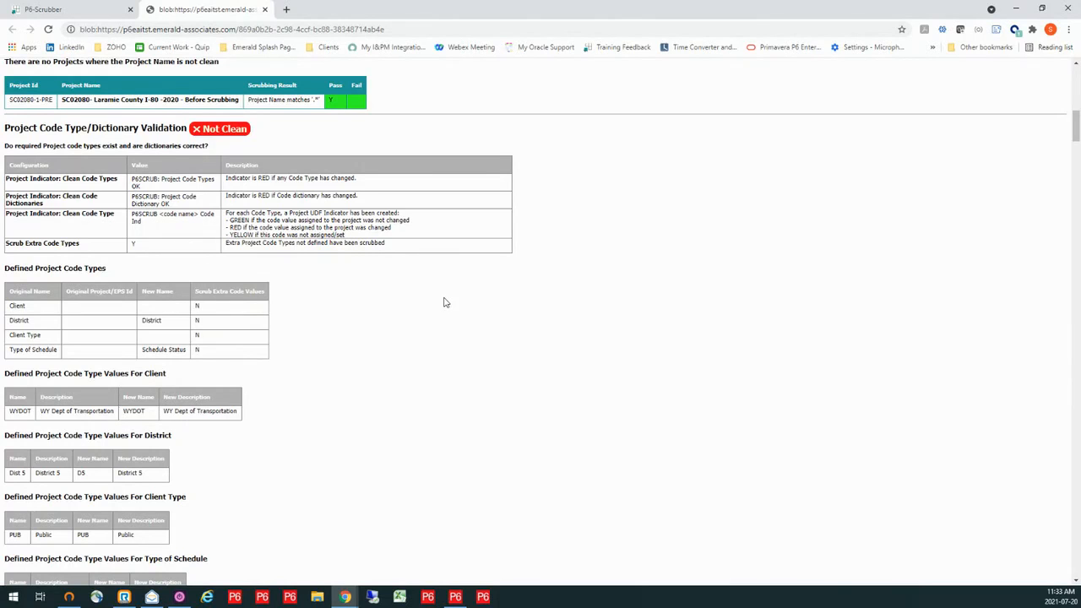
pyautogui.scroll(-5, 445, 302)
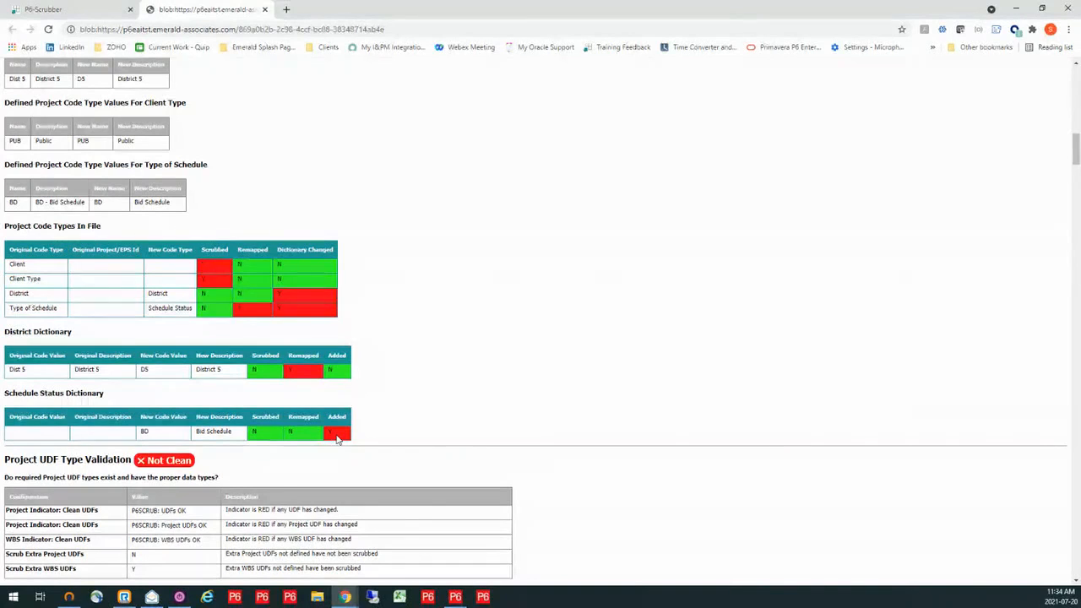
pyautogui.scroll(-1, 345, 431)
pyautogui.scroll(-5, 344, 430)
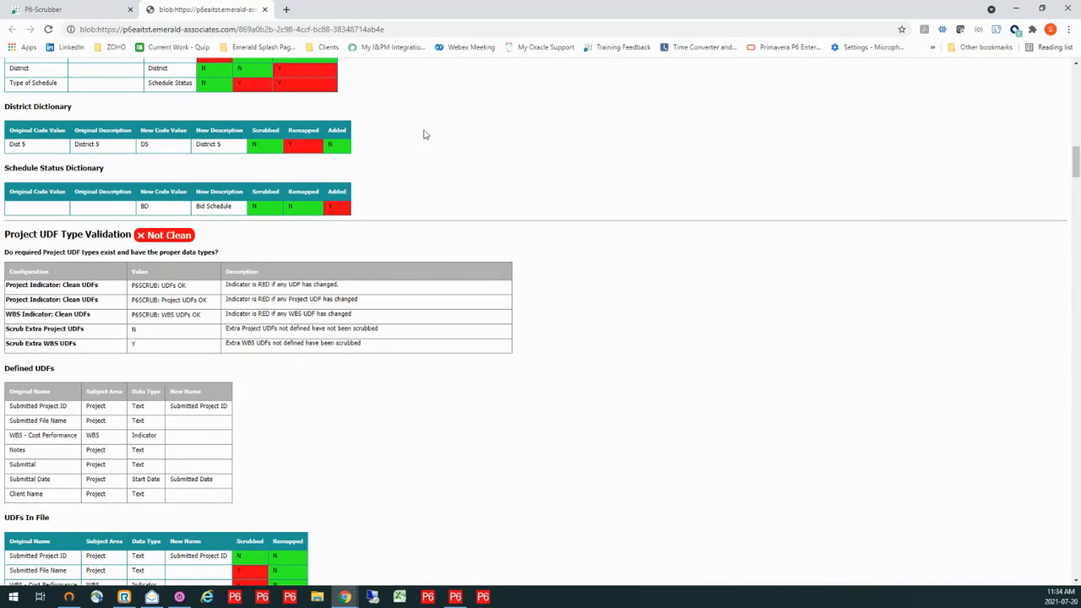
pyautogui.click(266, 9)
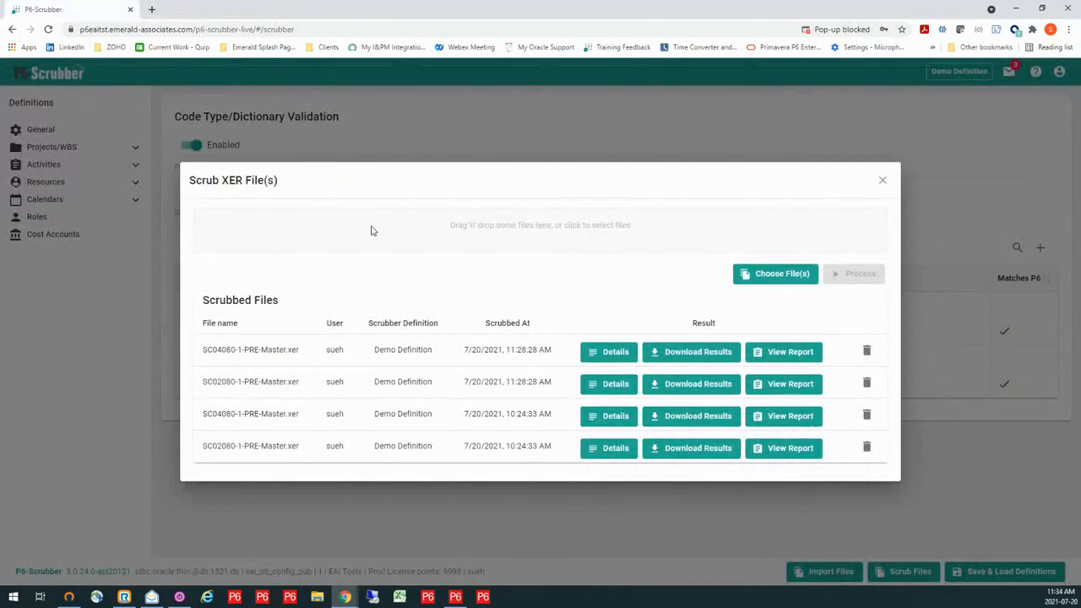
# - Try to download the scrubbed results of SC02080-1-PRE-Master.xer, cancelling the save and blocking the site's multiple file downloads
pyautogui.click(704, 388)
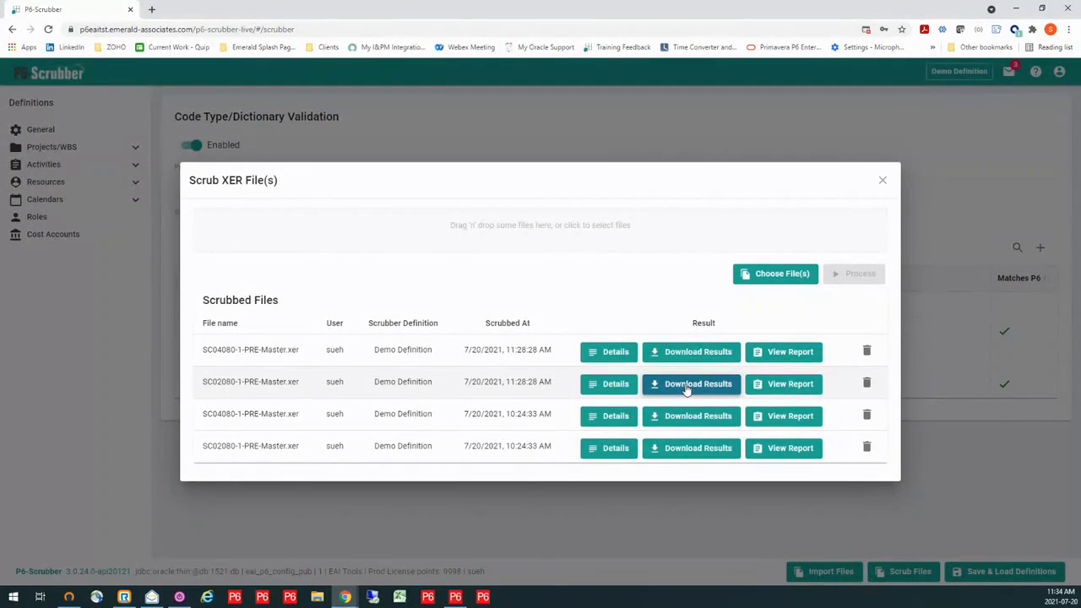
pyautogui.click(687, 389)
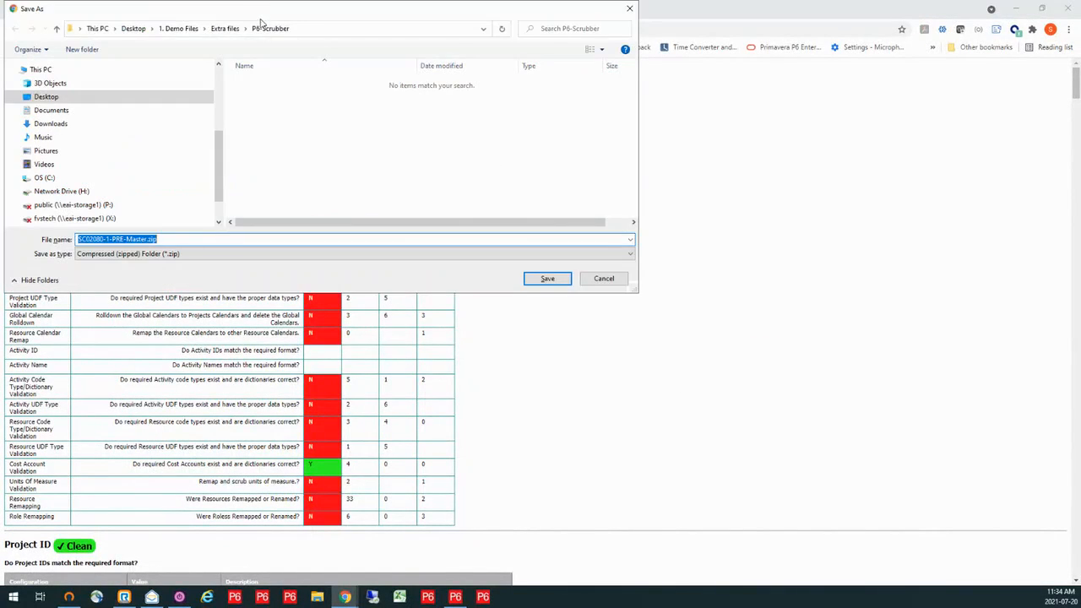
pyautogui.click(604, 281)
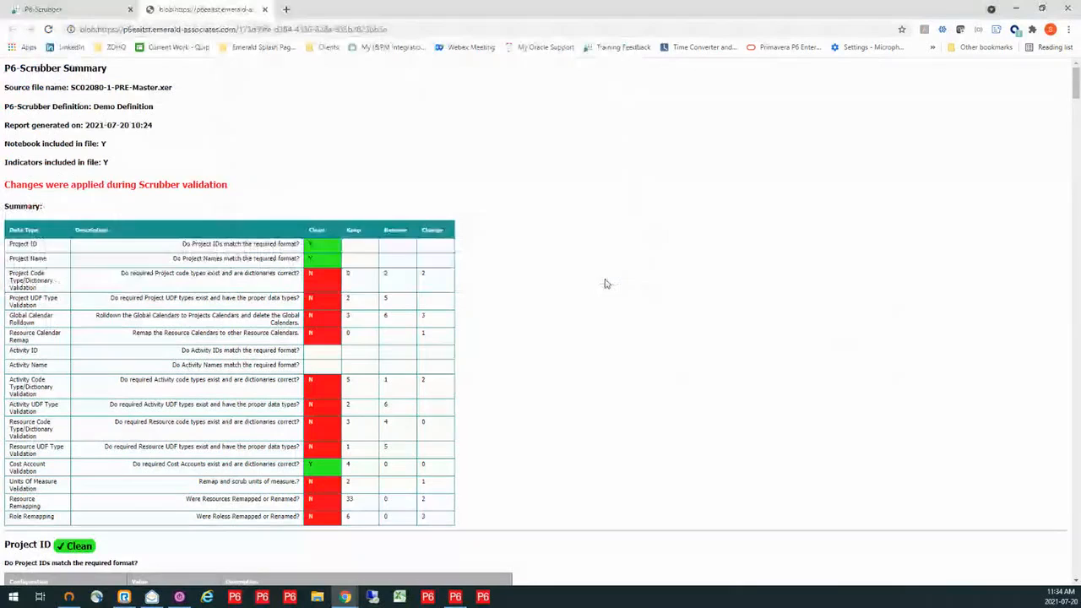
pyautogui.click(264, 10)
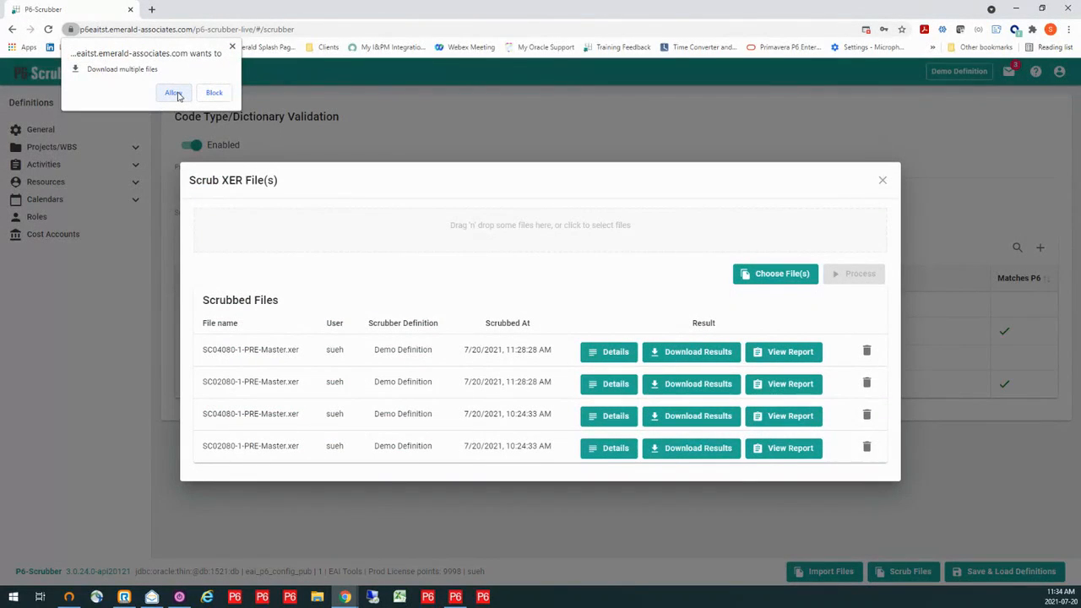
pyautogui.click(214, 93)
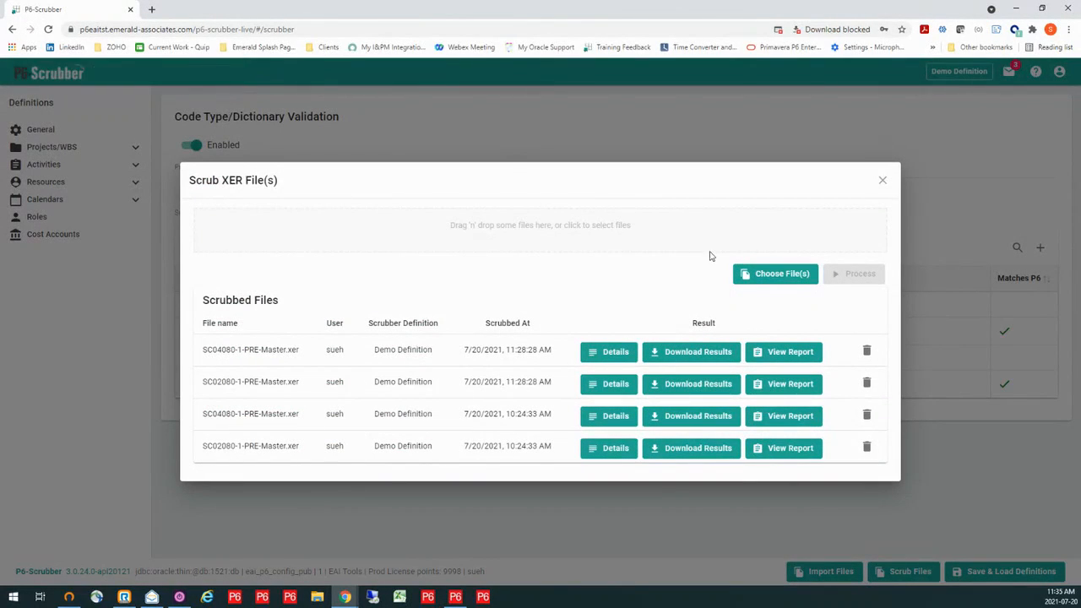
# - Try again to download results for the earlier SC04080 scrub and the latest SC02080 scrub, and close the scrubbing dialog
pyautogui.click(687, 417)
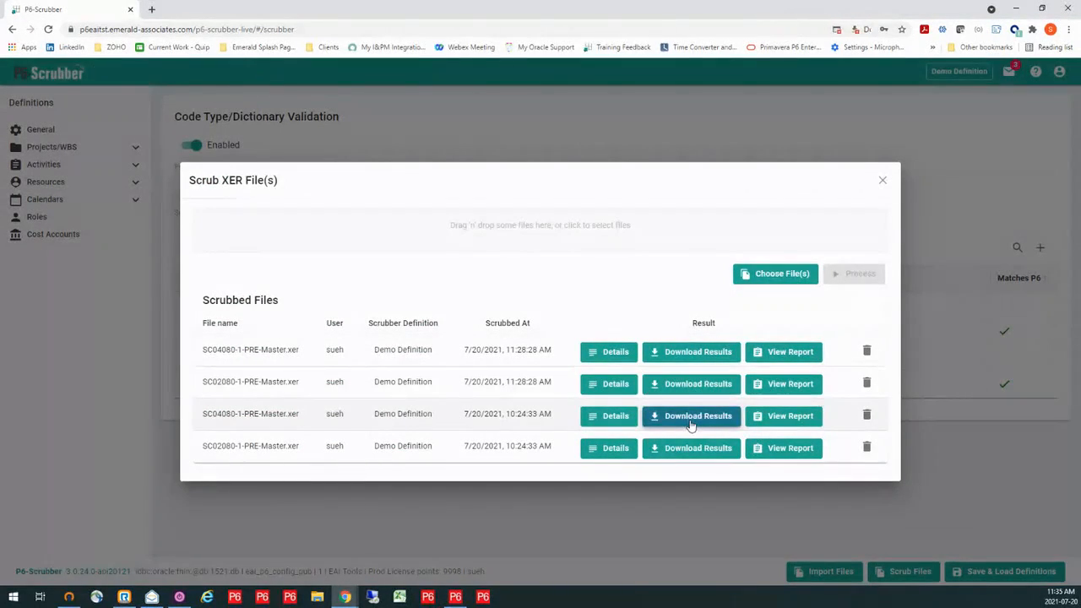
pyautogui.click(687, 421)
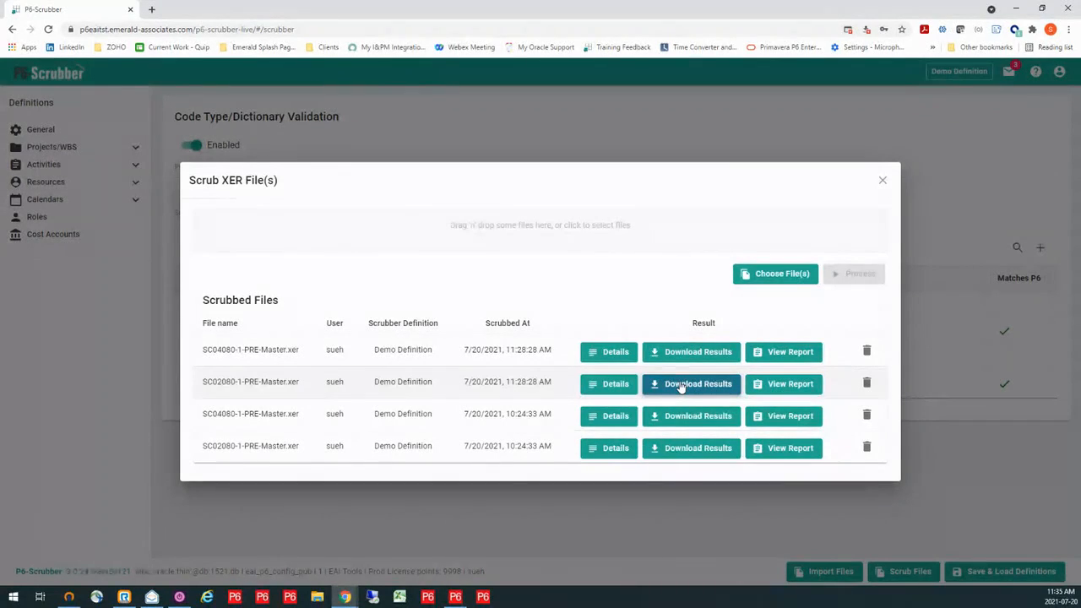
pyautogui.click(681, 386)
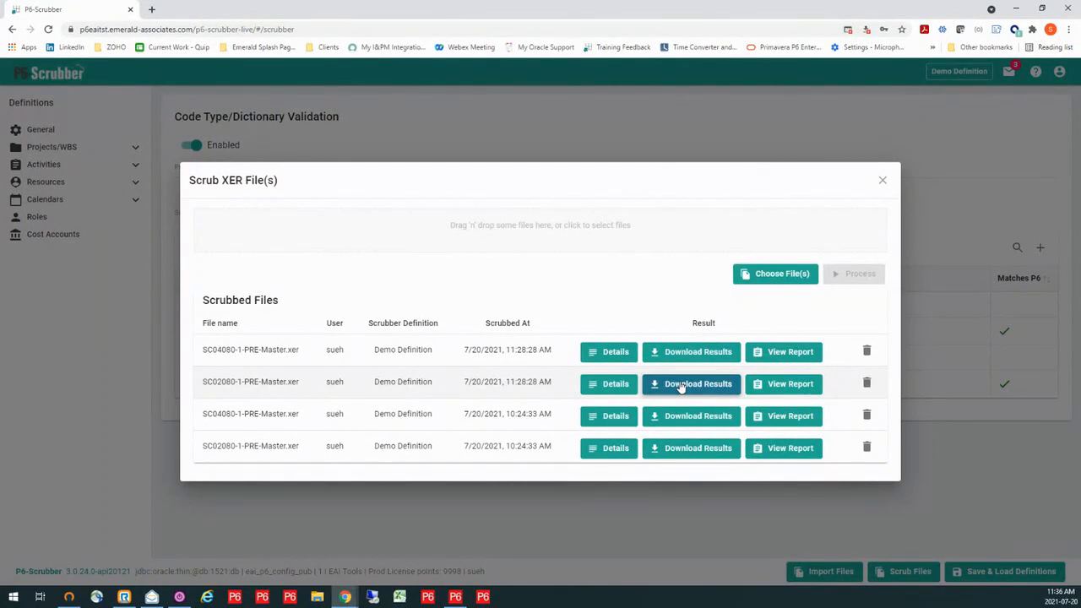
pyautogui.click(883, 180)
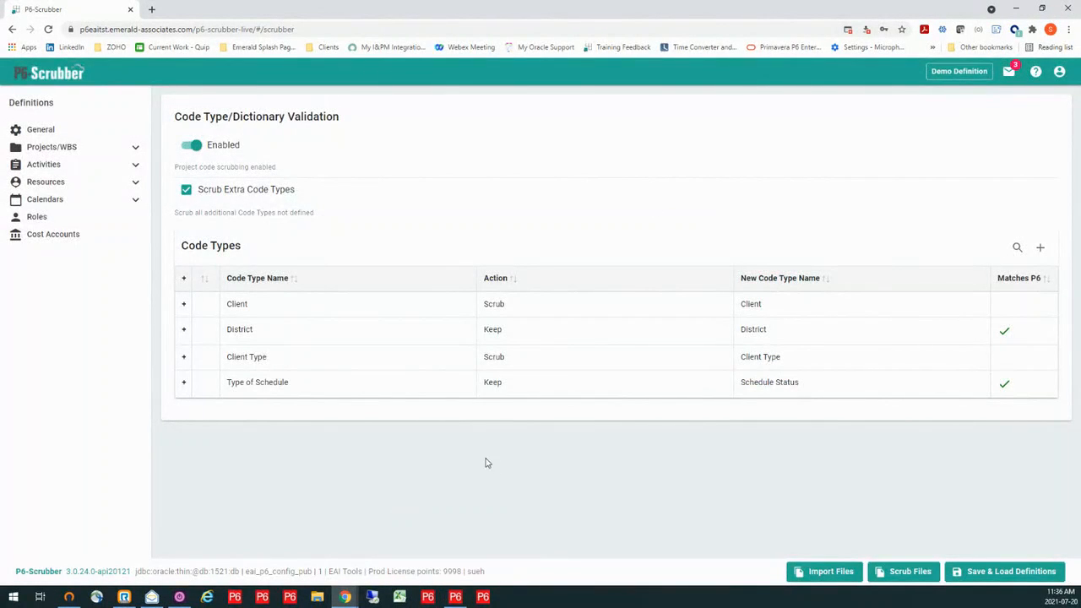
# - Switch to Primavera P6 Professional and open only the scrubbed project SC02080-1-PRE-3 under the DEMO node
pyautogui.click(455, 598)
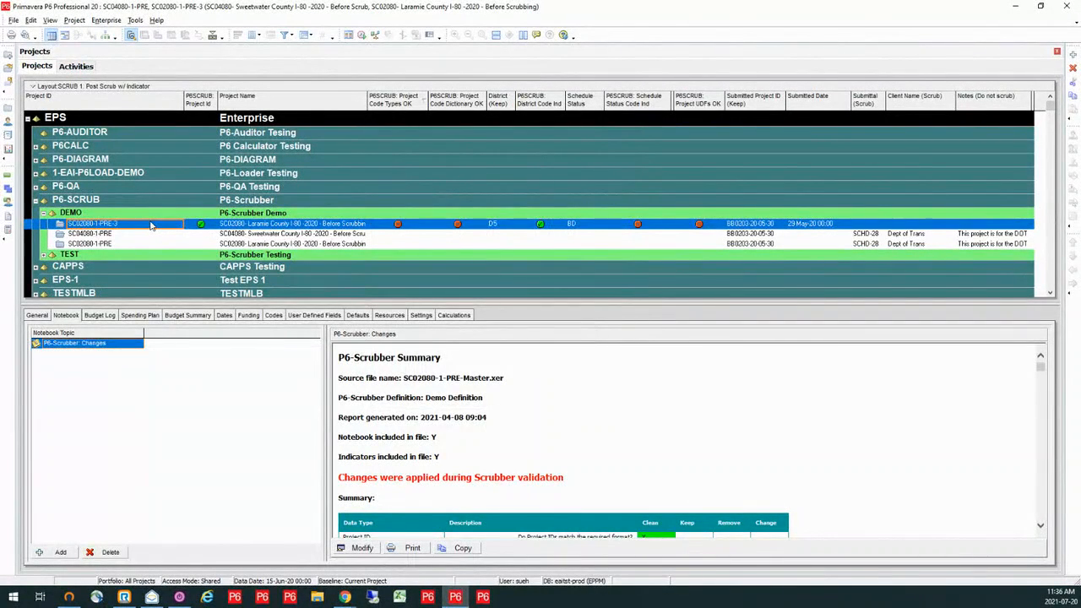
pyautogui.rightClick(150, 225)
pyautogui.click(179, 226)
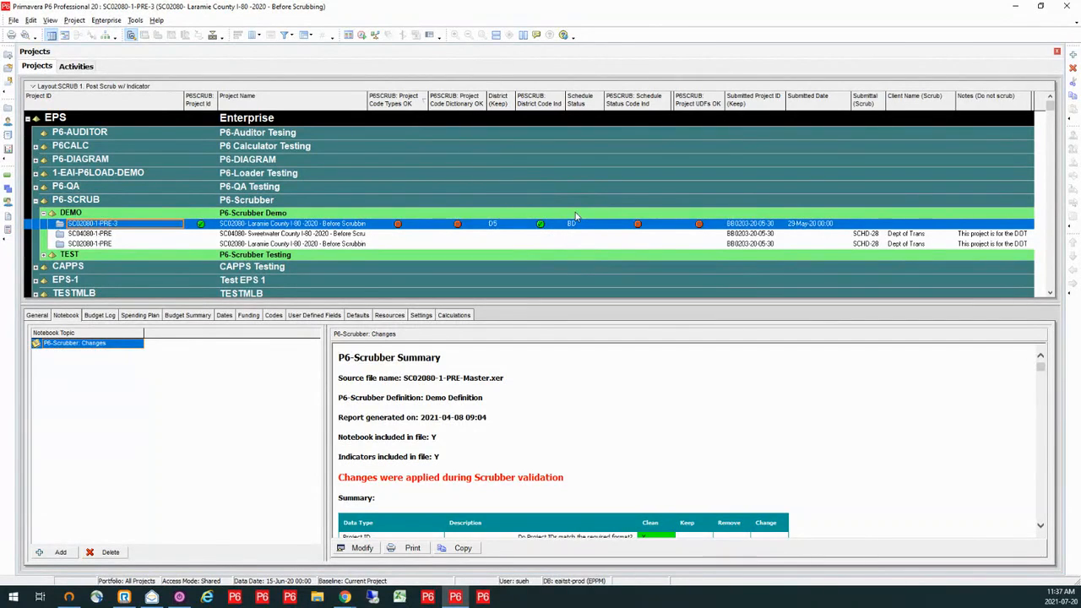
# - Review the scrub indicators of project SC02080-1-PRE-3 and the summary table in its P6-Scrubber: Changes notebook
pyautogui.click(639, 226)
pyautogui.scroll(-3, 544, 421)
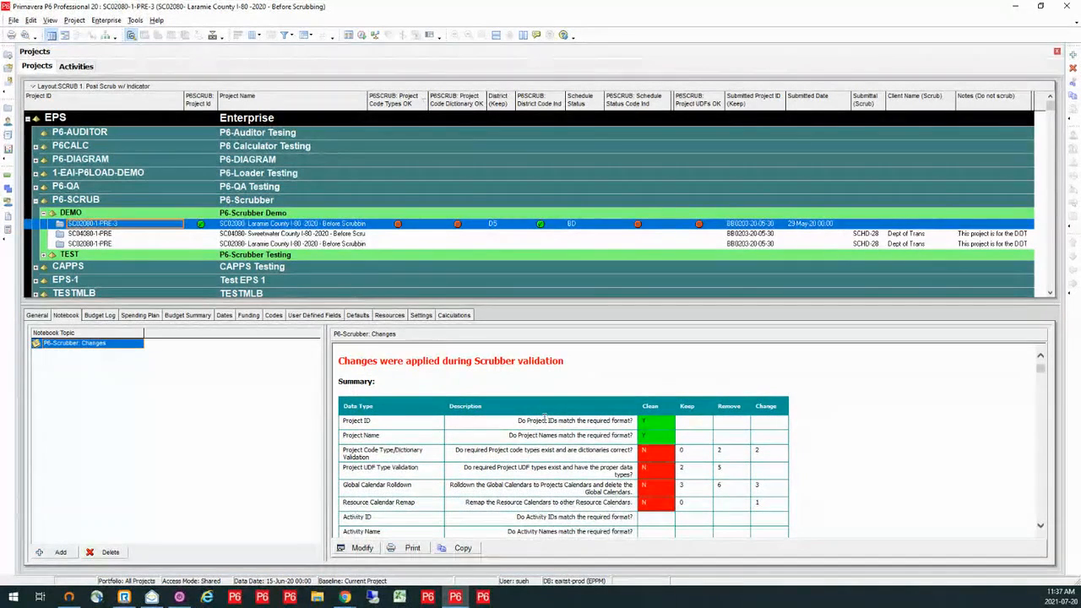
pyautogui.scroll(3, 544, 420)
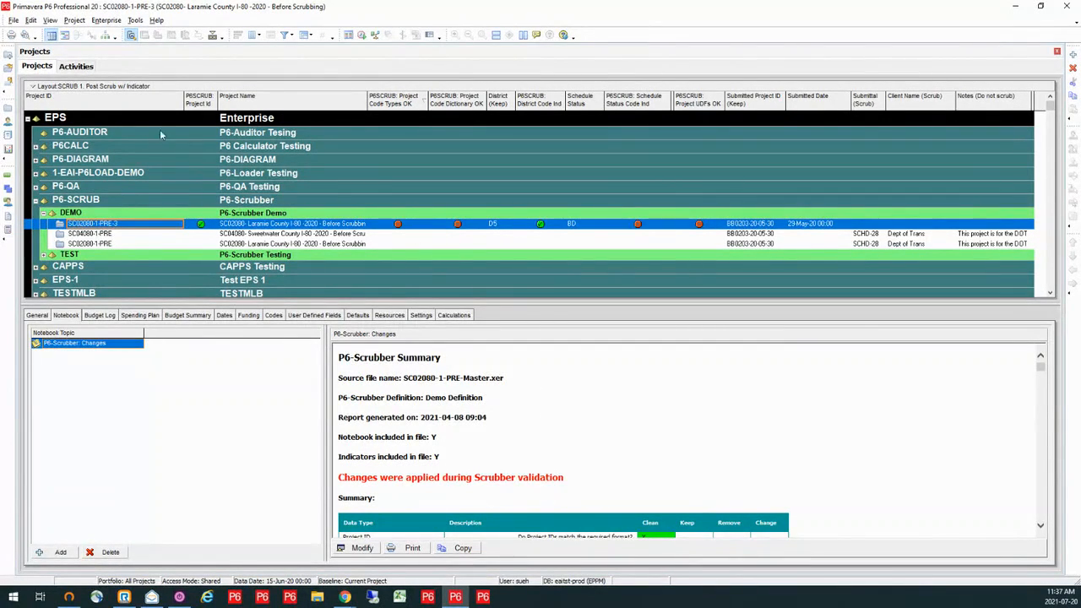
# - Show the activities of SC02080-1-PRE-3 with the layout SCRUB 1. Post Scrub Codes/UDF's
pyautogui.click(85, 67)
pyautogui.click(27, 81)
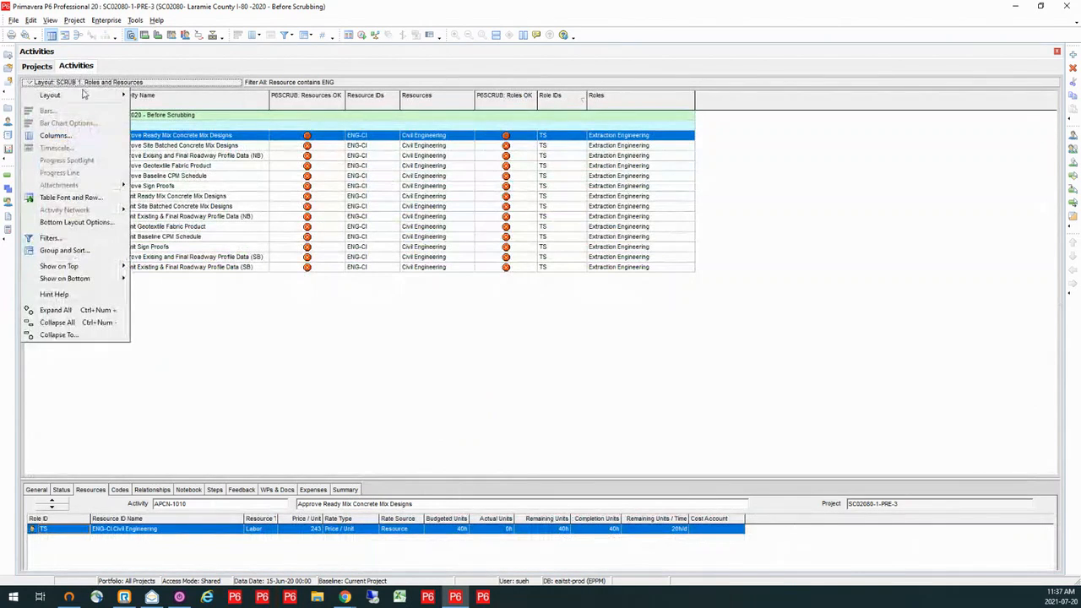
pyautogui.moveTo(68, 94)
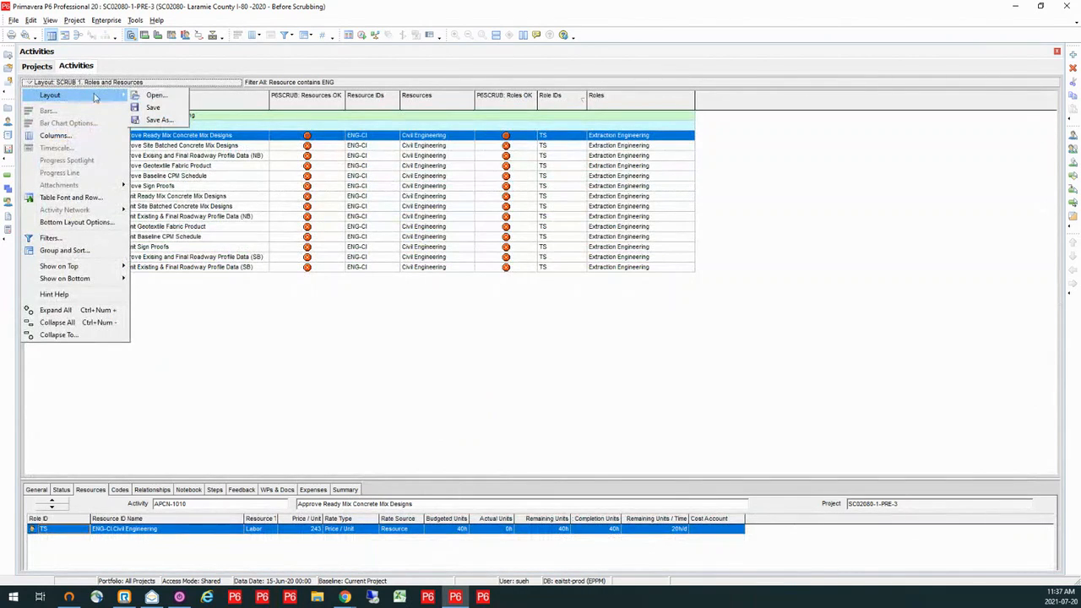
pyautogui.click(146, 95)
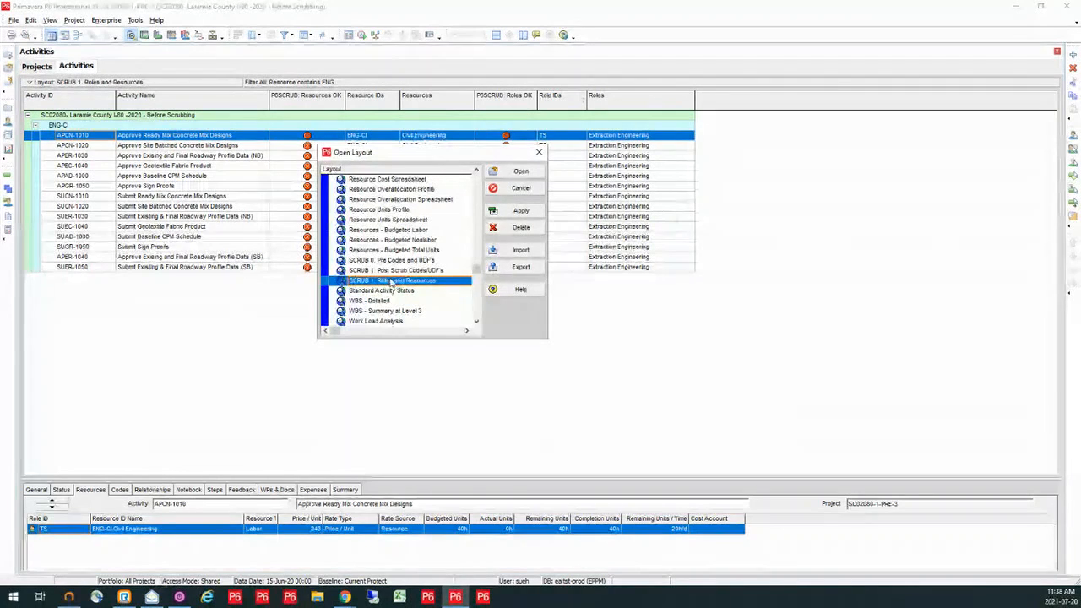
pyautogui.click(391, 270)
pyautogui.click(519, 172)
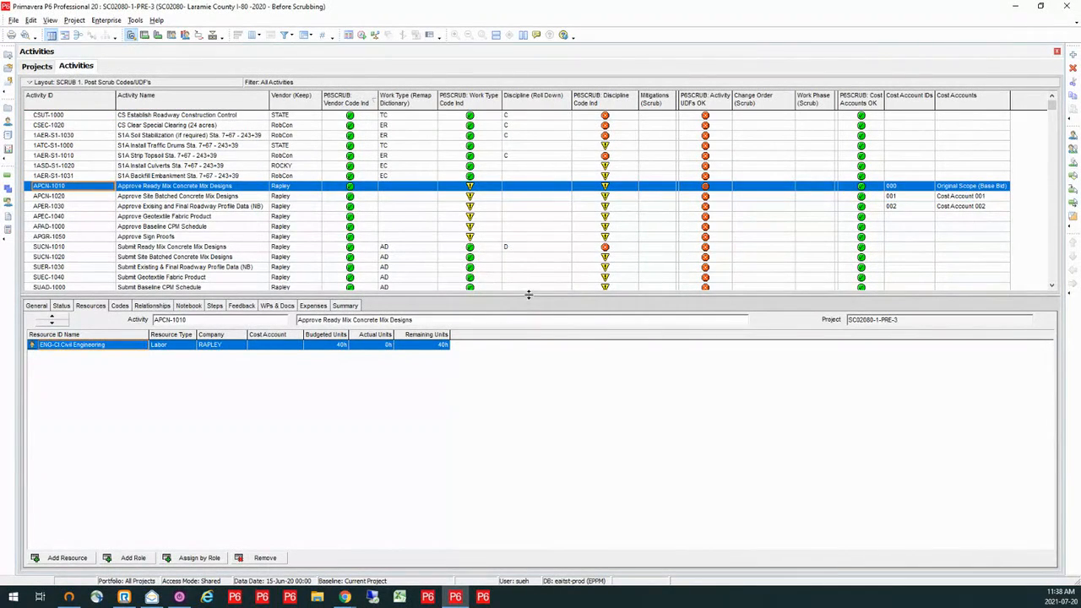
# - Enlarge the activity table and examine the P6SCRUB indicators for activity codes, UDFs and cost accounts
pyautogui.moveTo(533, 345); pyautogui.dragTo(539, 434)
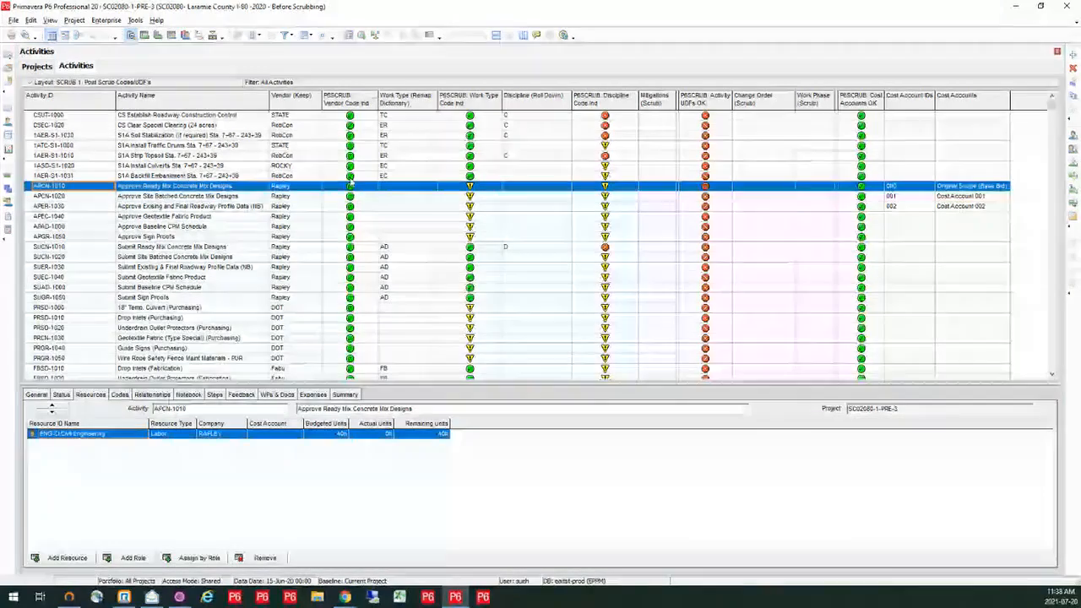
pyautogui.scroll(-6, 326, 361)
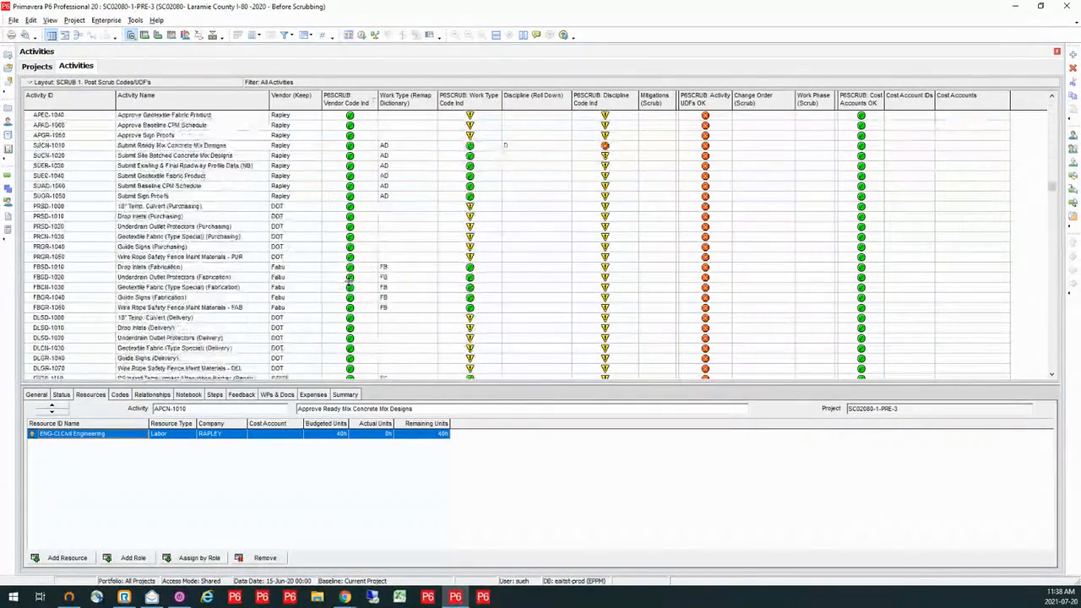
pyautogui.scroll(6, 349, 280)
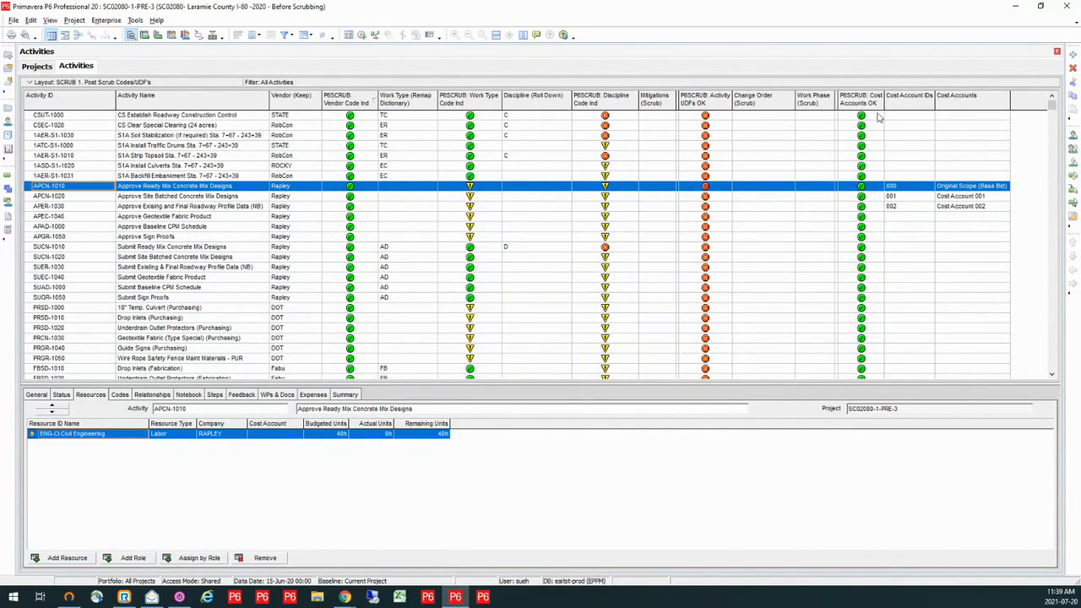
# - Open projects SC02080-1-PRE-3 and SC04080-1-PRE from the DEMO node together
pyautogui.press('ctrl')
pyautogui.click(37, 65)
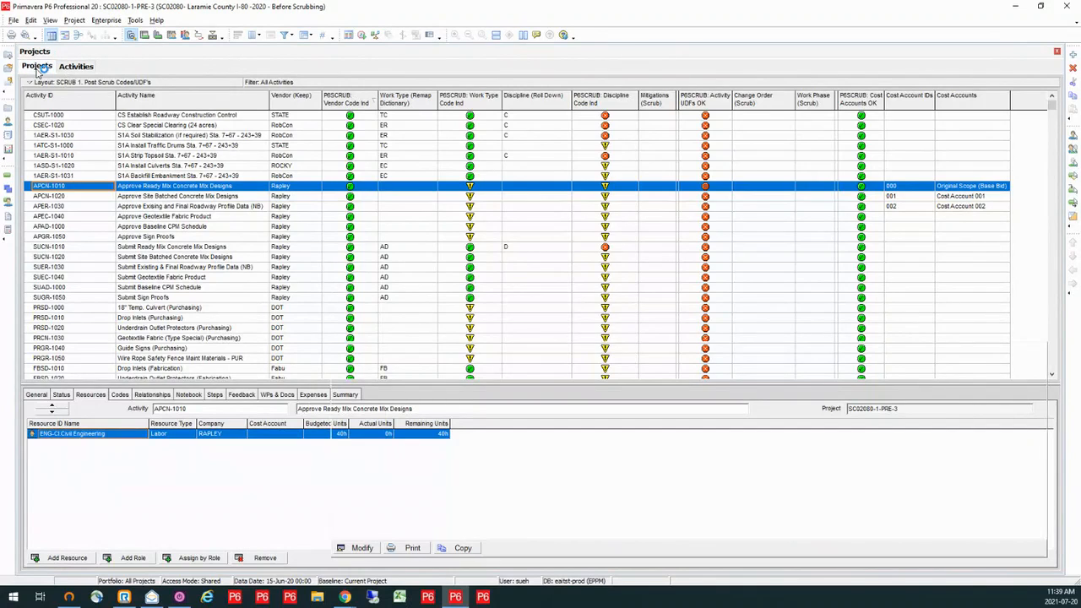
pyautogui.keyDown('ctrl'); pyautogui.click(245, 234); pyautogui.keyUp('ctrl')
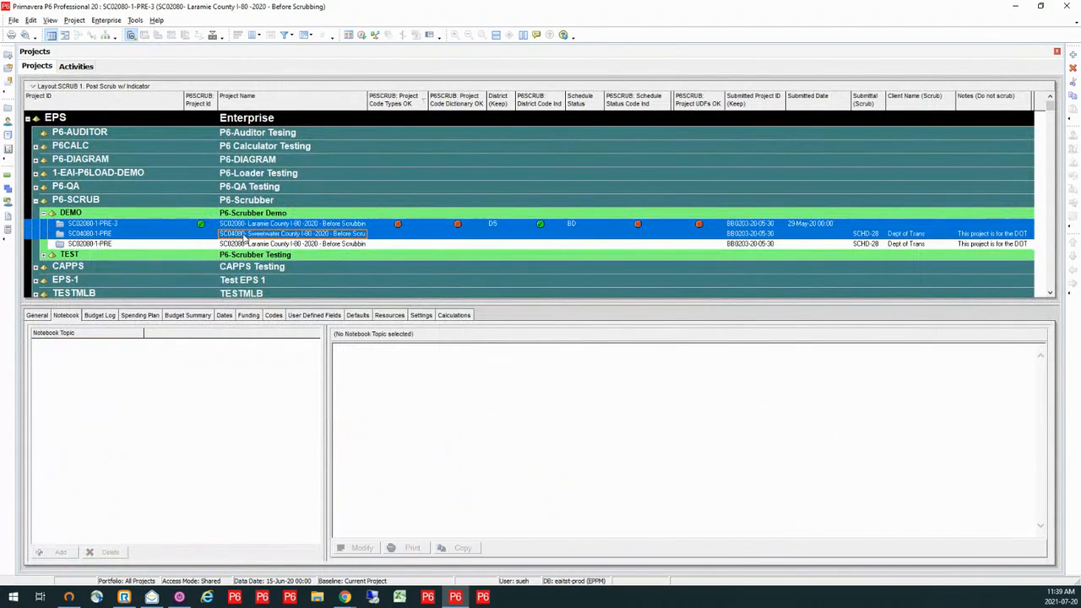
pyautogui.rightClick(244, 234)
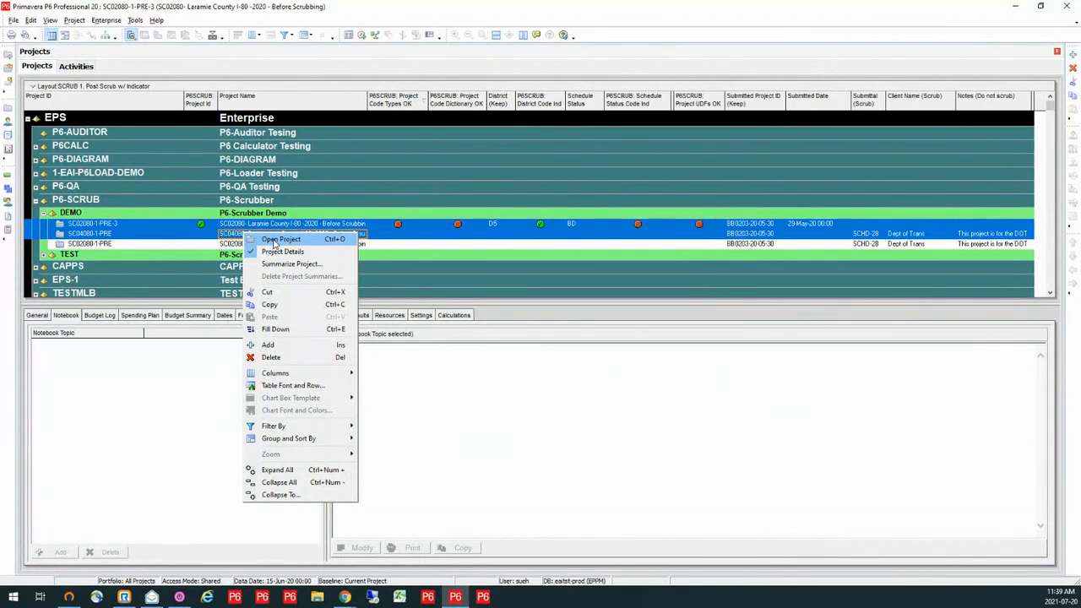
pyautogui.click(264, 241)
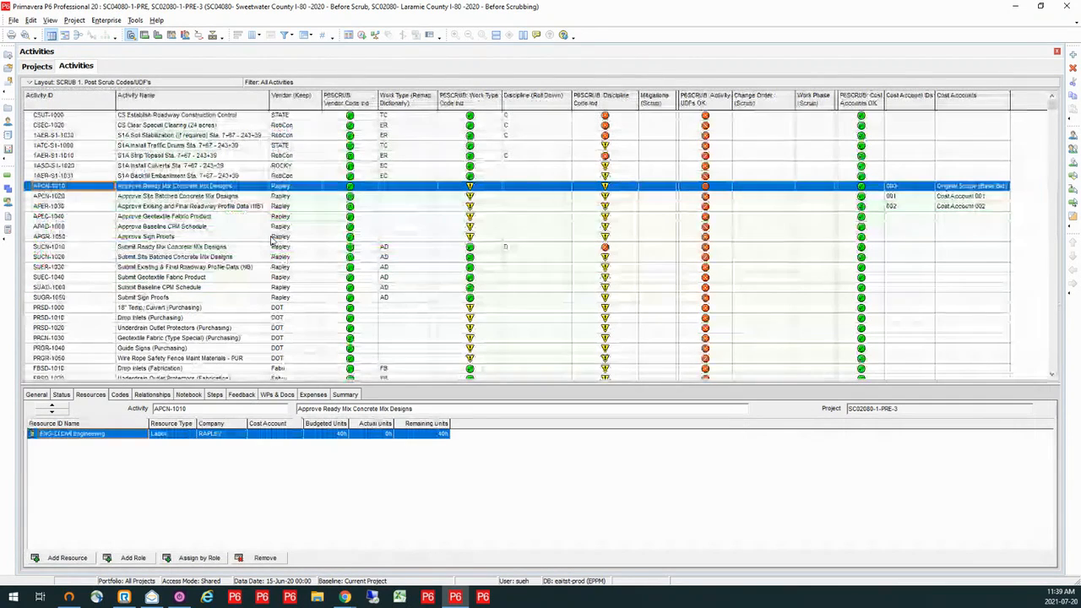
# - Open the activity layout SCRUB 1. Roles and Resources to compare resource and role assignments in both projects
pyautogui.click(66, 82)
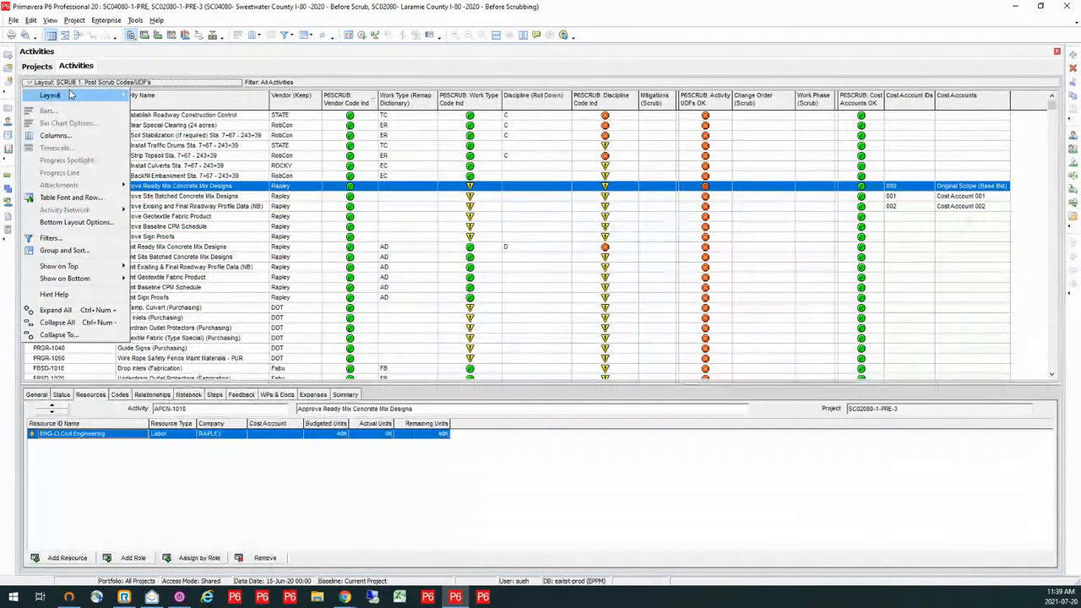
pyautogui.moveTo(115, 95)
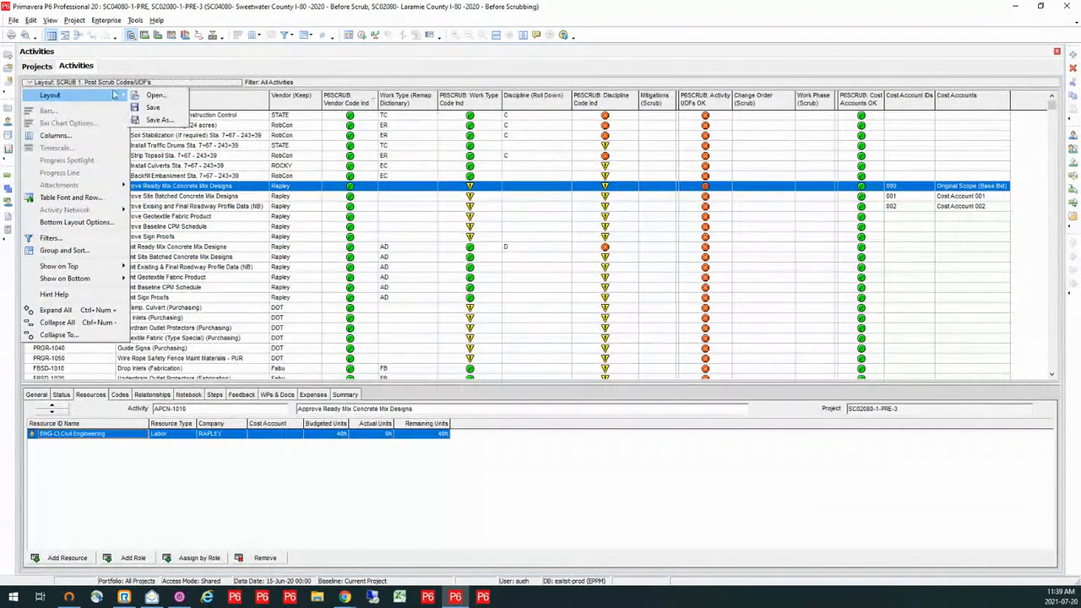
pyautogui.click(155, 96)
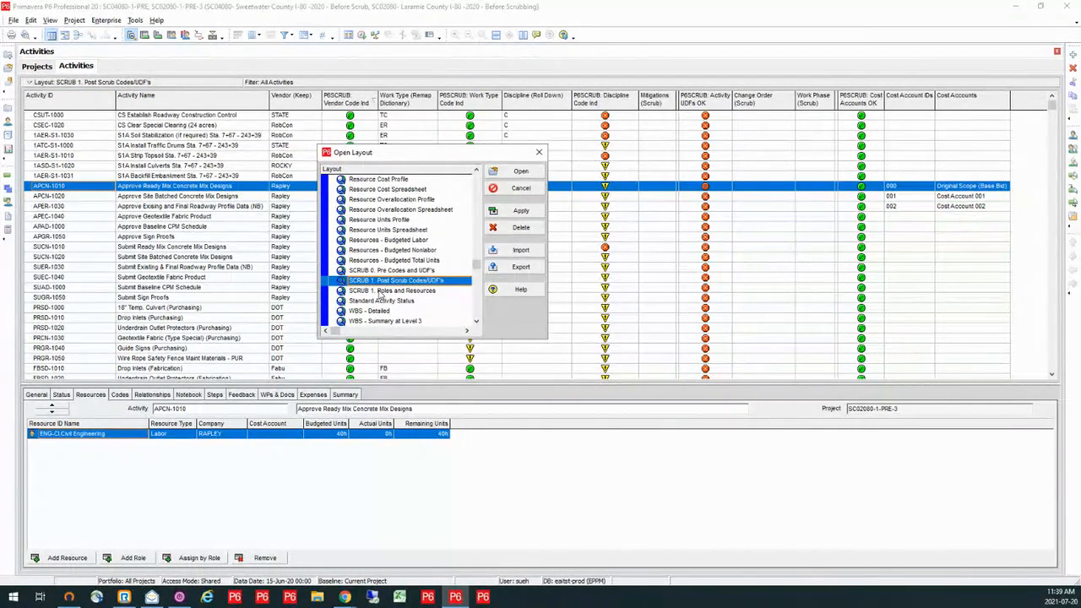
pyautogui.click(379, 292)
pyautogui.click(506, 172)
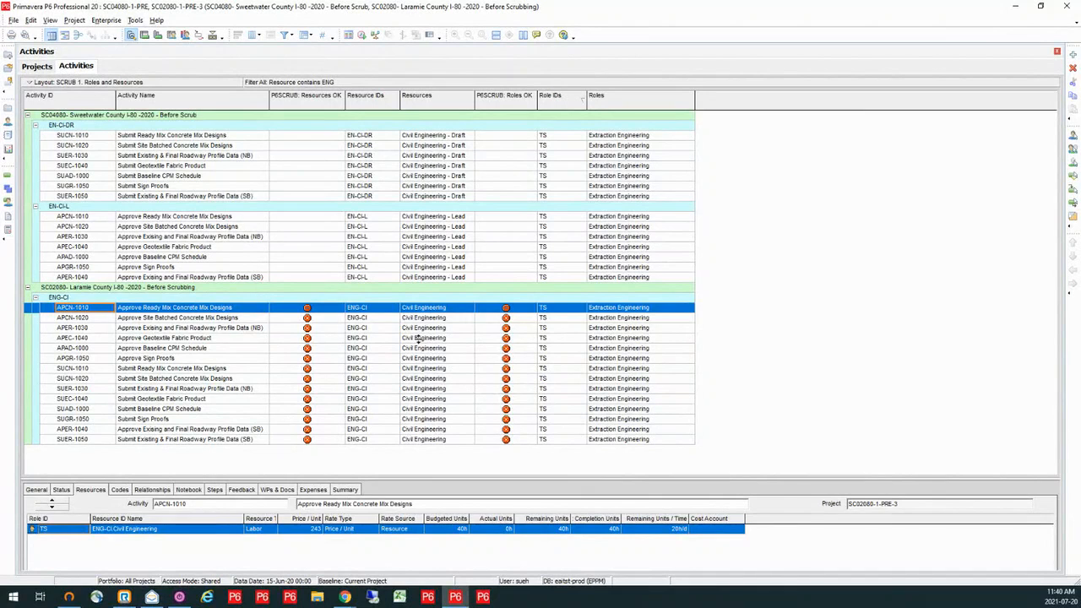
# - Show the P6-Scrubber: Changes notebook of project SC02080-1-PRE-3, and switch to P6-Scrubber in Chrome
pyautogui.click(38, 67)
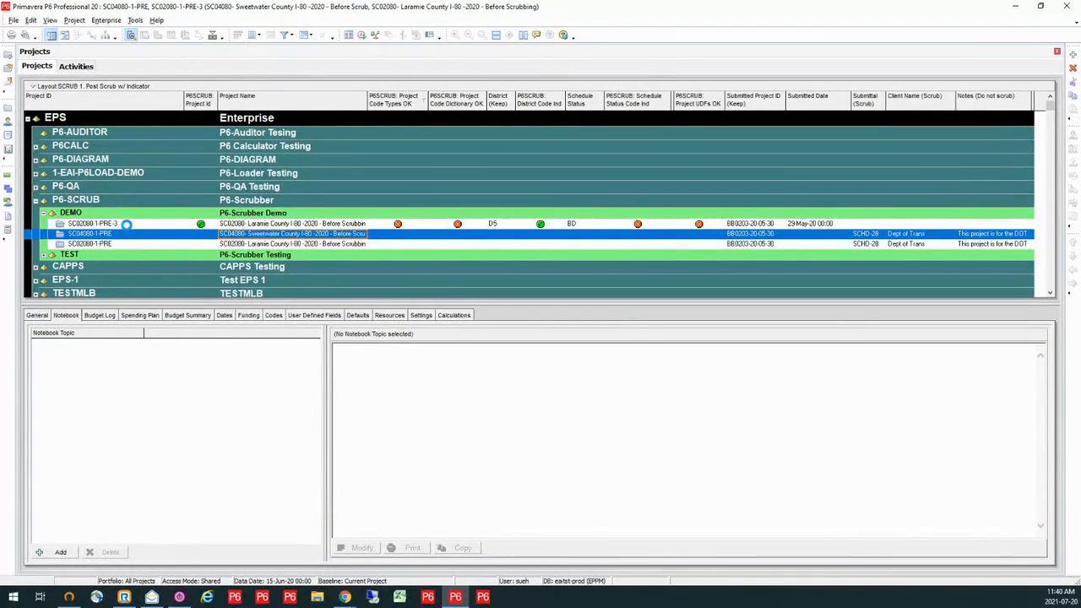
pyautogui.click(127, 225)
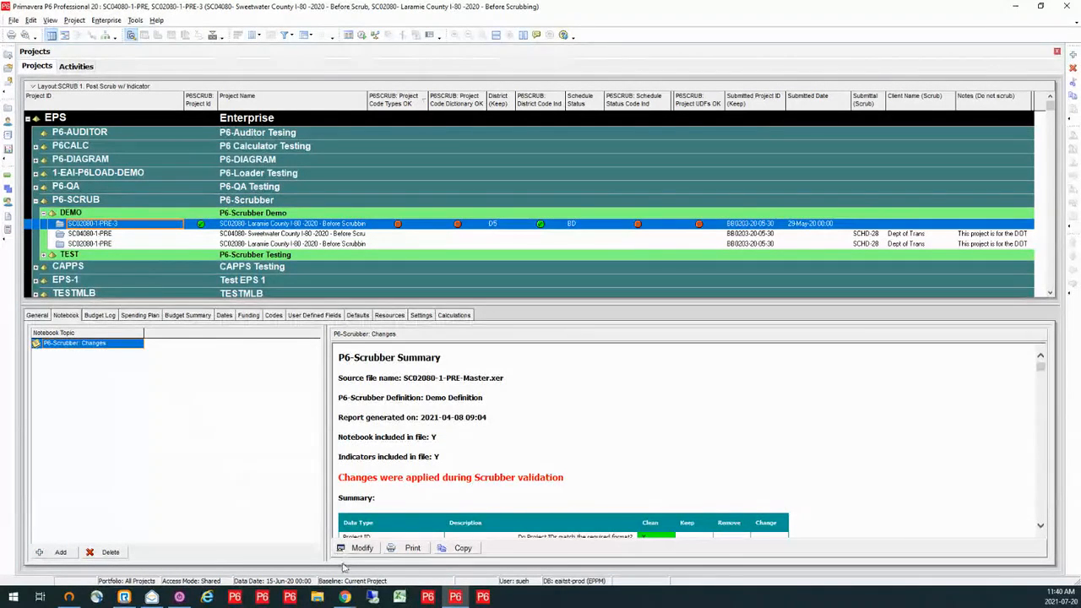
pyautogui.moveTo(344, 591)
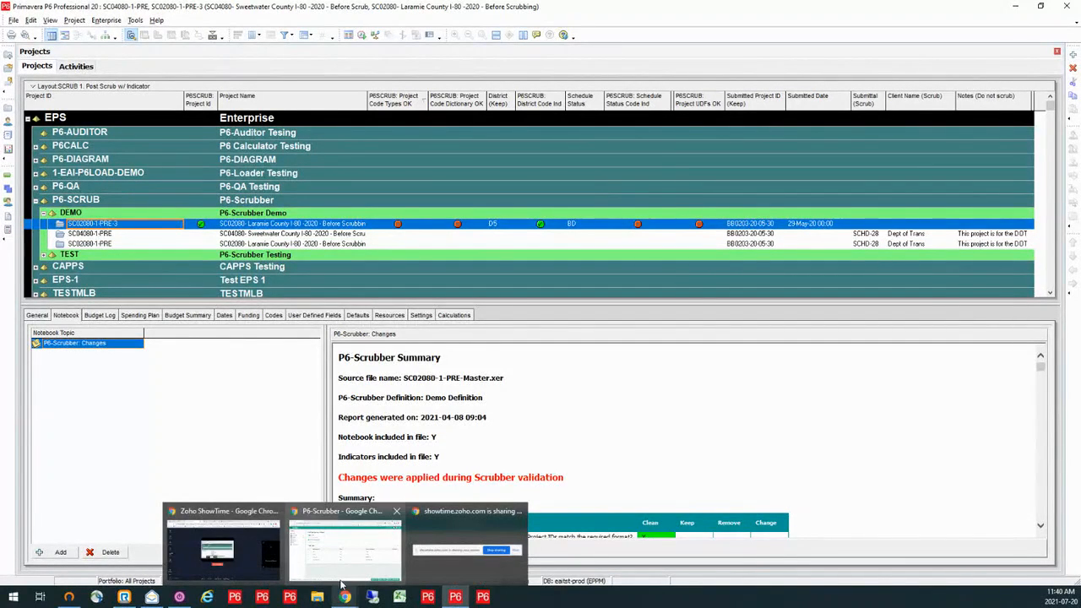
pyautogui.click(343, 549)
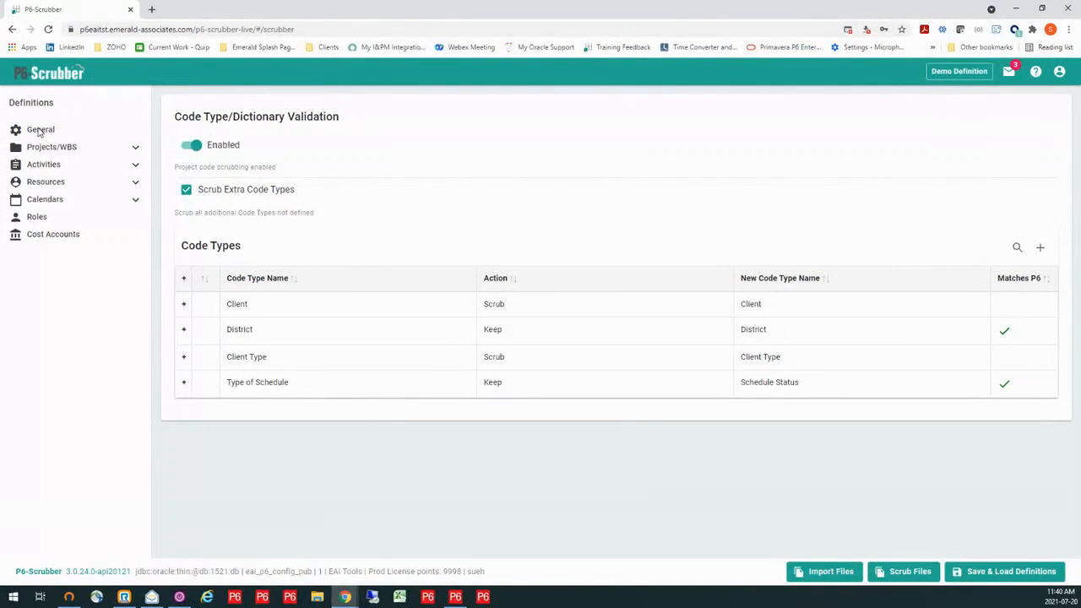
# - Turn off Include Indicators In File and Include Notebook In File in the definition's general settings
pyautogui.click(39, 131)
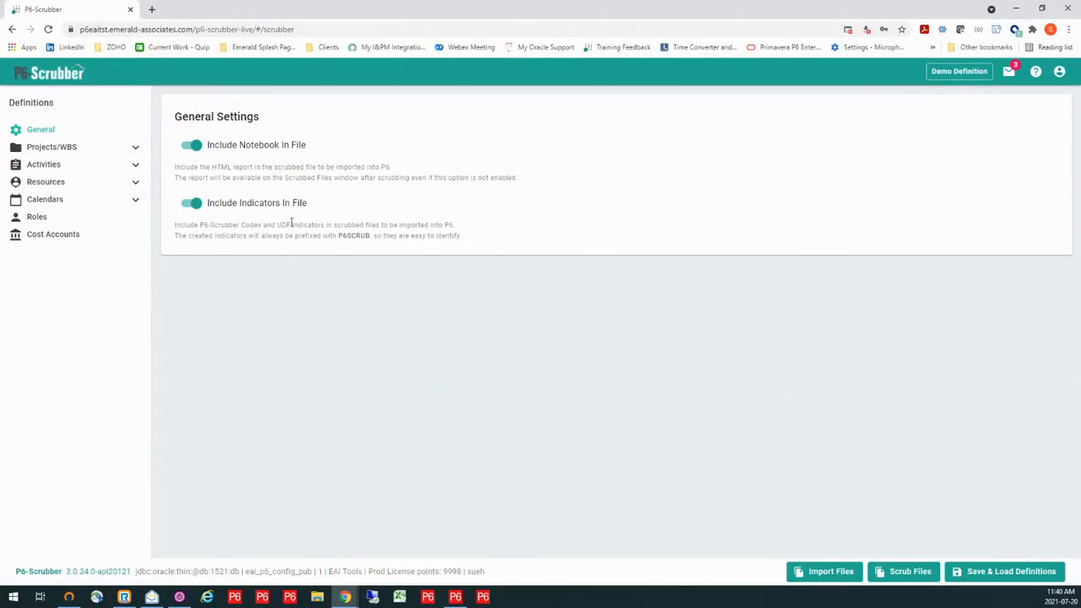
pyautogui.click(196, 208)
pyautogui.click(197, 147)
# - Enable rolldown for the global code type Mitigations in the activity code definitions
pyautogui.click(135, 148)
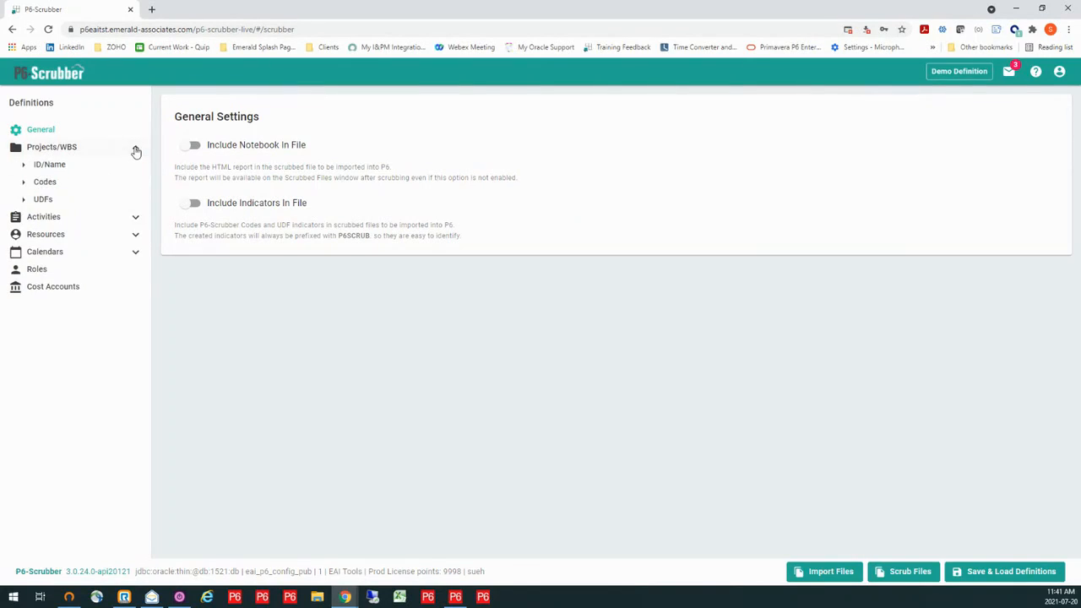
pyautogui.click(136, 221)
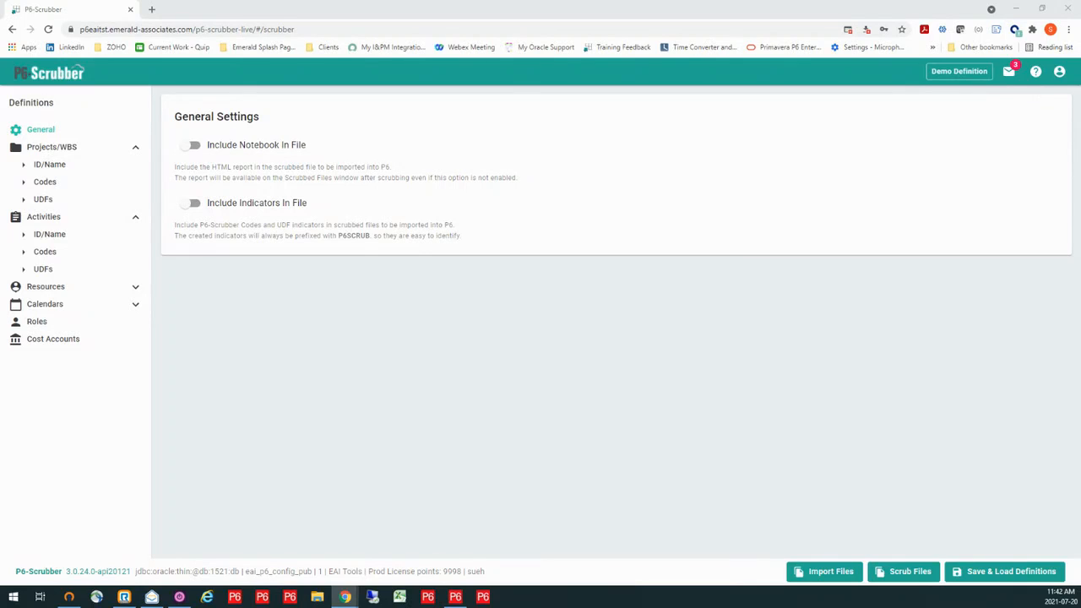
pyautogui.click(28, 255)
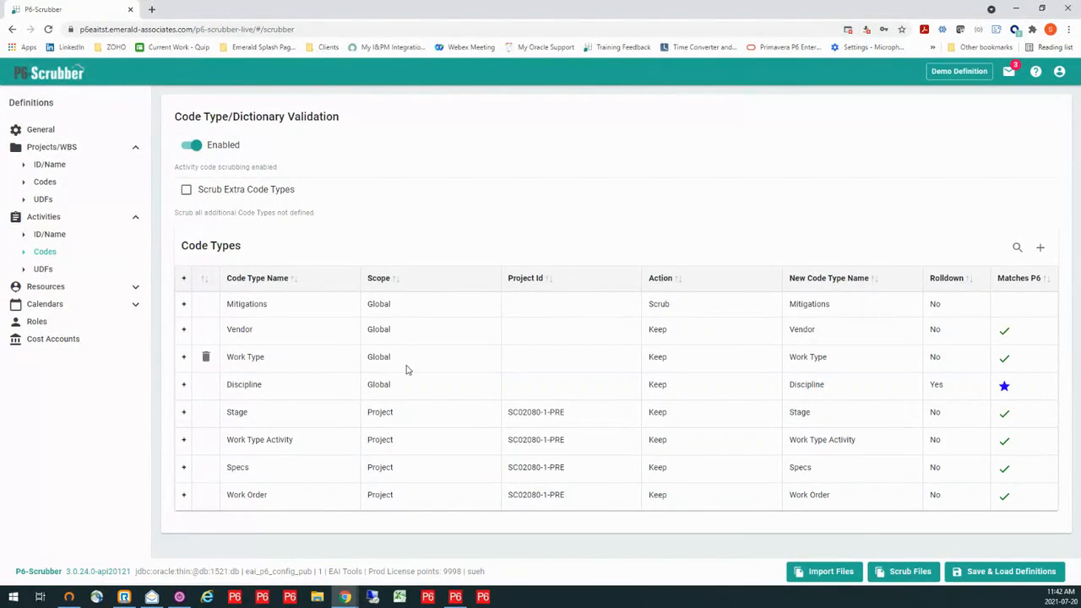
pyautogui.click(936, 306)
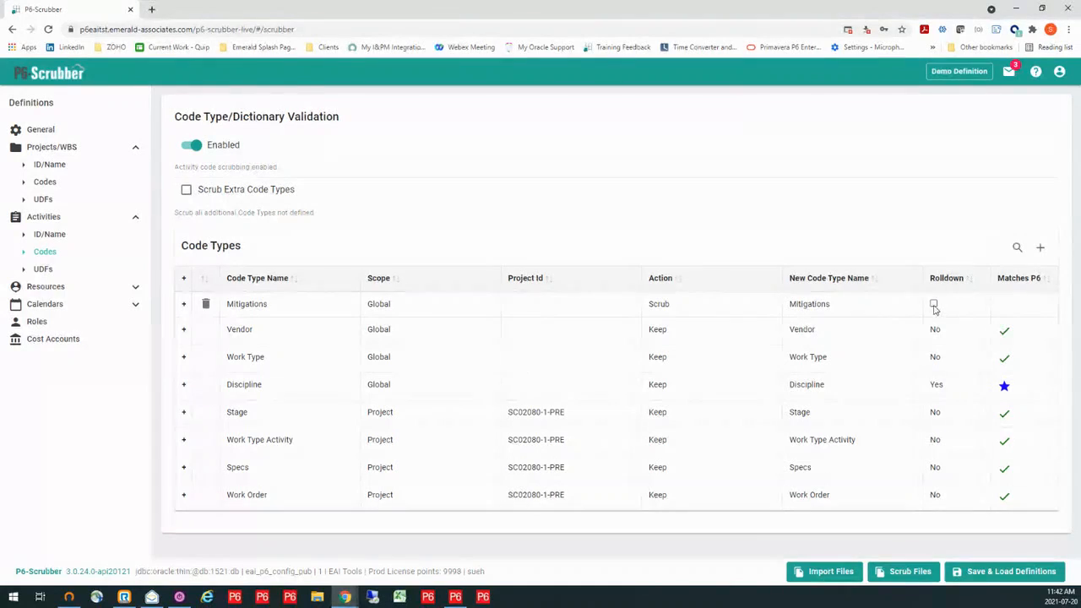
pyautogui.click(934, 305)
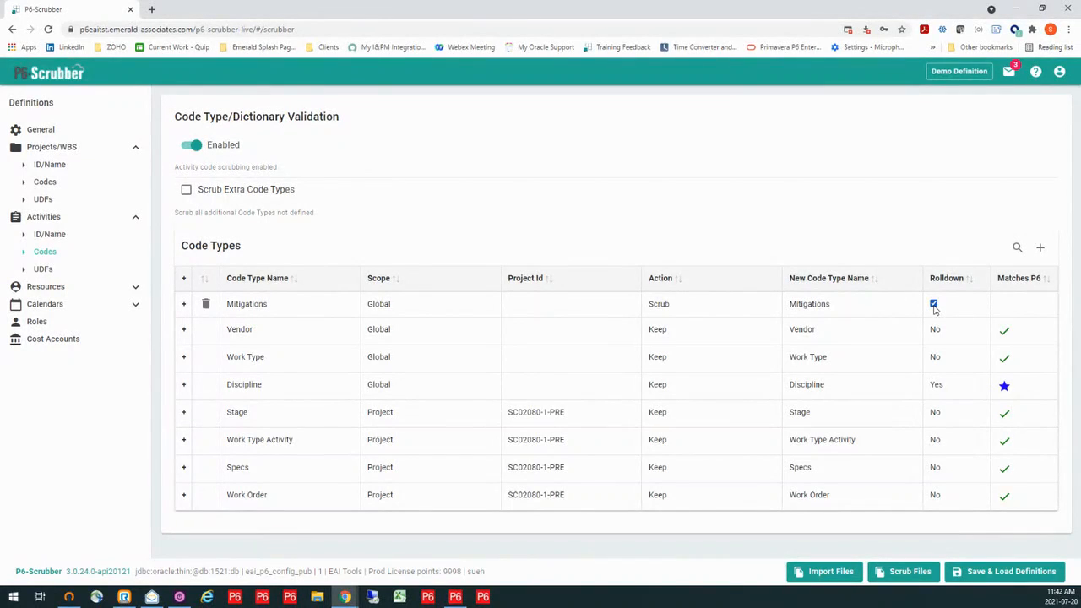
pyautogui.click(885, 313)
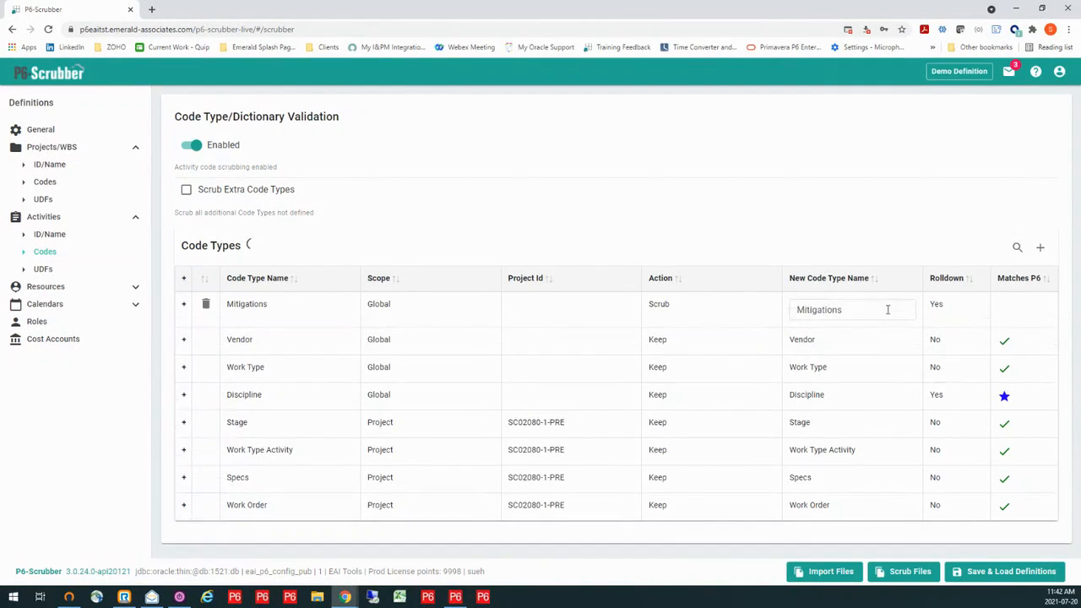
# - Set the rolldown action of the Standard 5 Day Workweek global calendar to Do Not Rolldown
pyautogui.moveTo(312, 301)
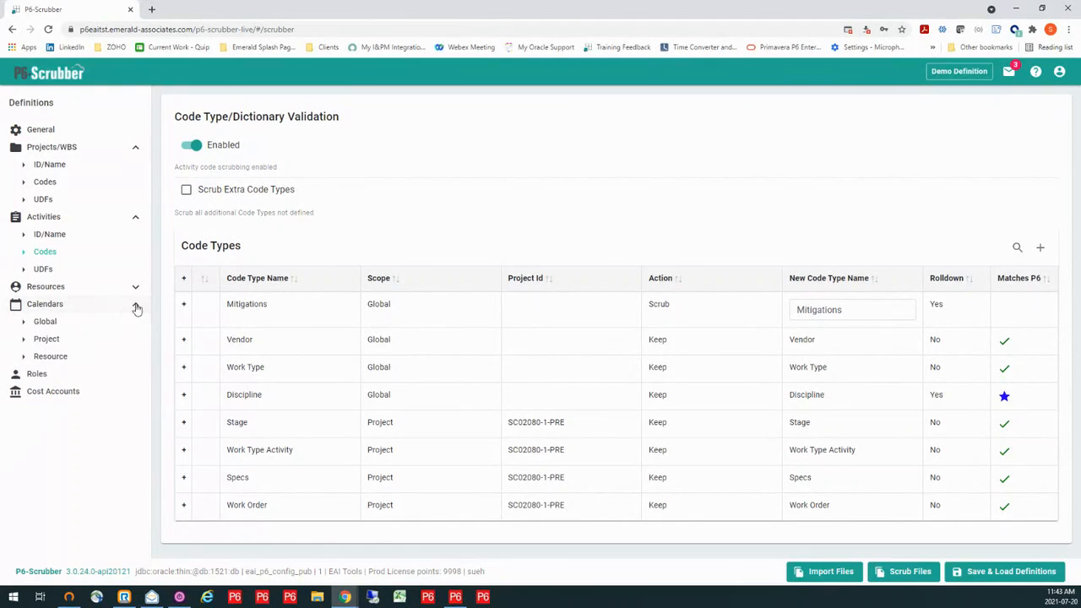
pyautogui.click(47, 322)
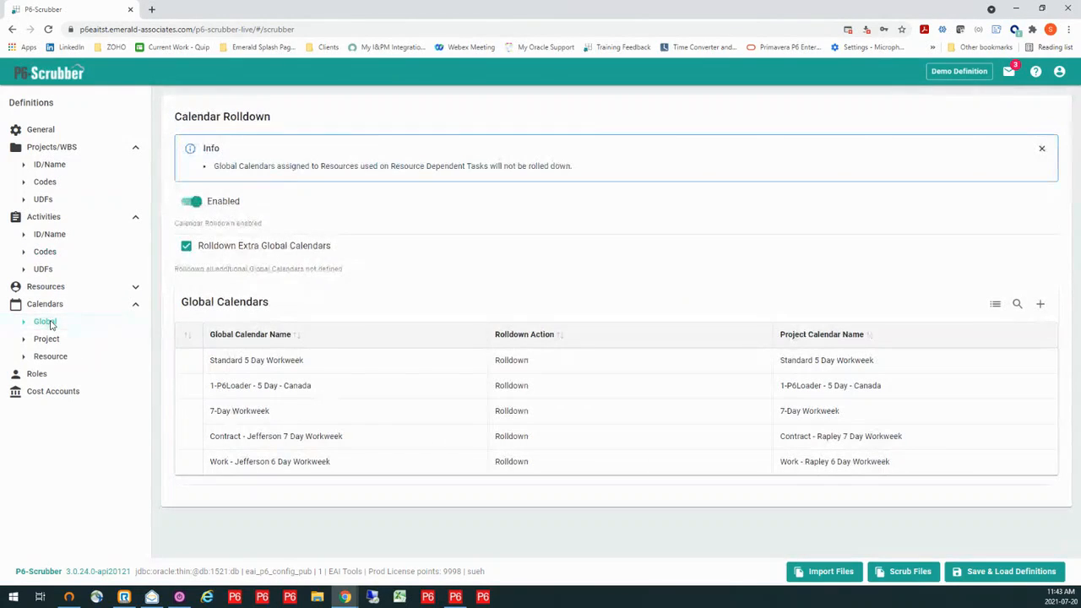
pyautogui.click(556, 365)
pyautogui.click(556, 365)
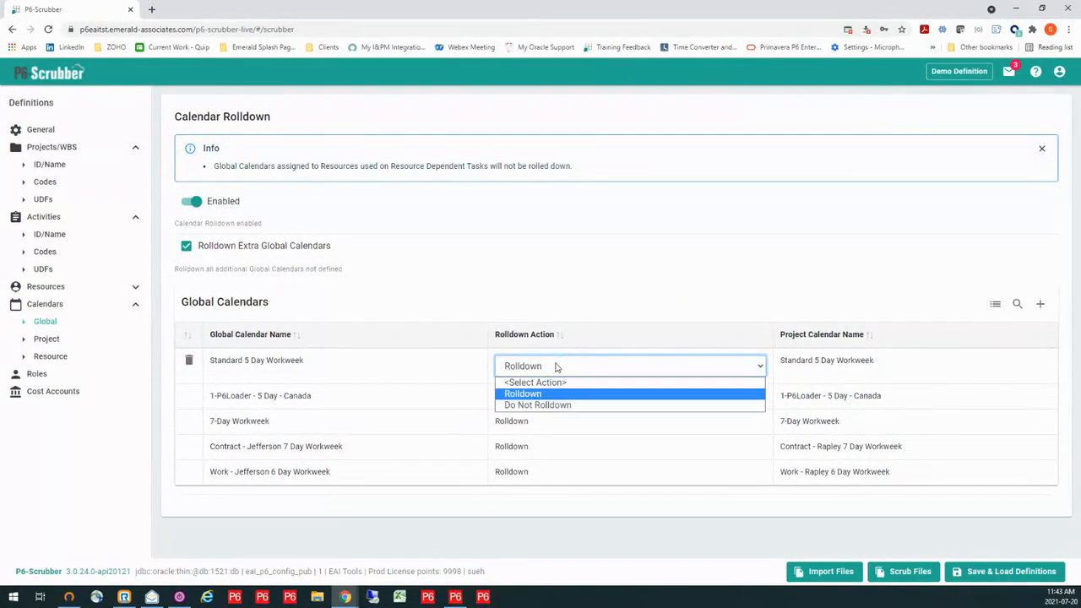
pyautogui.click(555, 406)
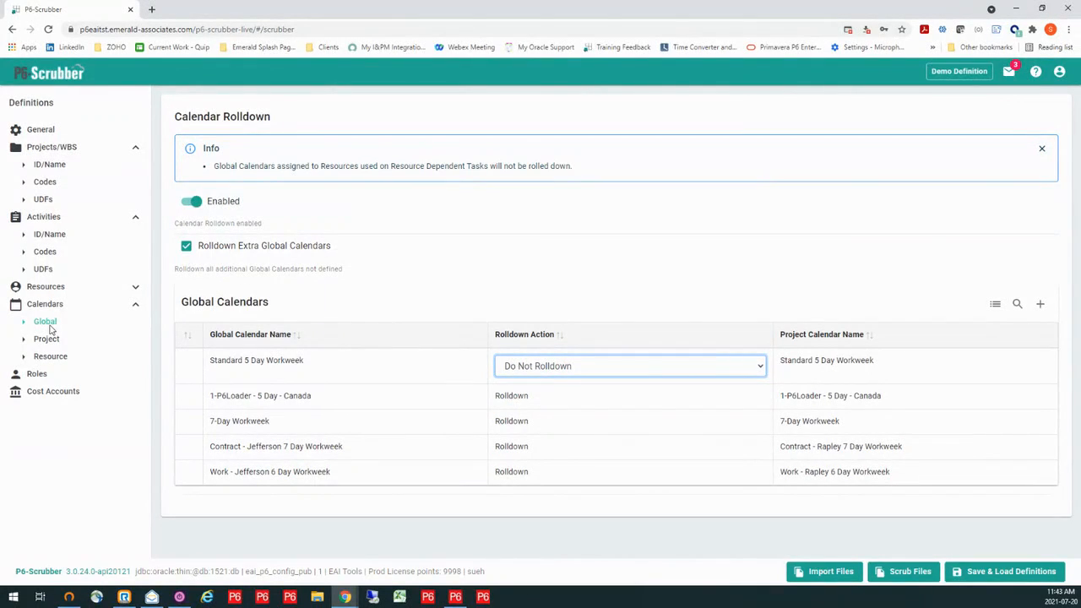
# - Set the Standard 5 Day Workweek calendar's rolldown action back to Rolldown
pyautogui.click(581, 371)
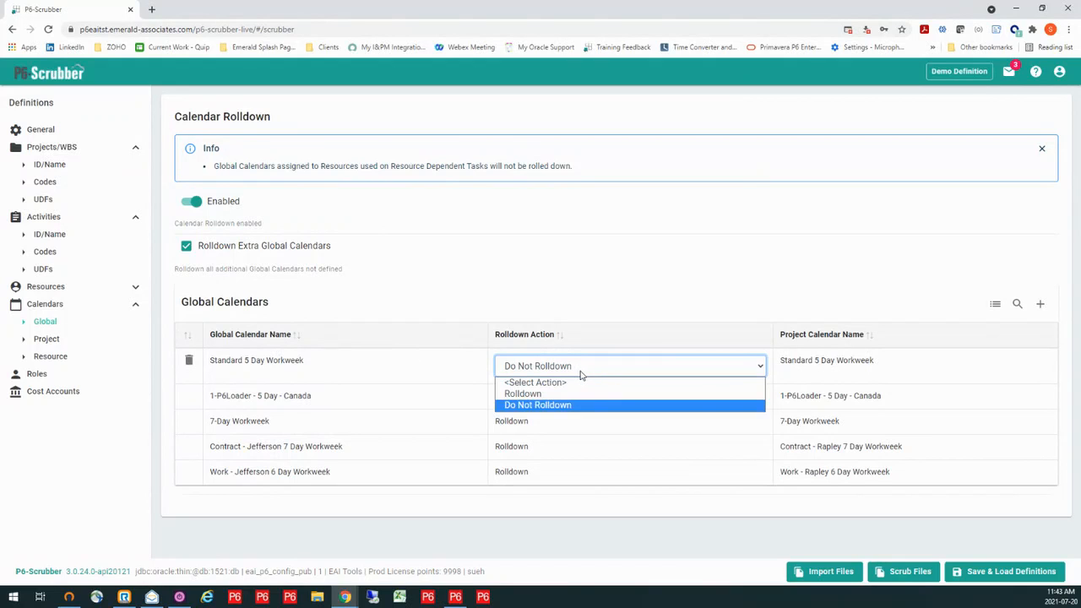
pyautogui.click(575, 394)
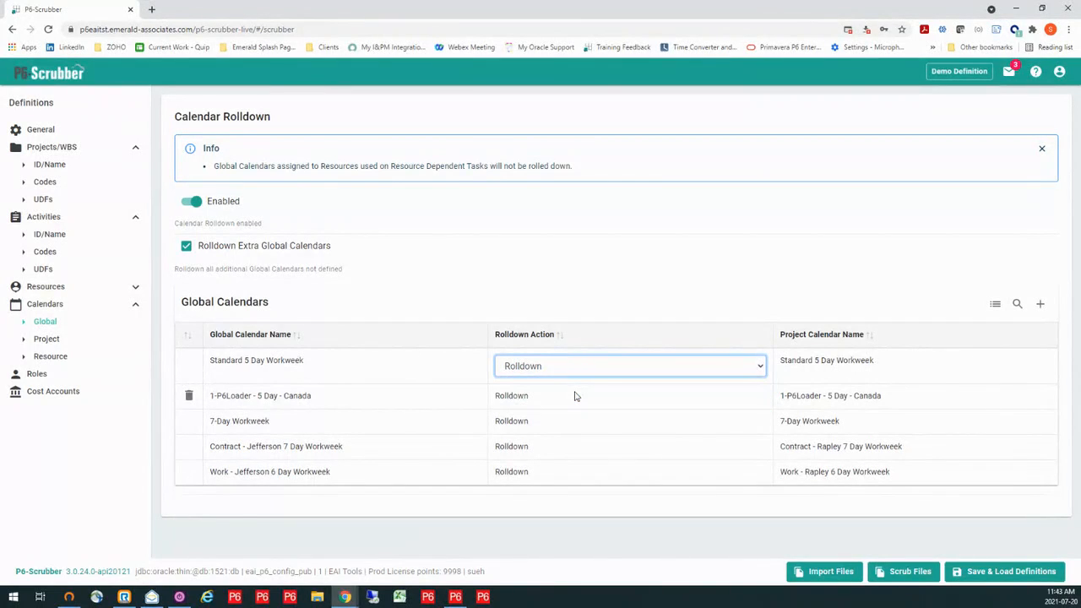
pyautogui.click(607, 275)
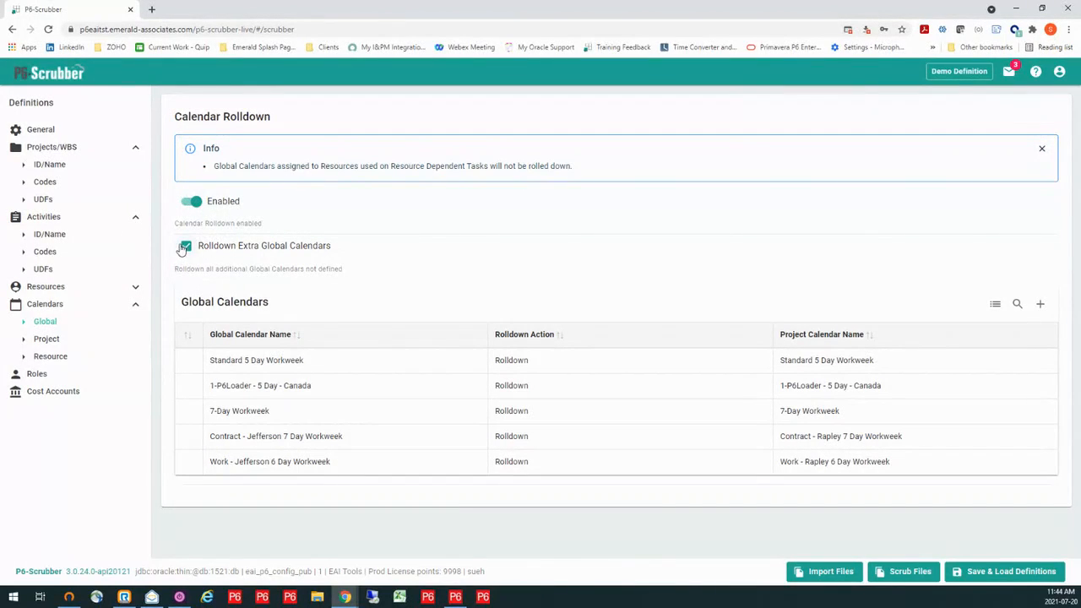
# - Remap the activity UDF type Change Order # to the new name SCR-Change Order #
pyautogui.press('ctrl')
pyautogui.click(42, 271)
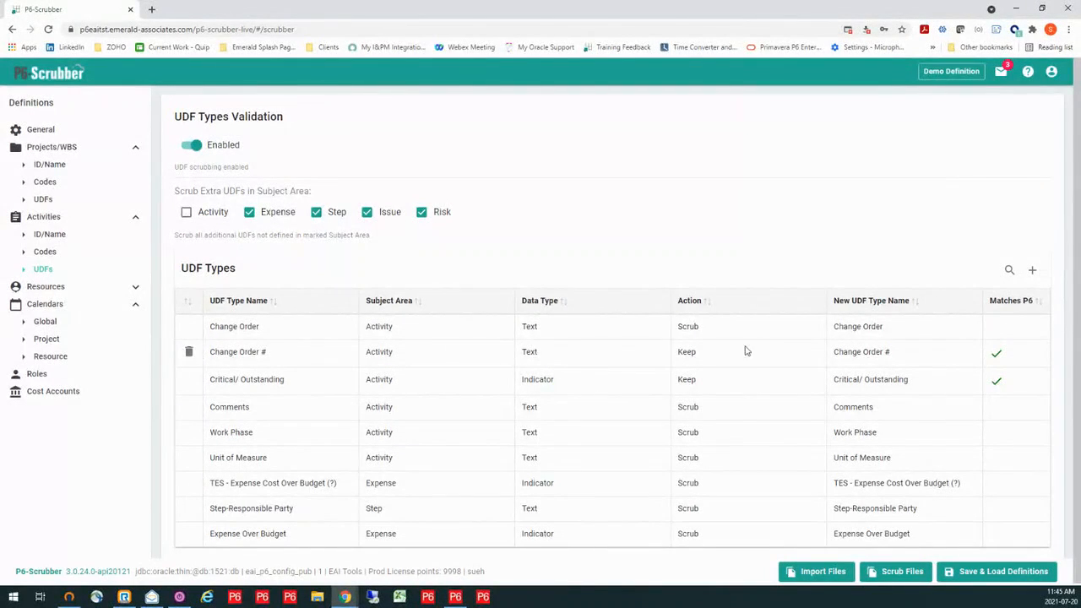
pyautogui.click(835, 350)
pyautogui.click(843, 356)
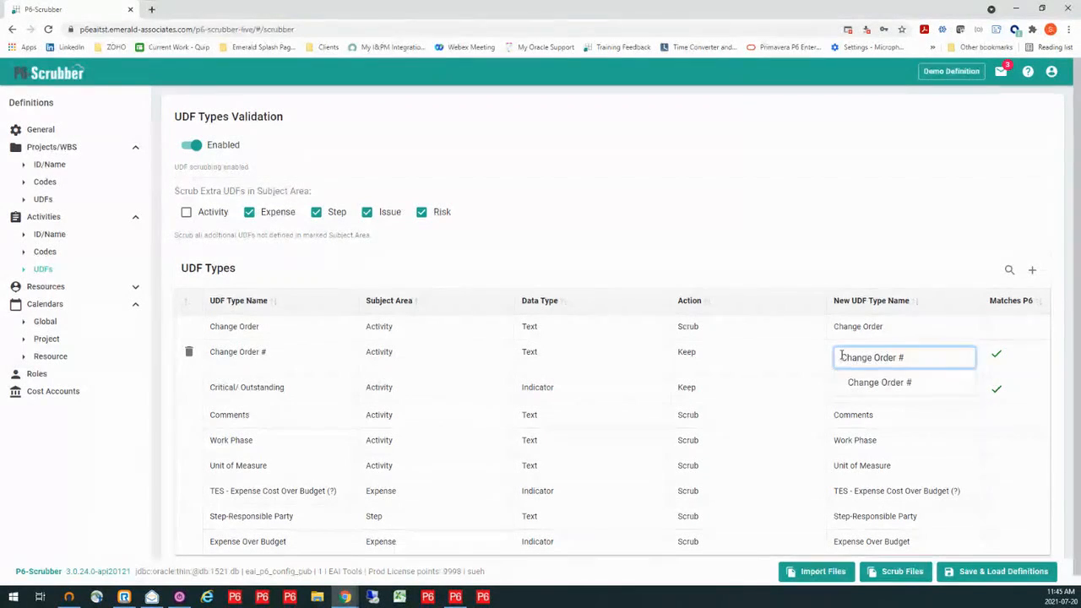
pyautogui.write('SCR')
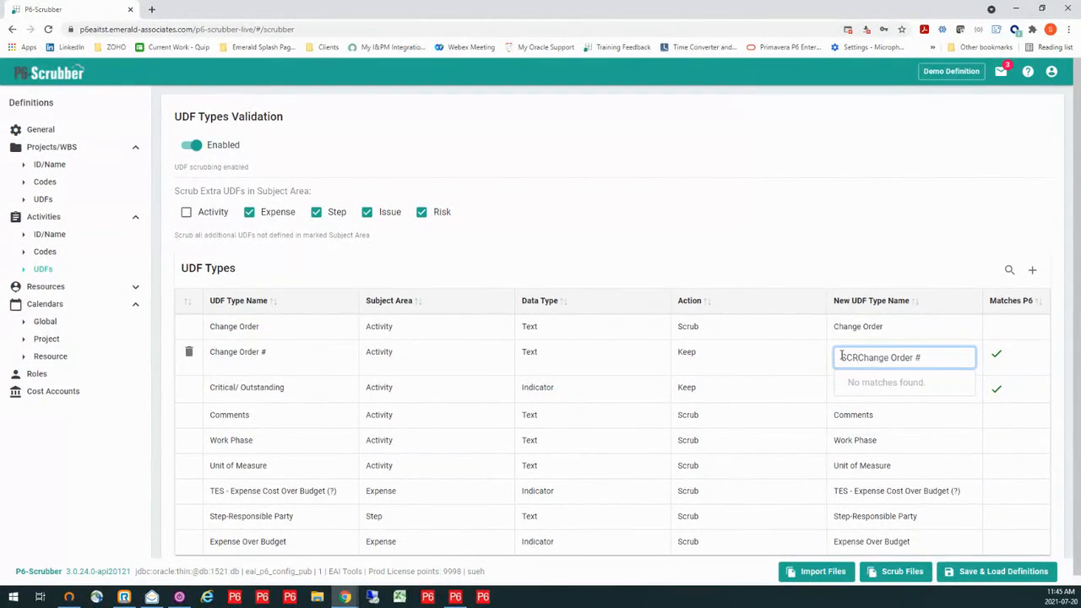
pyautogui.write('-')
pyautogui.click(746, 353)
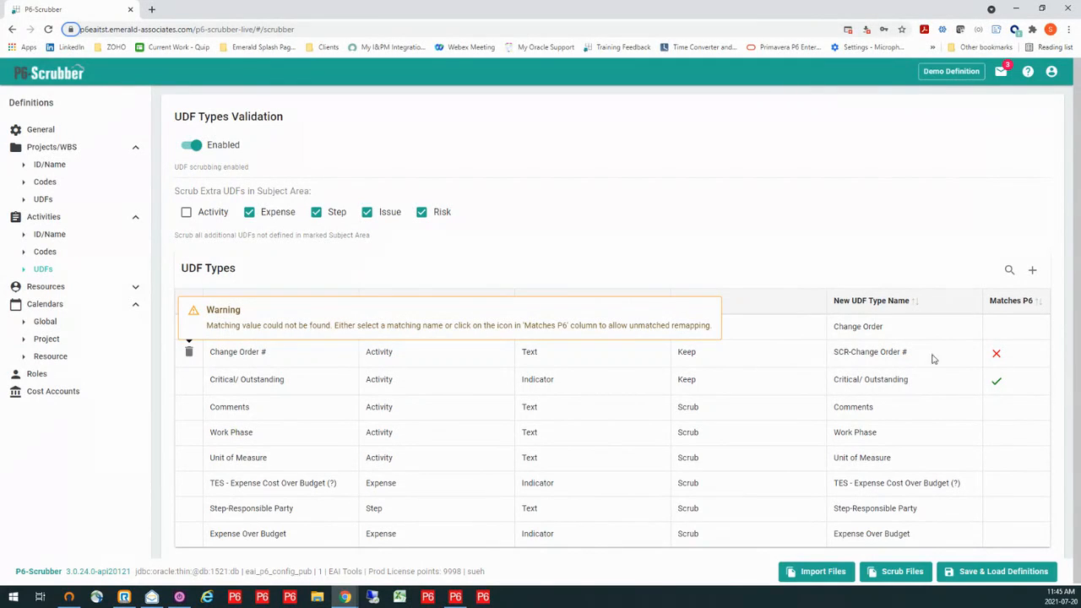
# - Acknowledge the unmatched remapping of Change Order # so that the new UDF type may be created in P6
pyautogui.click(996, 356)
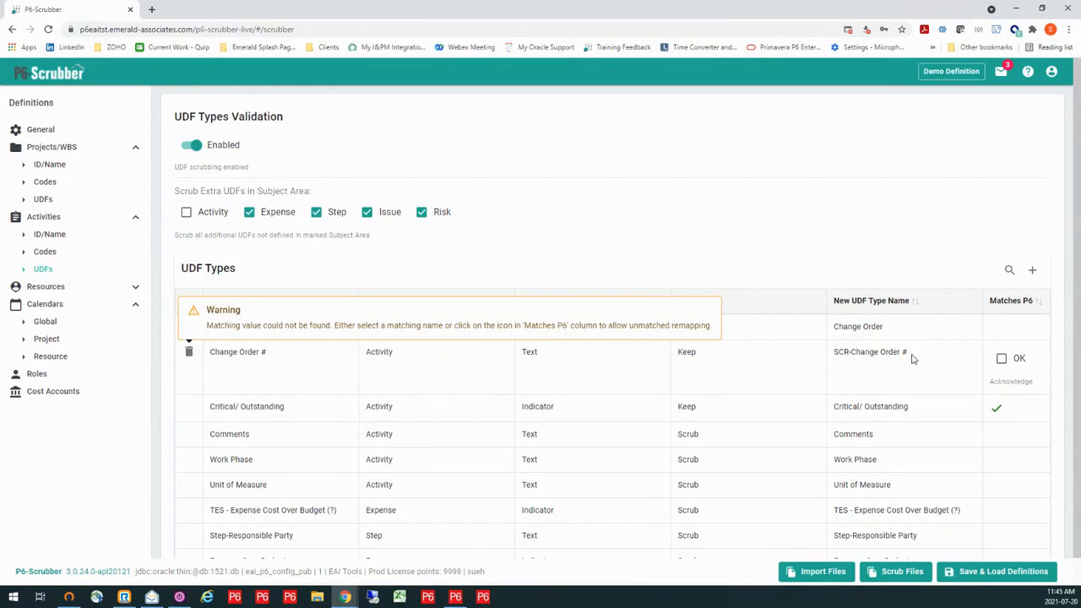
pyautogui.click(1001, 359)
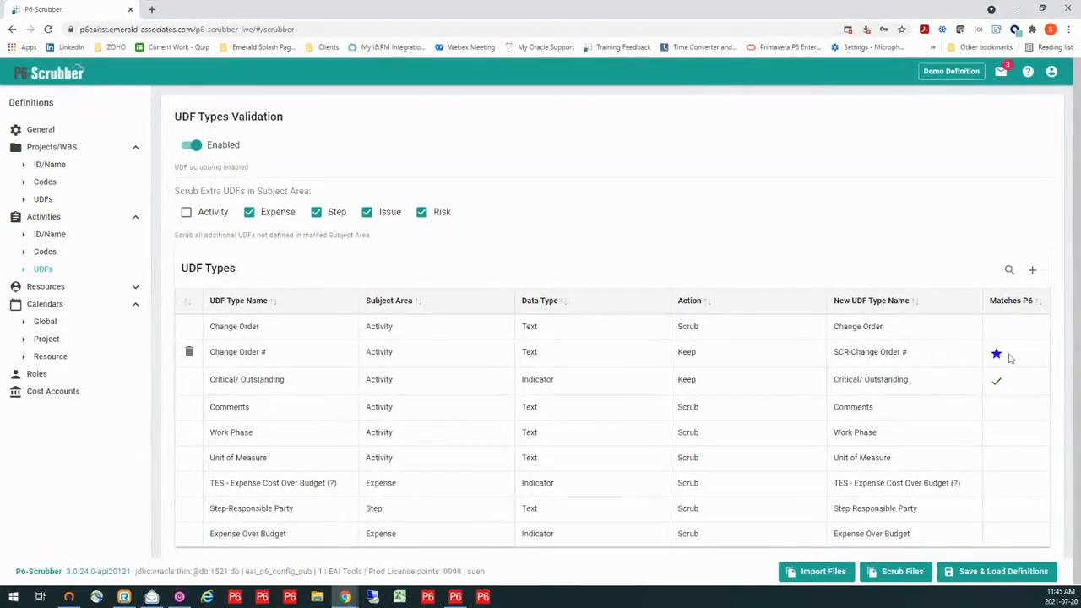
pyautogui.moveTo(1002, 359)
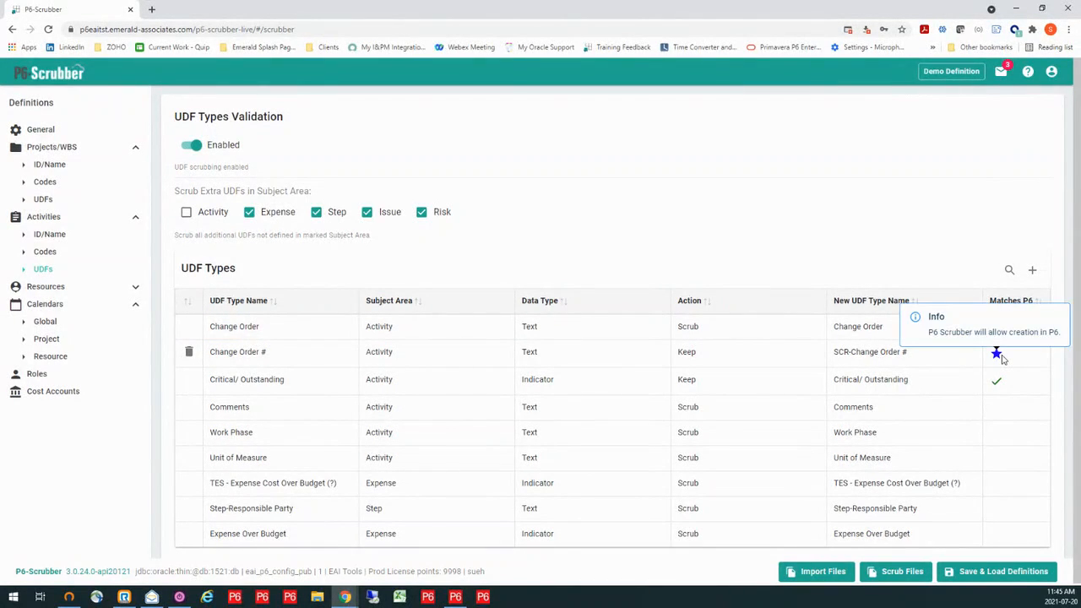